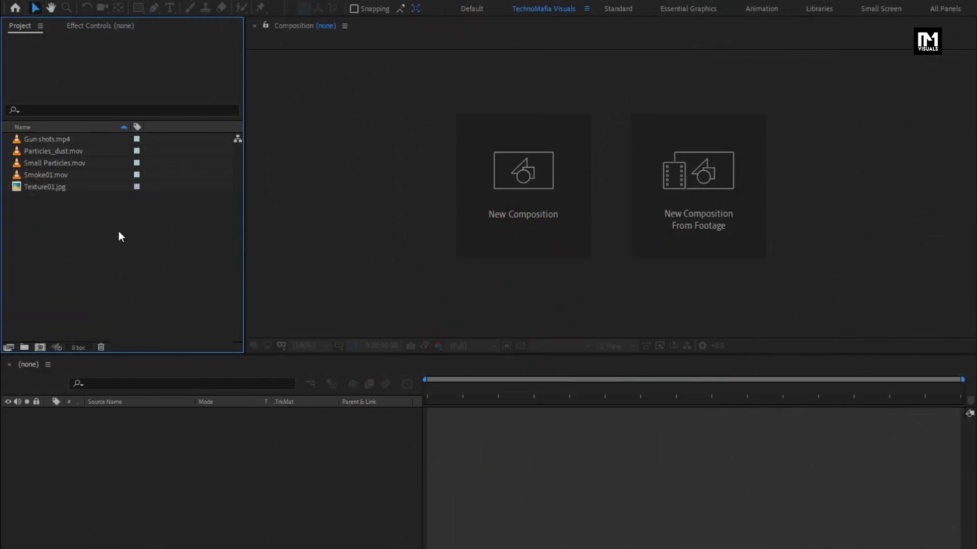
Inspect the footage items Gun shots.mp4, Particles_dust.mov, Small Particles.mov, Smoke01.mov and Texture01.jpg.
click(59, 139)
click(60, 151)
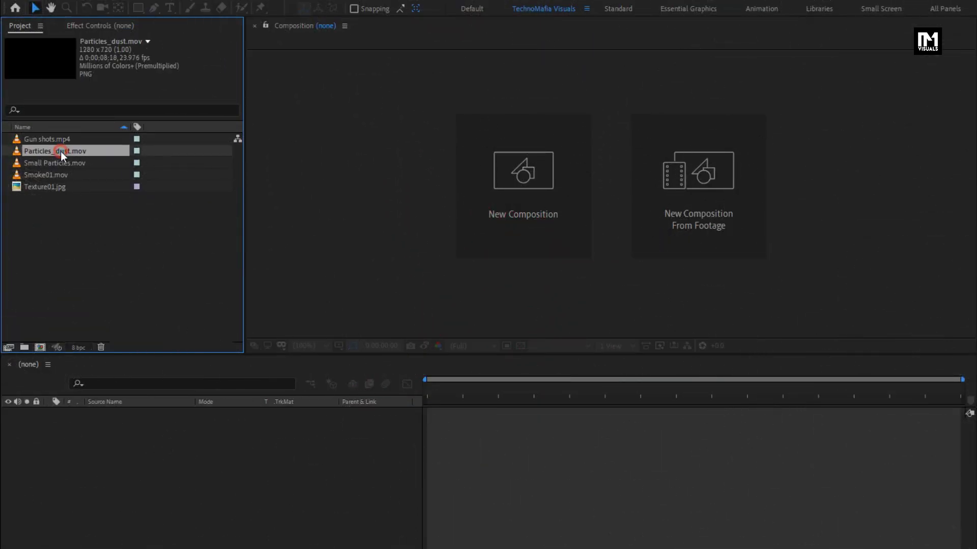
click(60, 163)
click(60, 175)
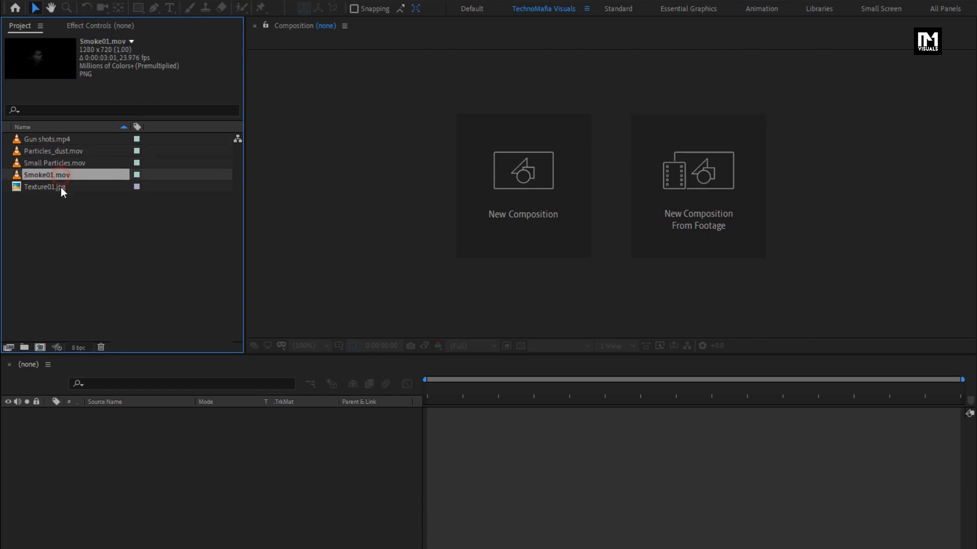
click(61, 187)
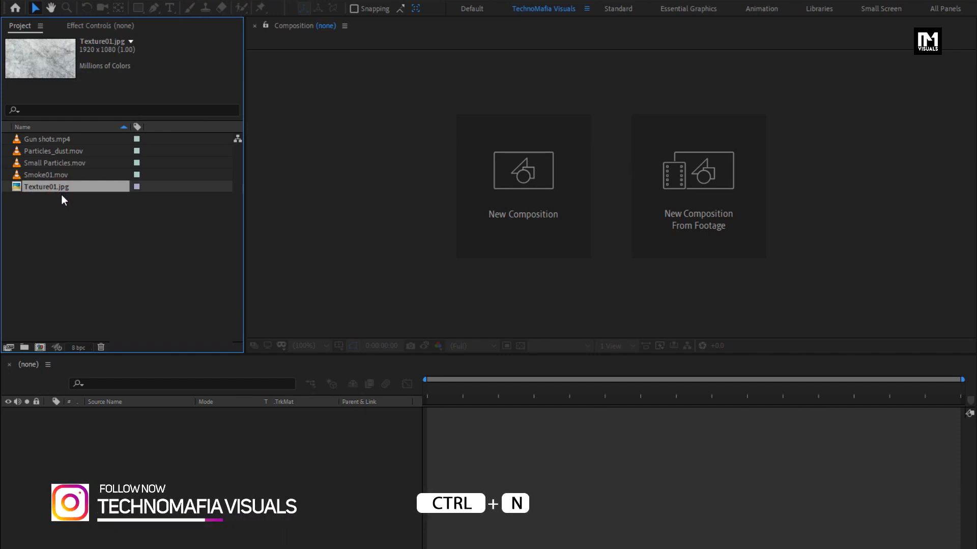
Create a composition named Main_Title with duration 0:00:03:00.
click(501, 193)
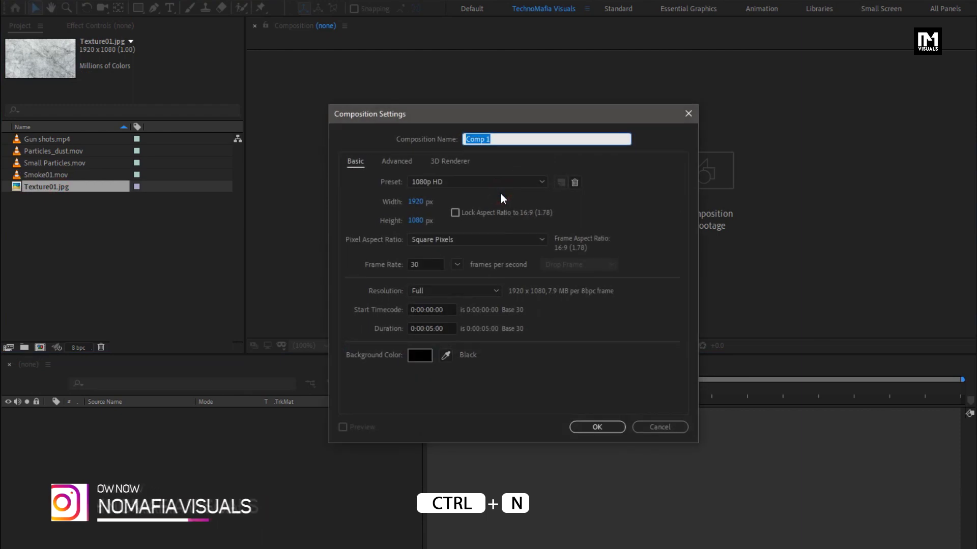
text(Main_)
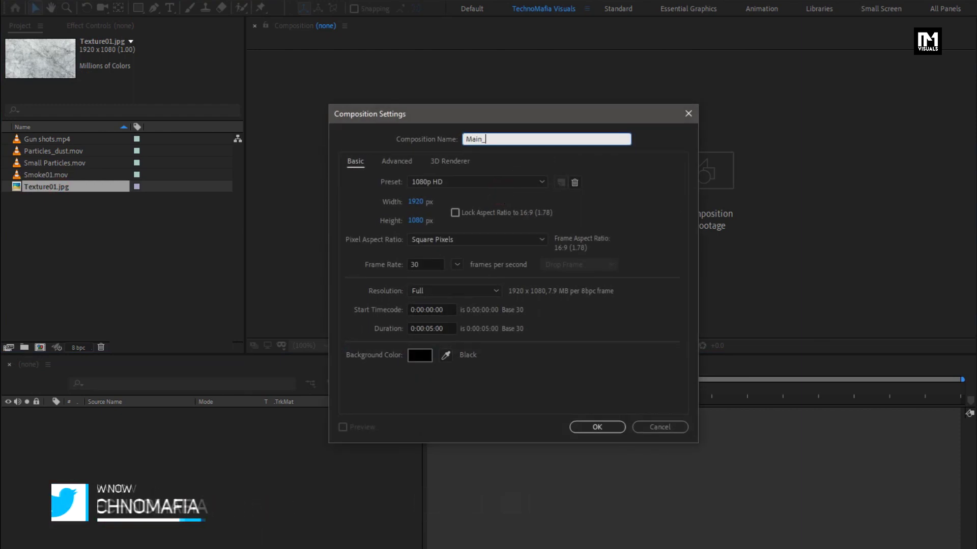
text(Title)
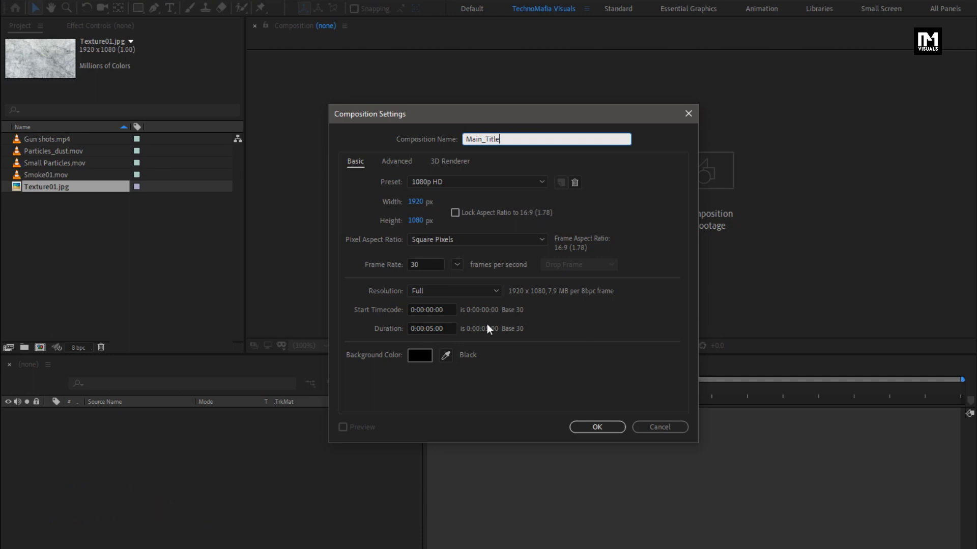
click(433, 329)
key(BackSpace)
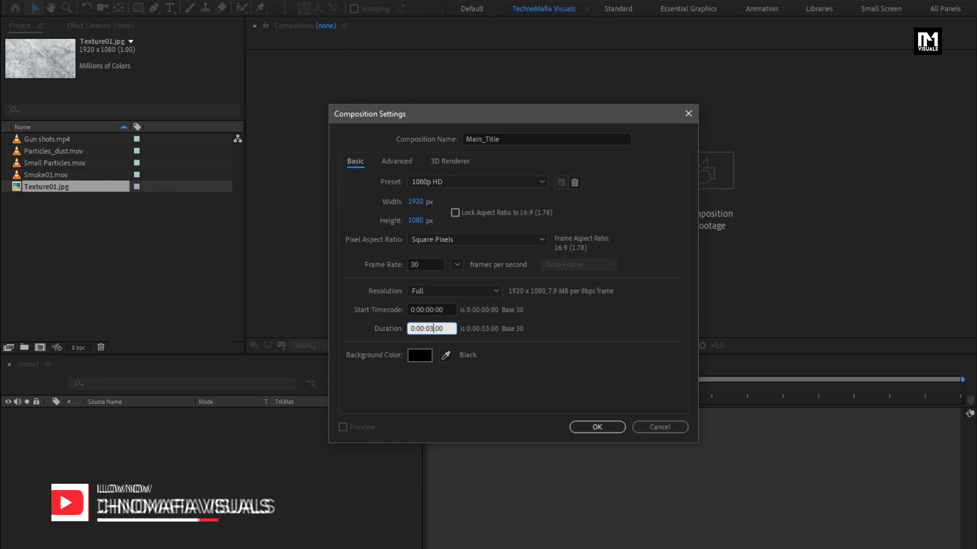
text(3)
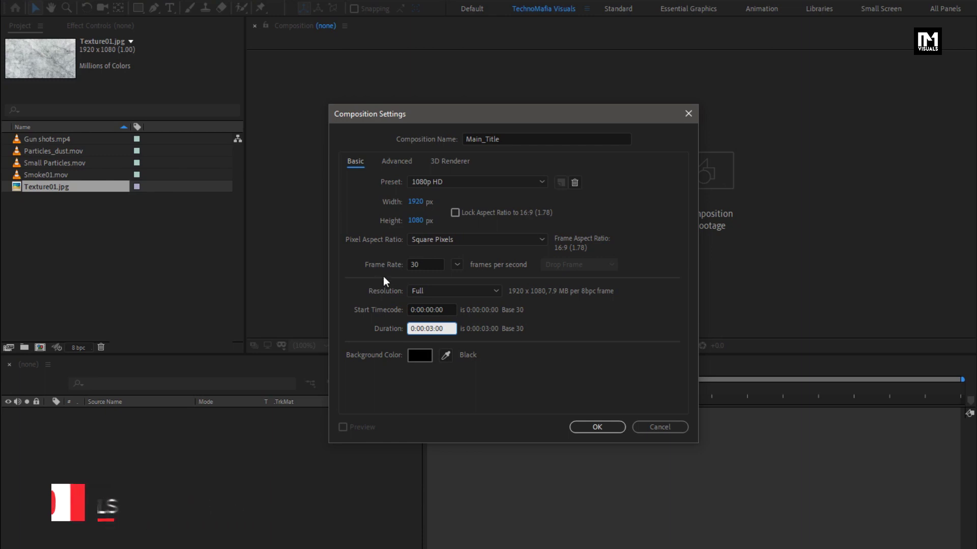
click(590, 427)
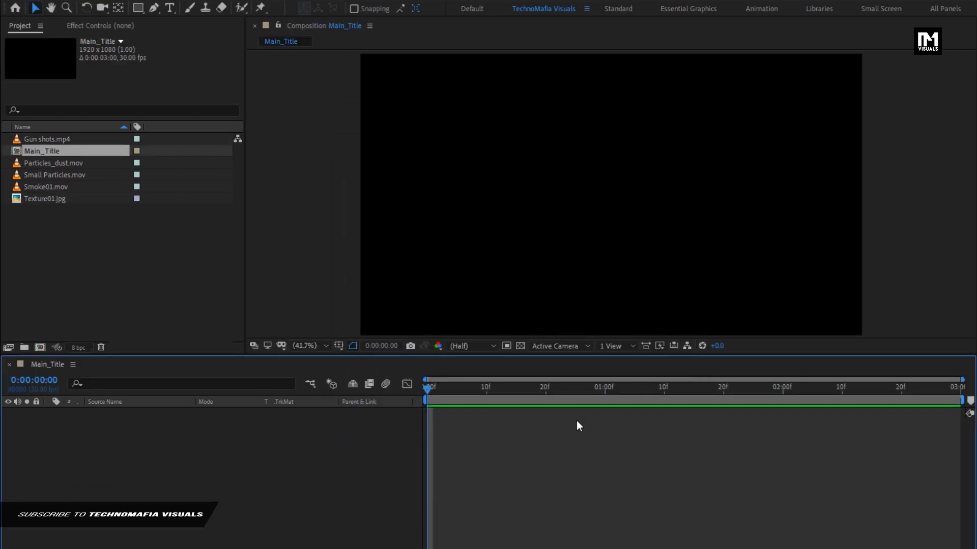
Add a new solid named BG and apply the Gradient Ramp effect to it.
right_click(157, 465)
mouse_move(243, 473)
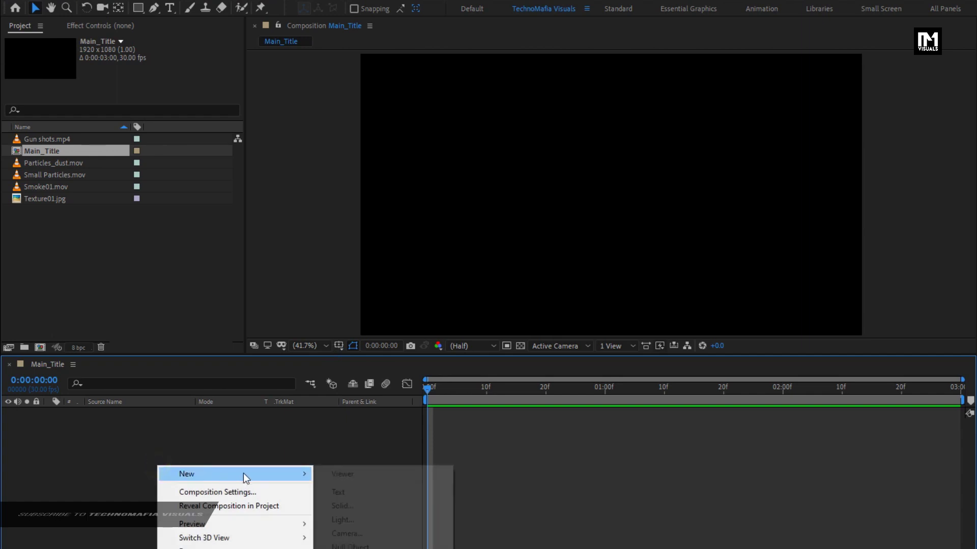
click(385, 507)
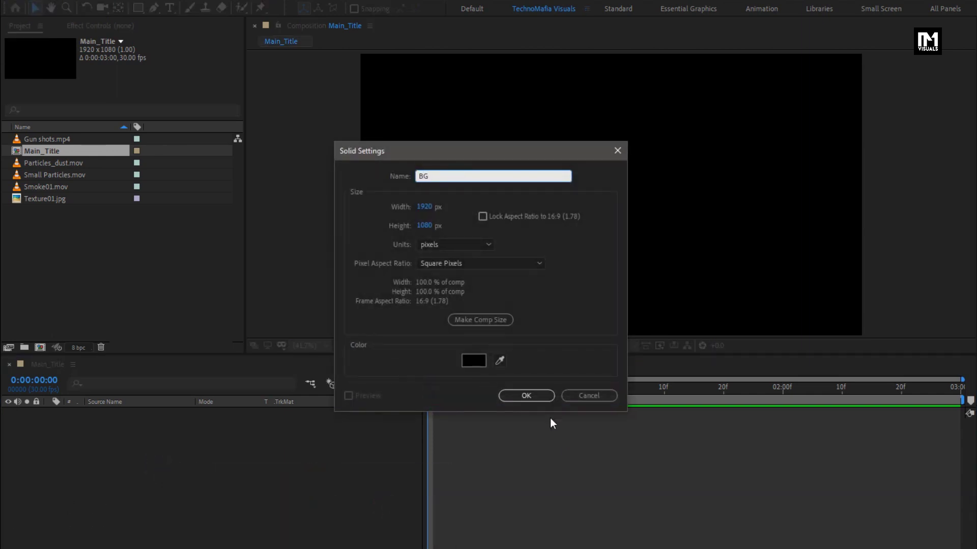
click(529, 398)
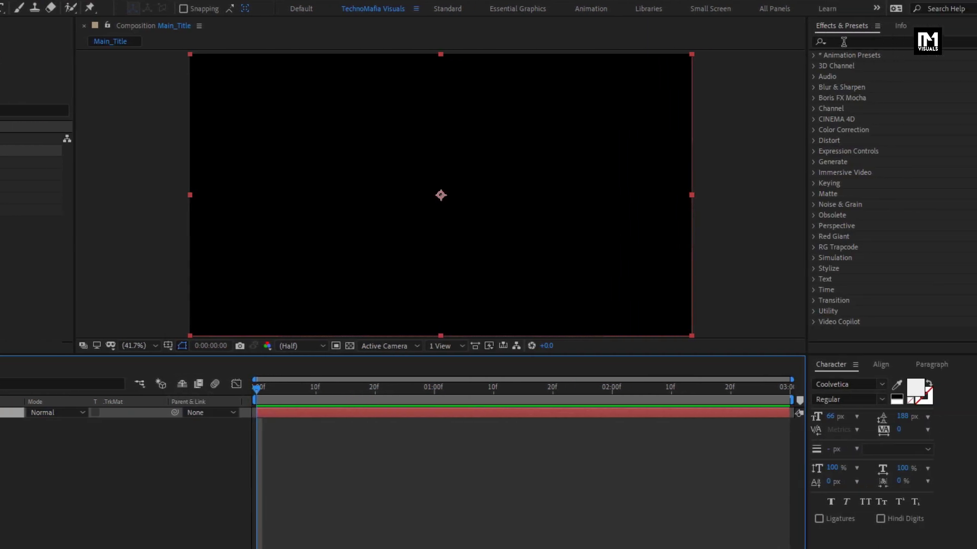
click(843, 42)
text(ramp)
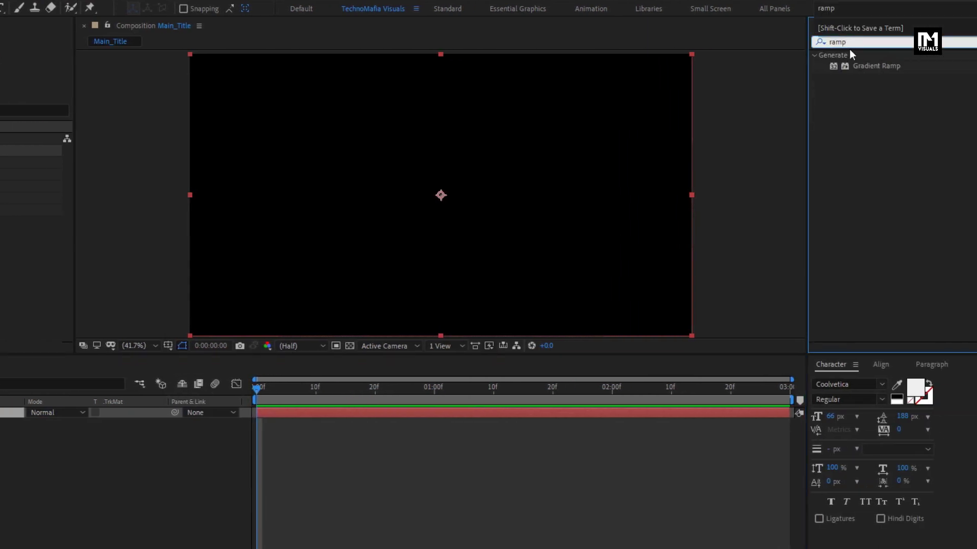
drag(877, 66, 471, 190)
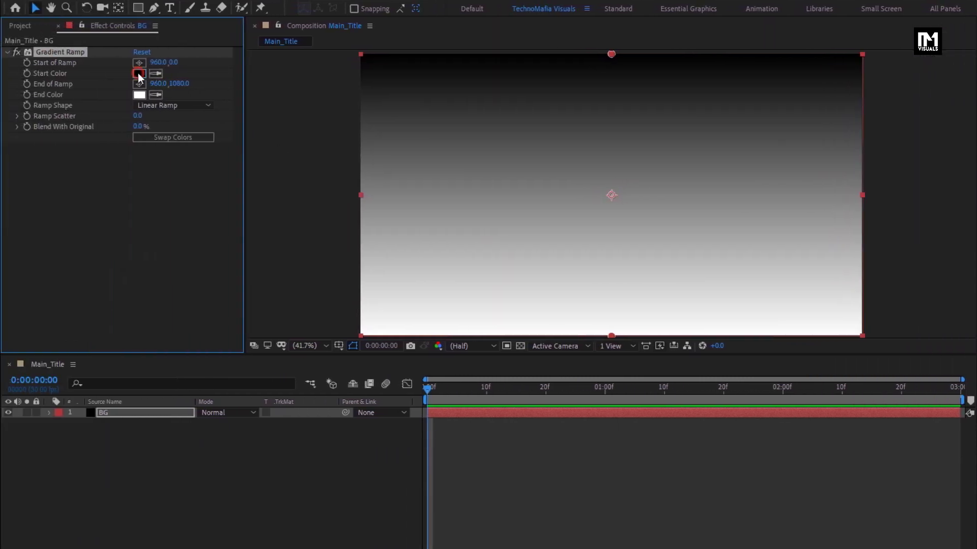
Set the ramp's start colour to dark green and its end colour to black.
click(138, 75)
mouse_move(305, 242)
mouse_down()
mouse_move(304, 294)
mouse_move(305, 261)
mouse_move(280, 302)
mouse_up()
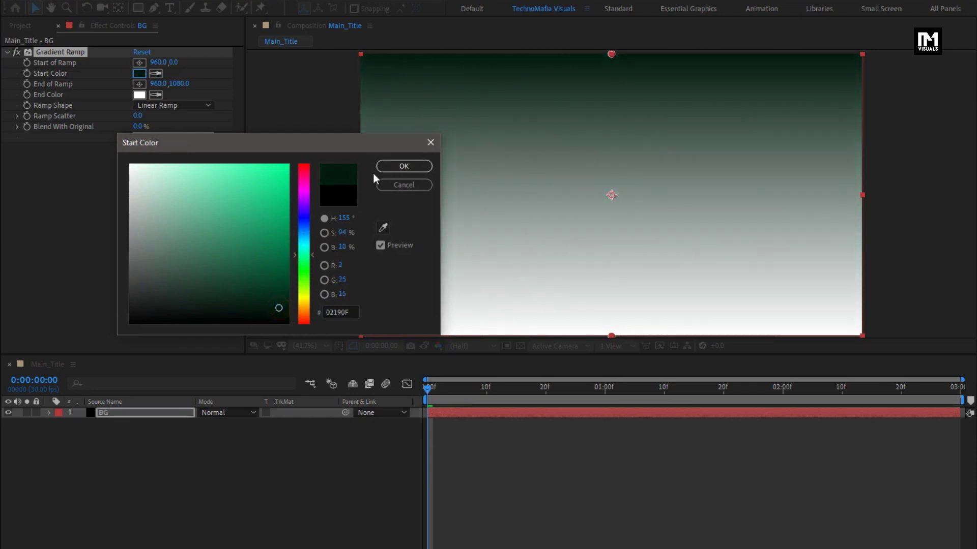
click(387, 167)
click(139, 94)
drag(247, 318, 318, 356)
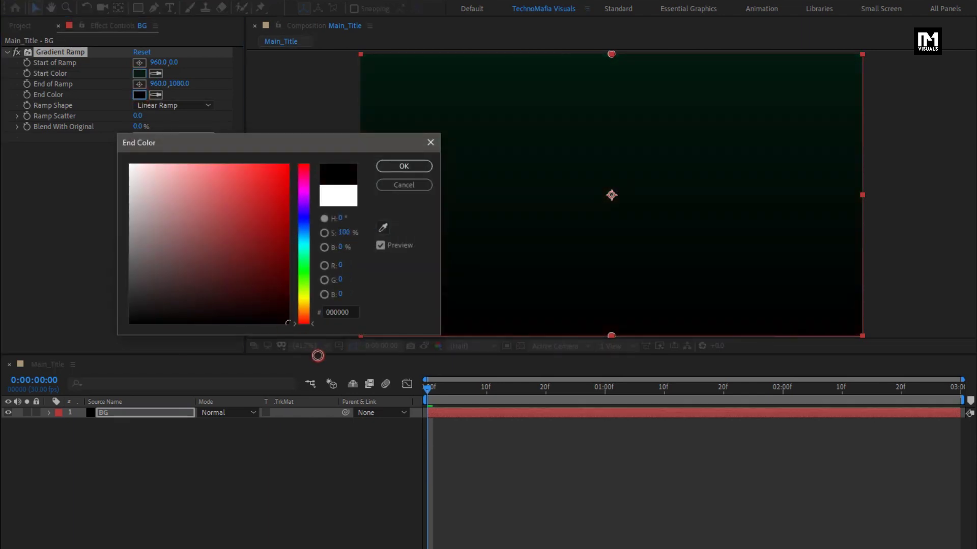
click(398, 169)
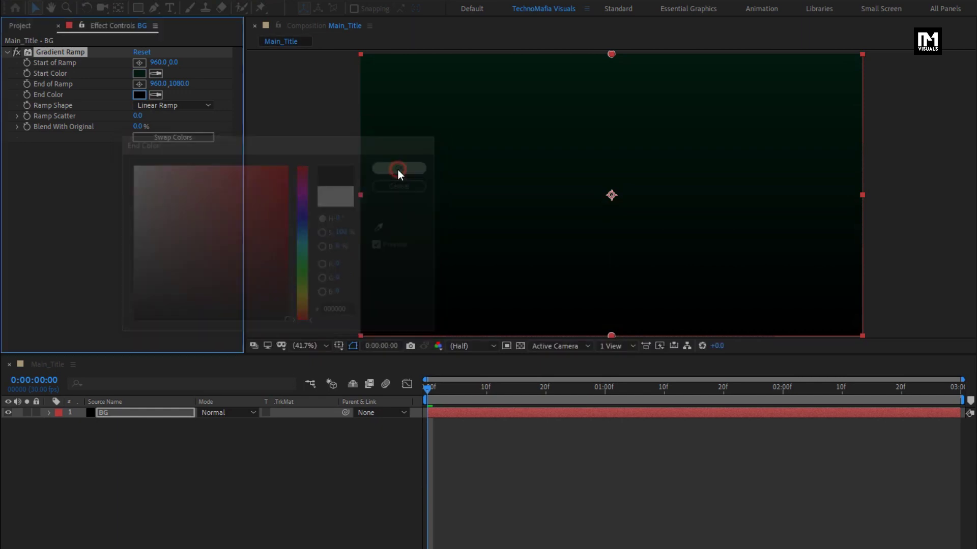
Make the ramp radial with its end point near the lower-right corner.
click(136, 84)
click(811, 307)
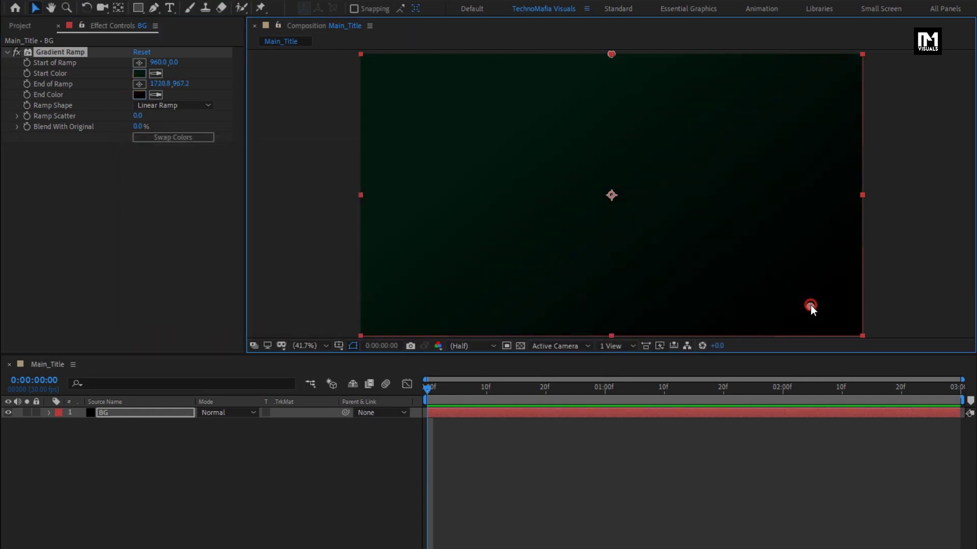
drag(810, 306, 817, 312)
click(170, 106)
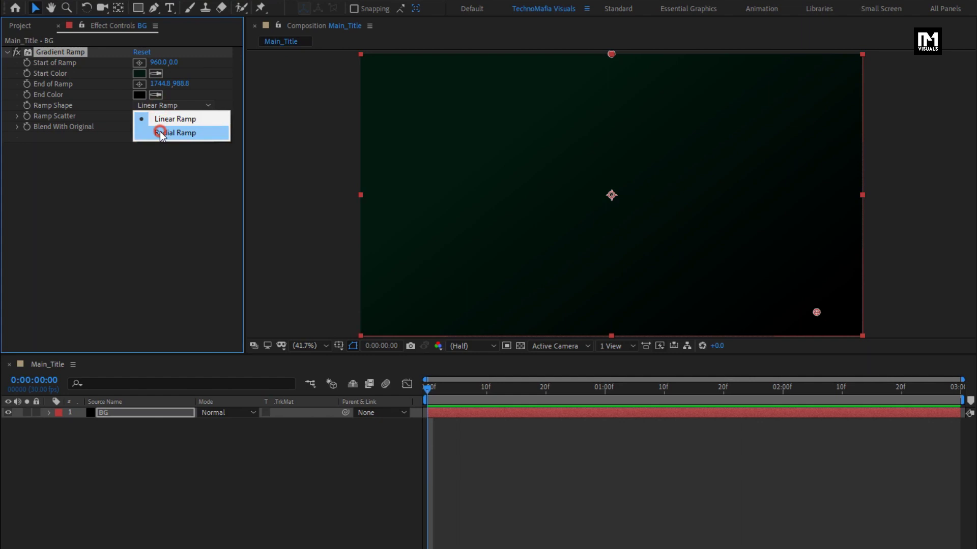
click(160, 133)
drag(816, 311, 829, 316)
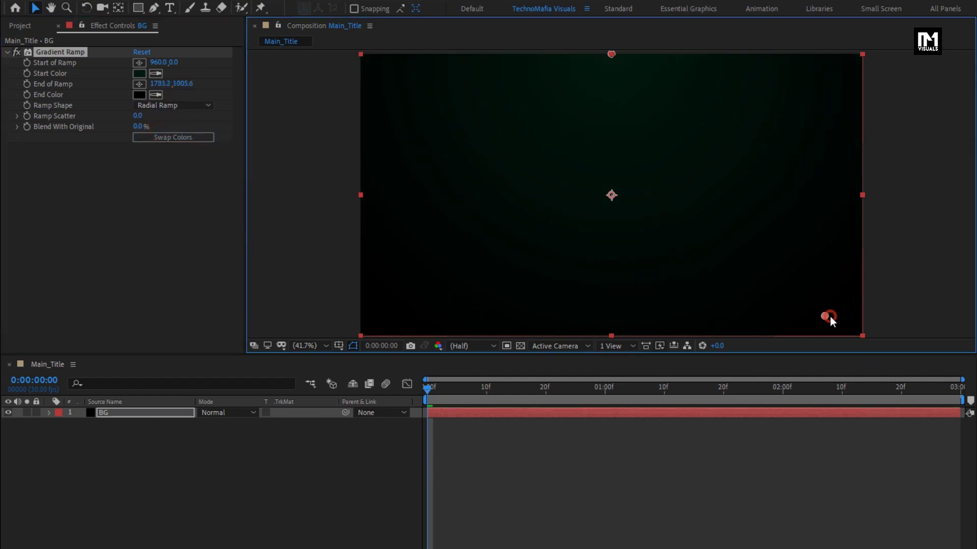
Set Ramp Scatter to 500 and keep the gradient centre at the top edge.
click(138, 117)
text(500)
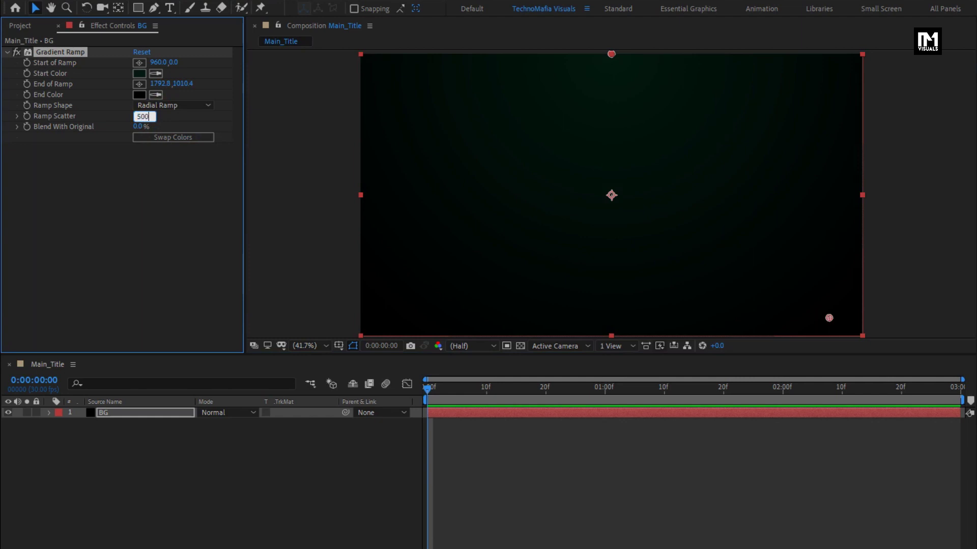
drag(612, 56, 615, 233)
drag(595, 89, 602, 65)
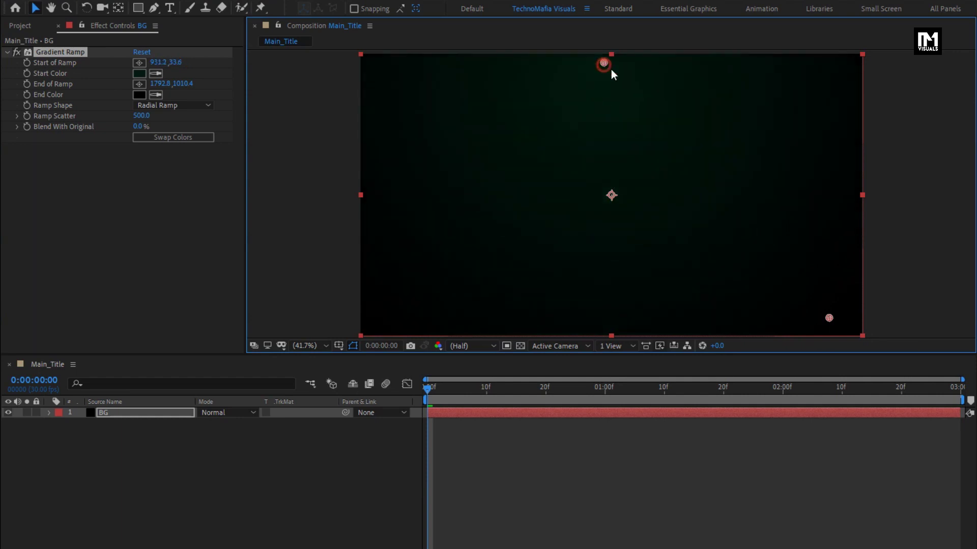
drag(827, 317, 801, 300)
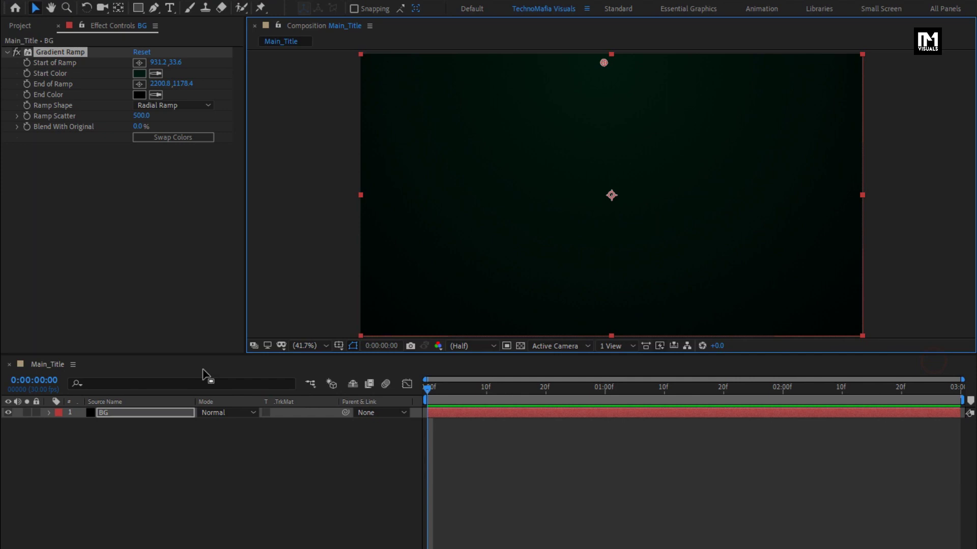
Place Texture01.jpg above the BG layer and set its Opacity to 10%.
click(161, 493)
click(20, 26)
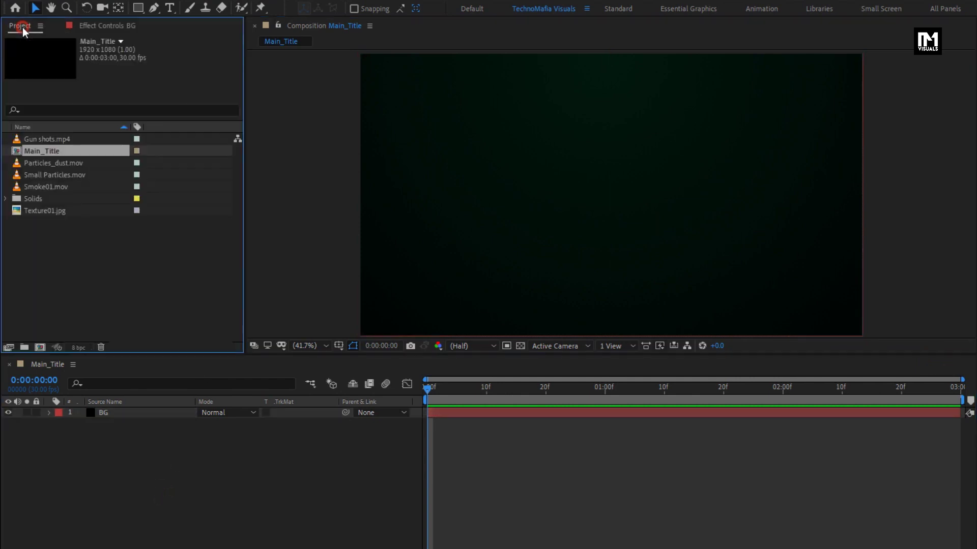
drag(44, 209, 136, 410)
key(t)
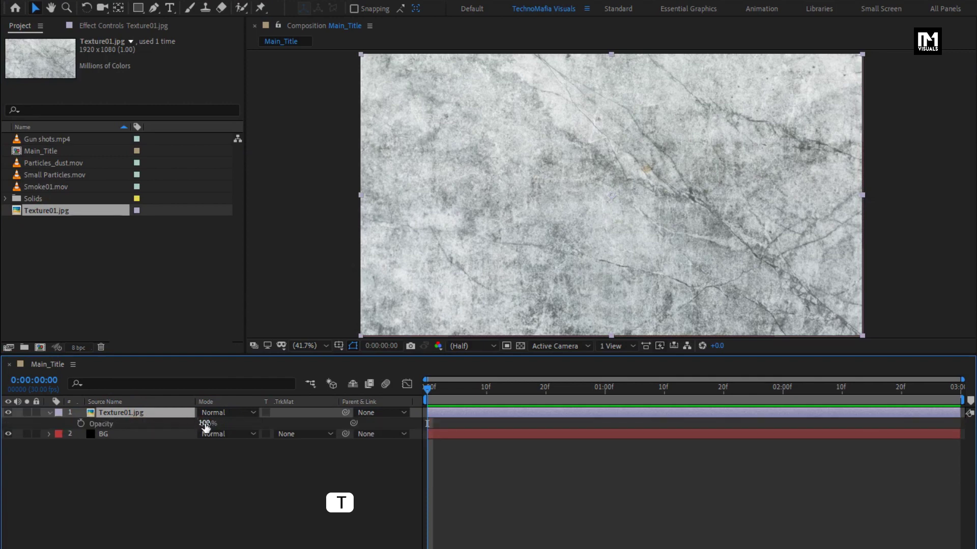
click(204, 423)
text(10)
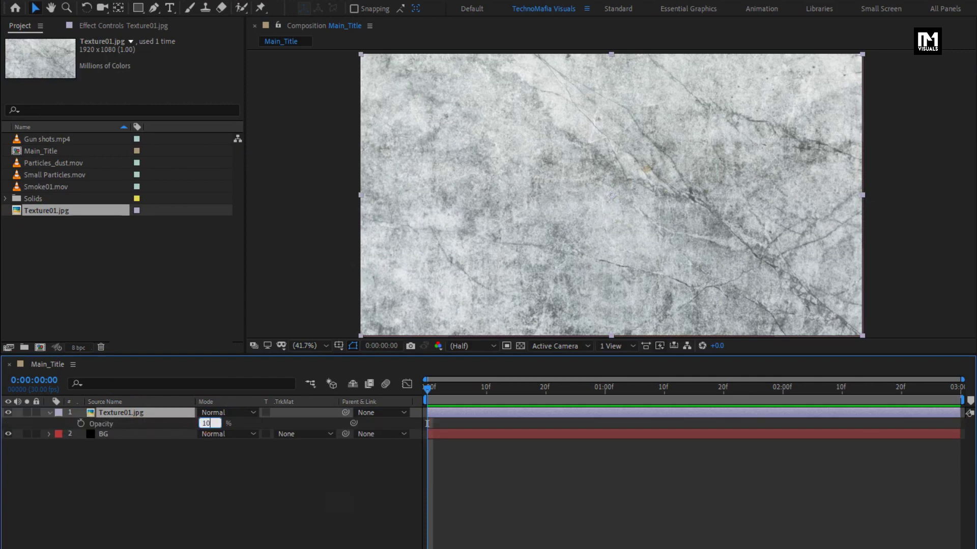
key(Return)
click(50, 414)
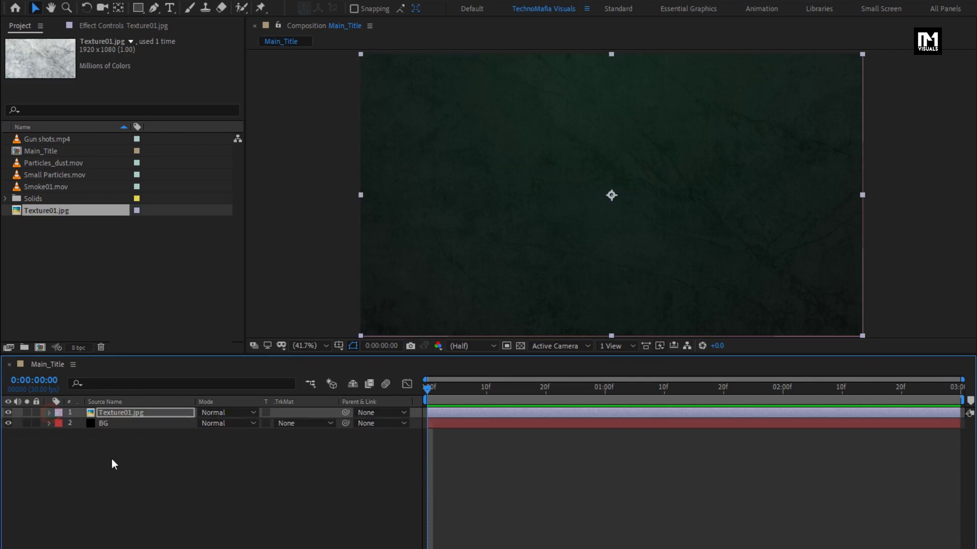
Create a text layer reading 'TRAILER TITLE' near the composition centre.
click(112, 459)
click(171, 8)
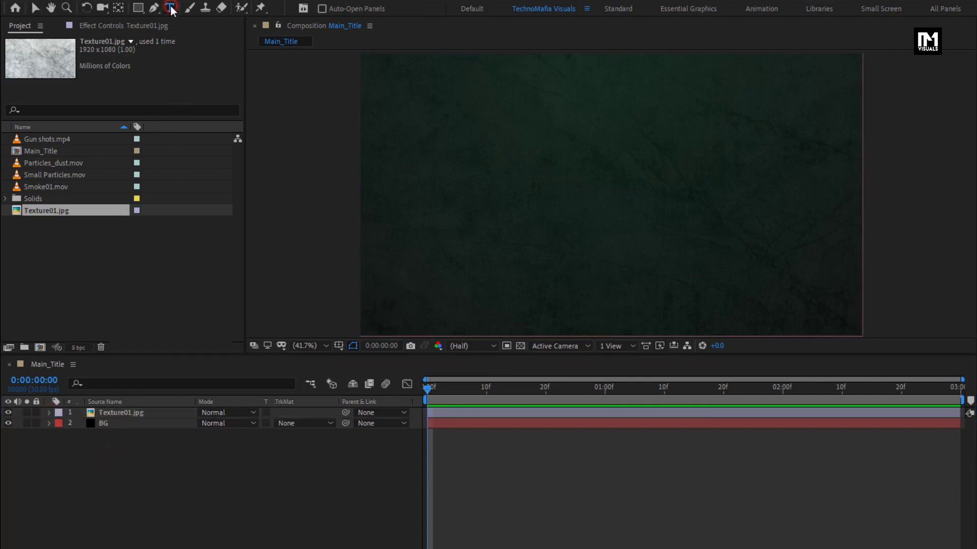
click(561, 197)
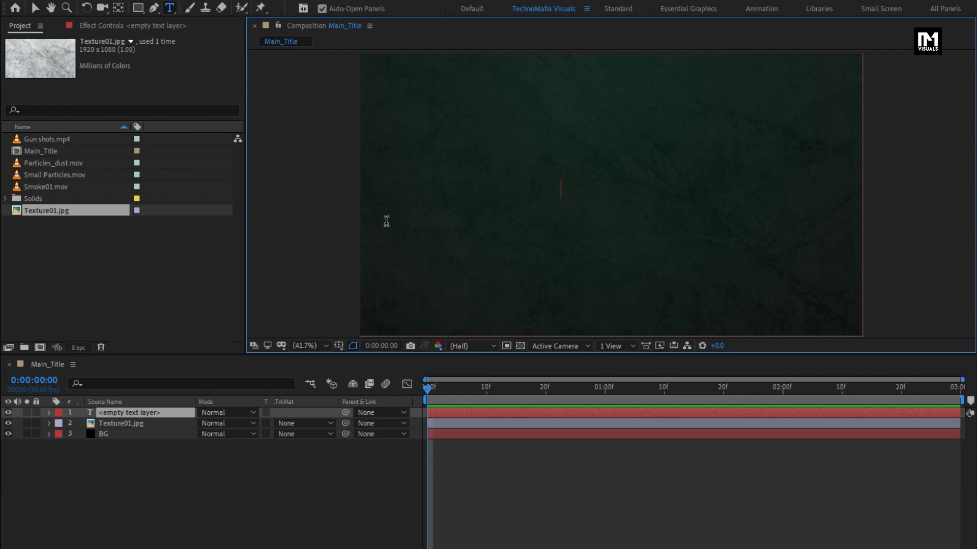
text(TRA)
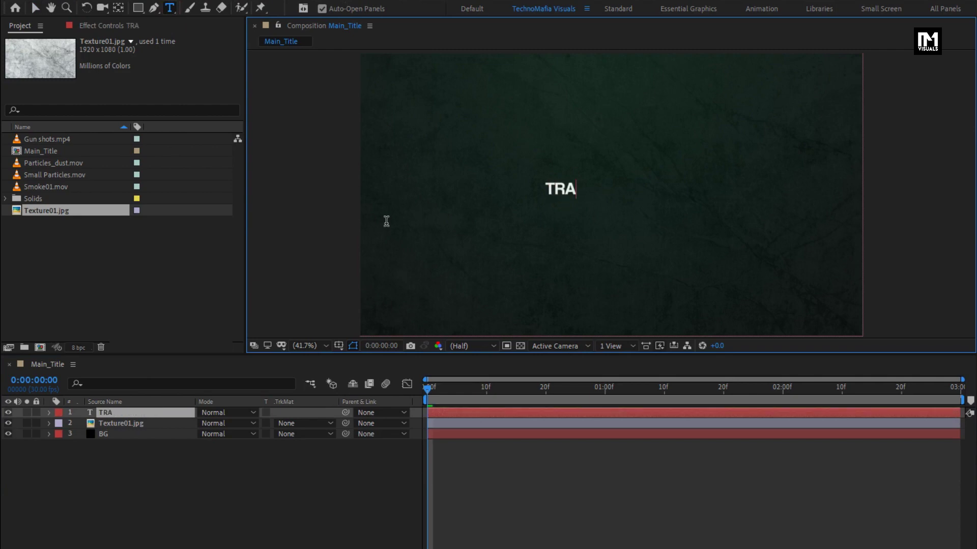
text(ILER TITLE)
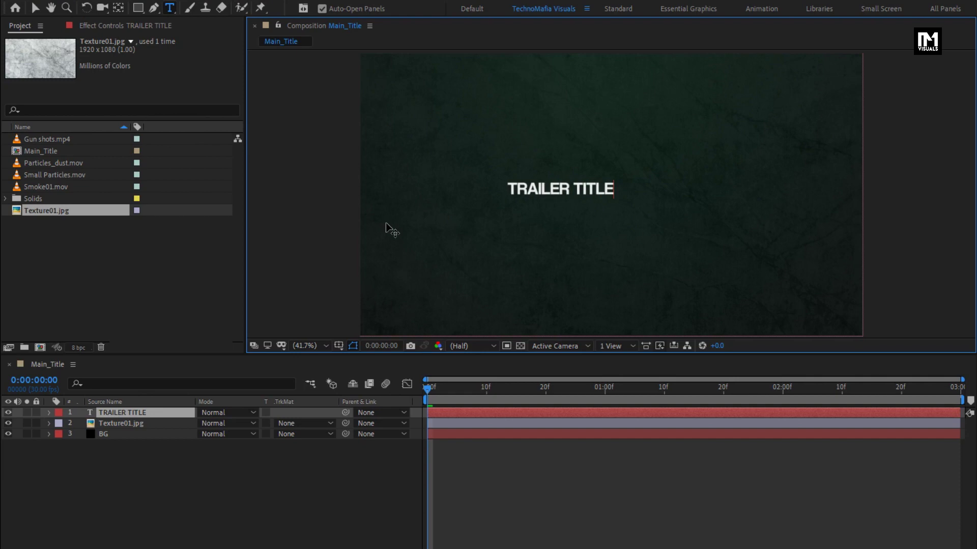
key(KP_Enter)
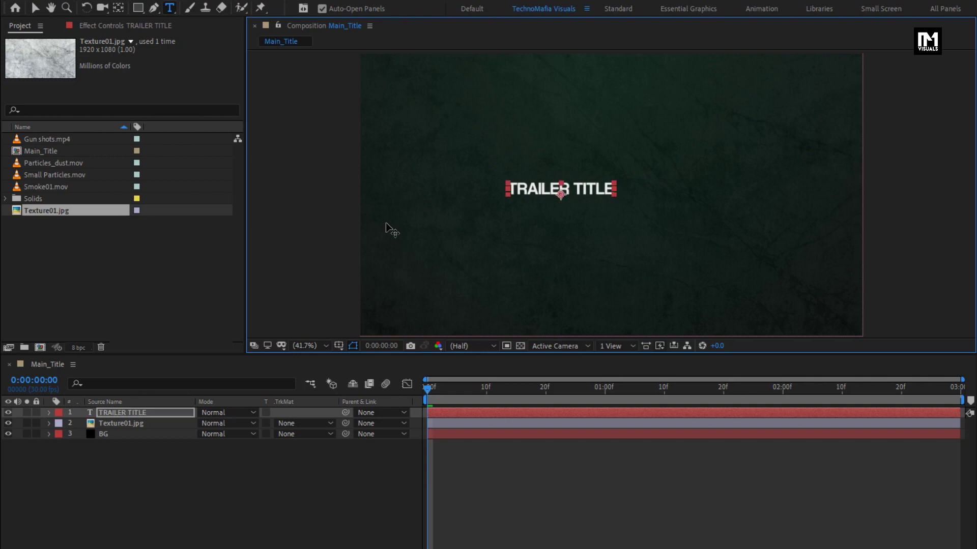
Set the title font to Avengeance Heroic Avenger at 189 px.
key(v)
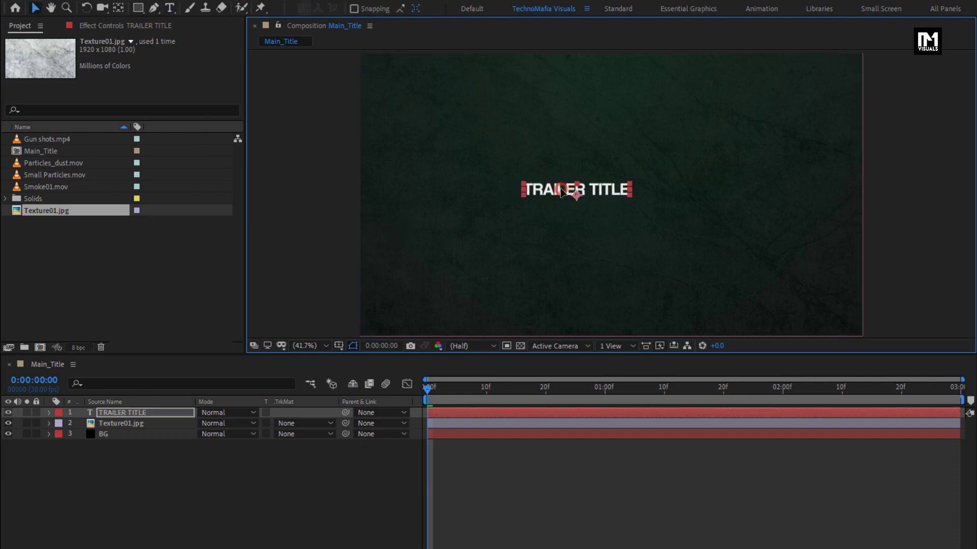
click(853, 386)
text(a)
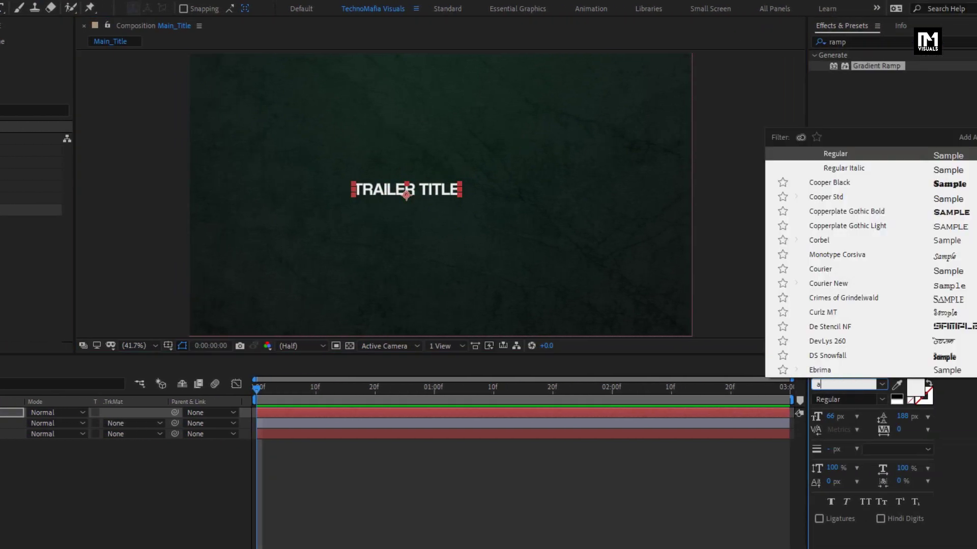
text(ven)
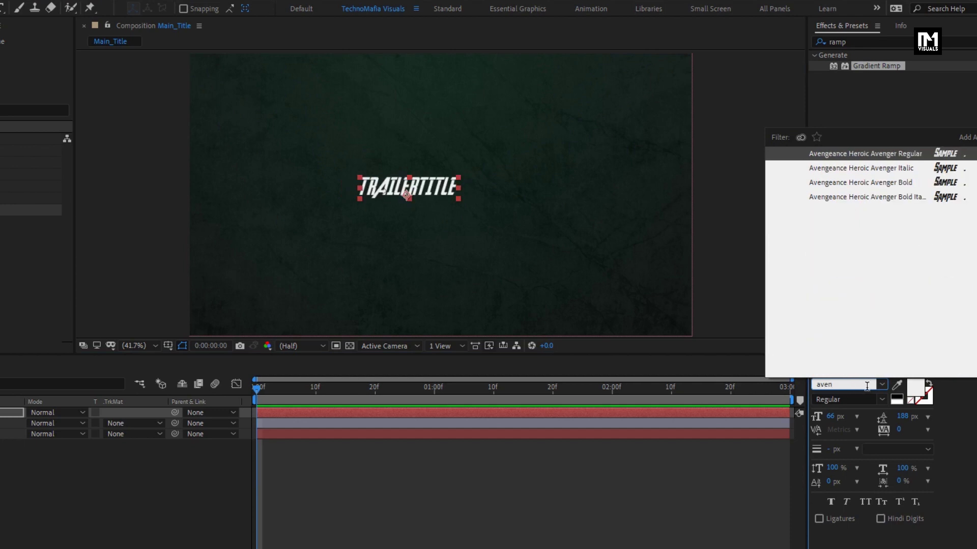
click(871, 184)
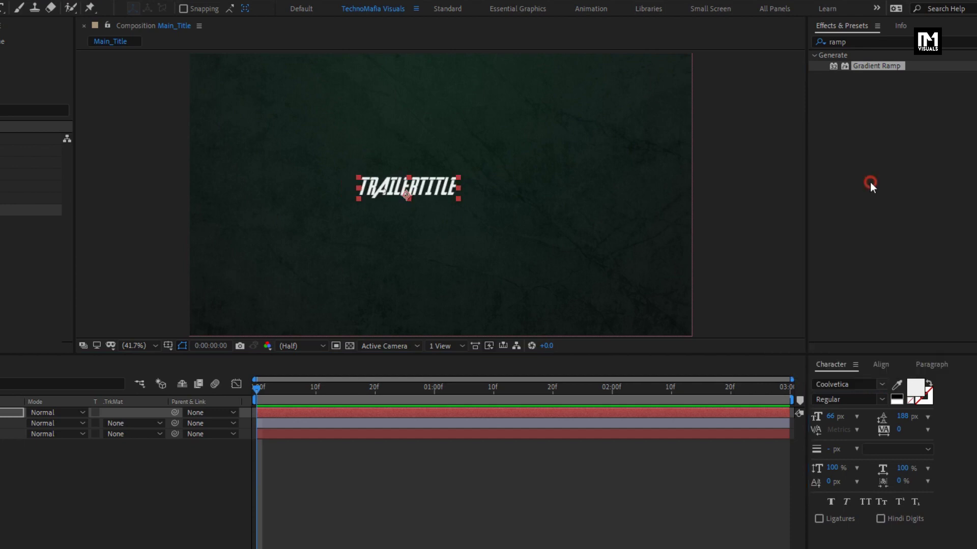
click(883, 385)
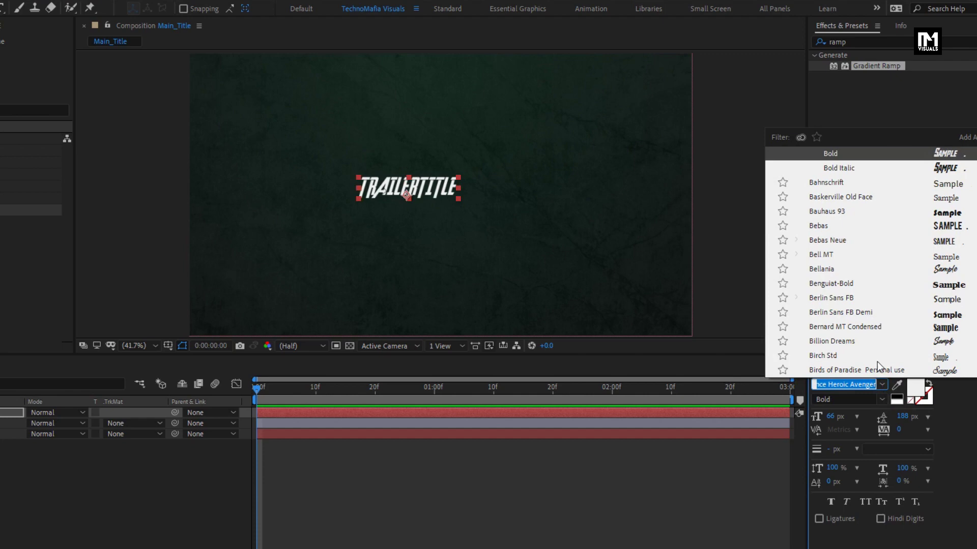
click(849, 224)
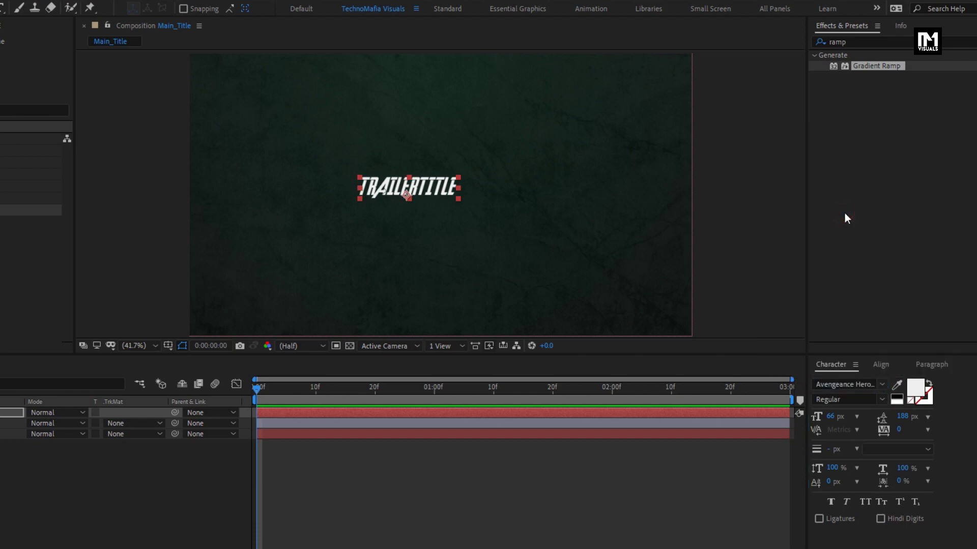
drag(830, 422, 910, 422)
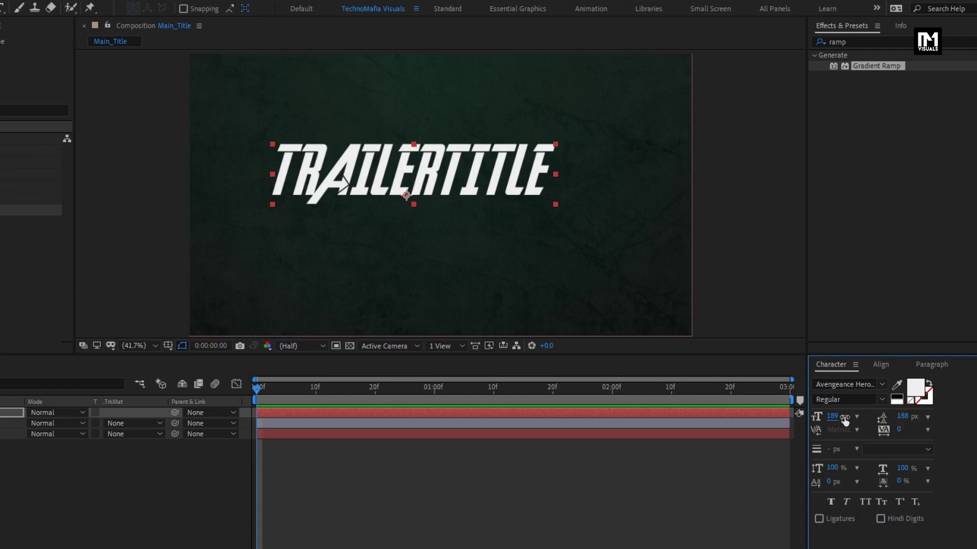
Centre the title horizontally and vertically, then place the cursor between TRAILER and TITLE.
click(880, 364)
click(845, 395)
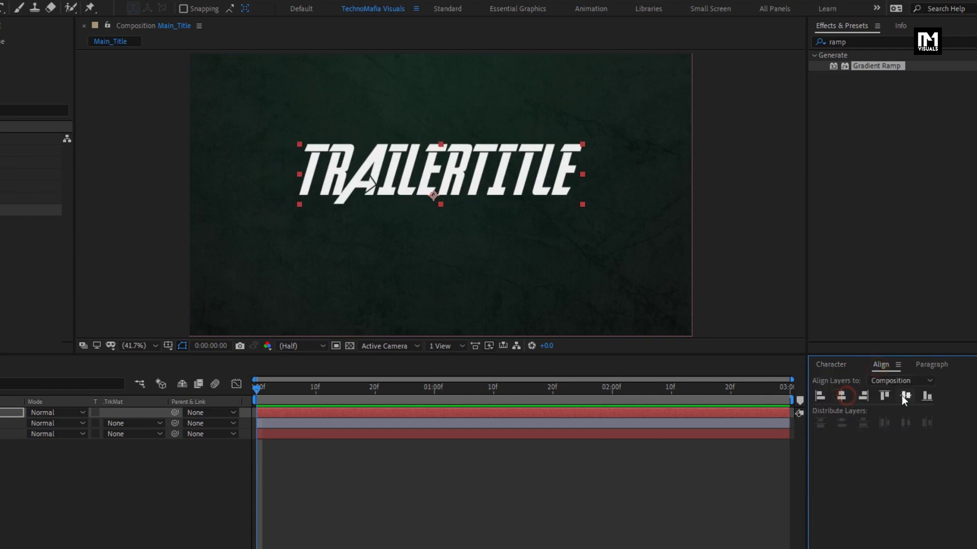
click(903, 395)
double_click(466, 198)
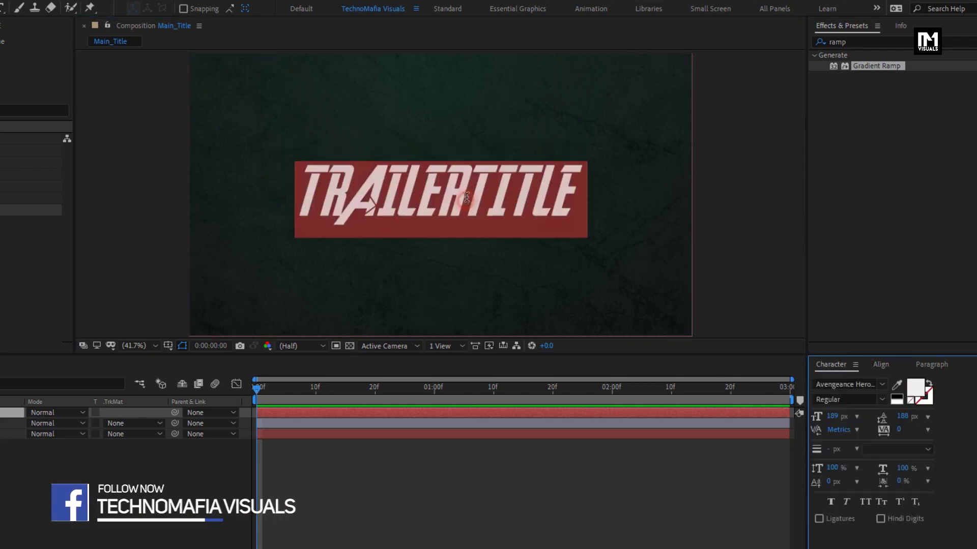
click(468, 190)
click(470, 184)
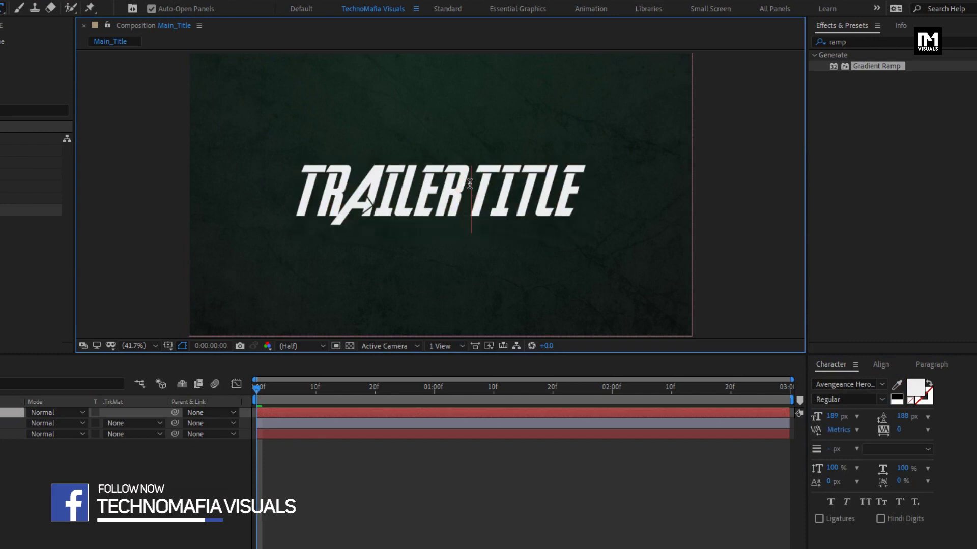
Exit text editing and align the TRAILER TITLE layer to Main_Title's horizontal and vertical centre.
key(Escape)
key(v)
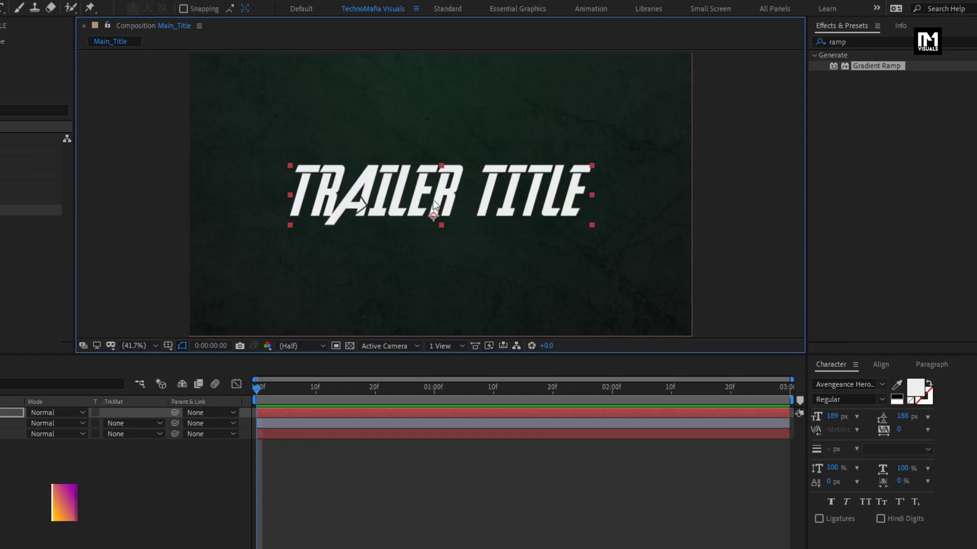
drag(392, 193, 391, 197)
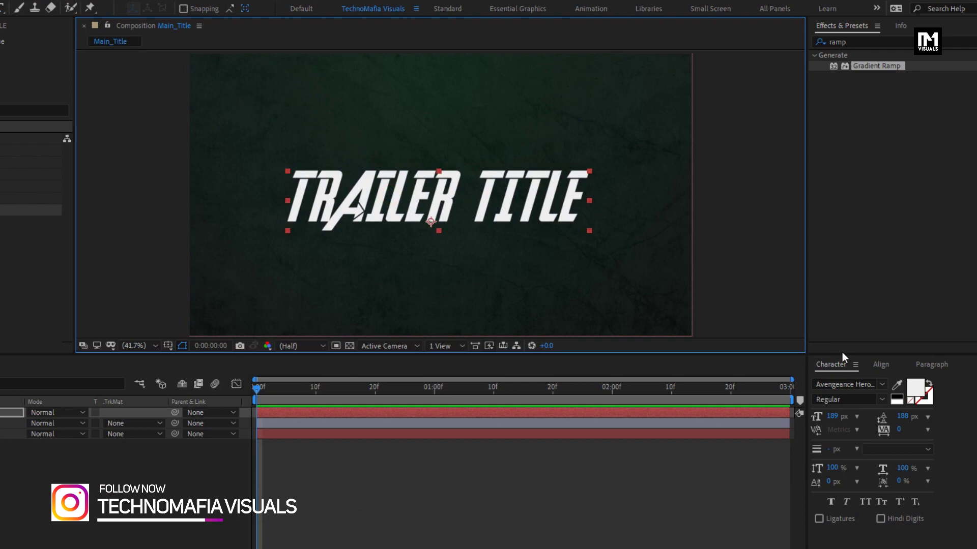
click(881, 365)
click(841, 396)
click(906, 396)
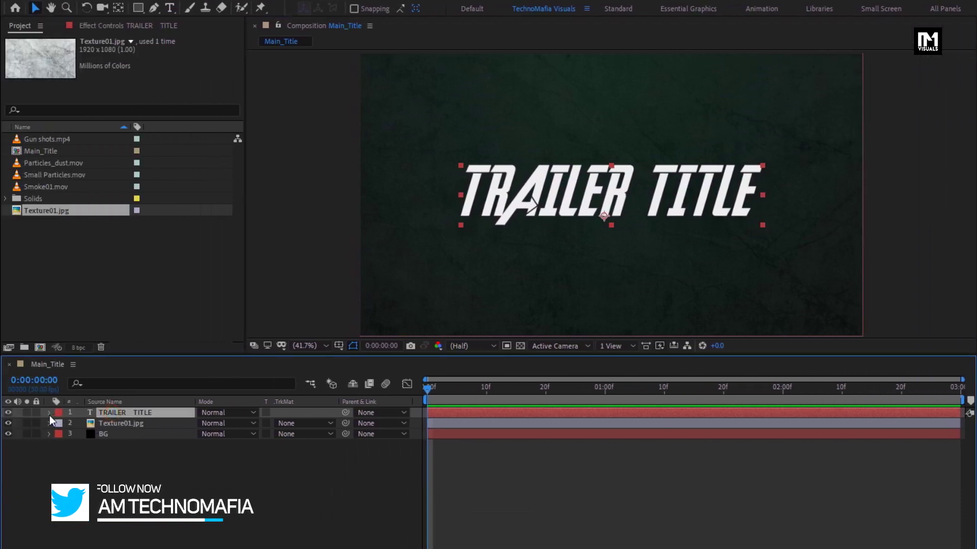
Add a Tracking animator to the title and keyframe Tracking Amount 0 at one second.
click(50, 415)
click(332, 424)
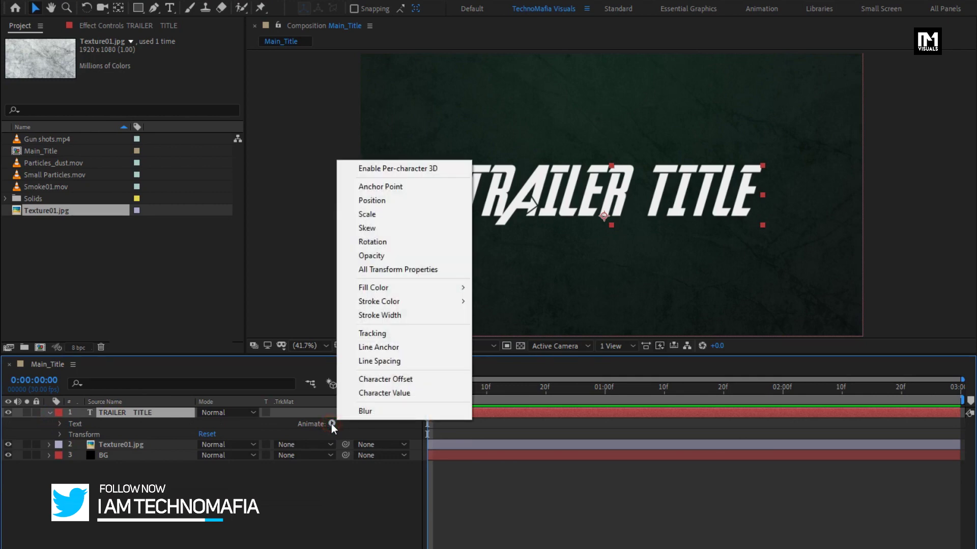
click(367, 330)
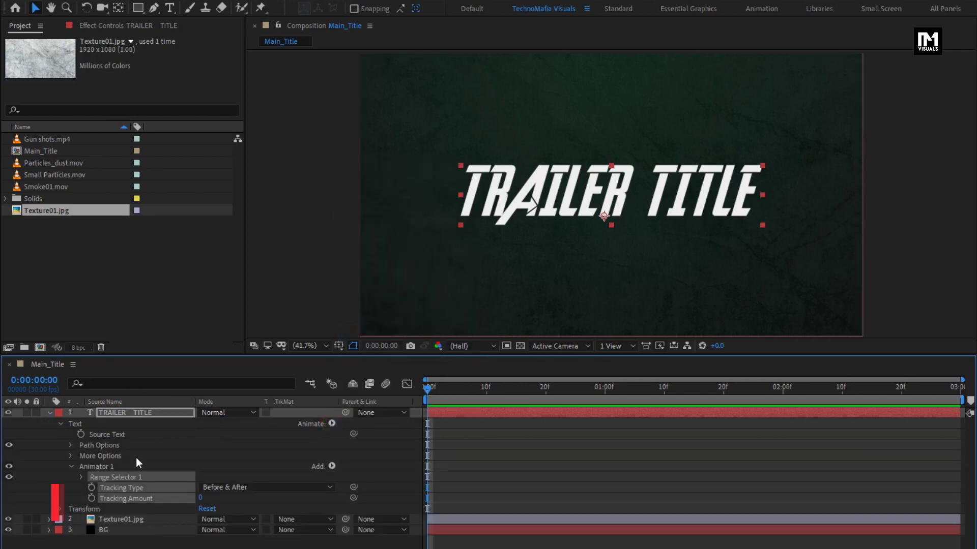
drag(469, 388, 603, 388)
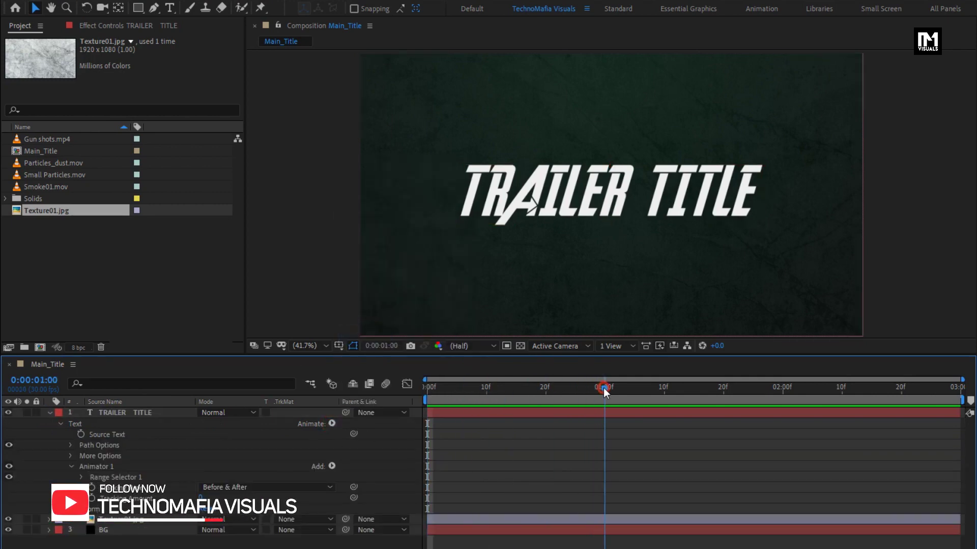
click(313, 429)
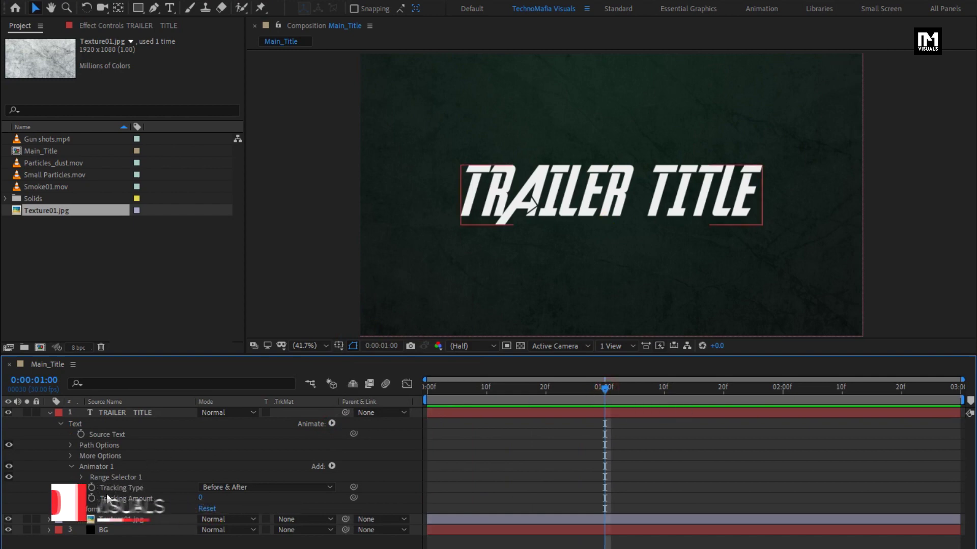
click(91, 499)
Set Tracking Amount to 140 at frame 0, preview, and select both keyframes.
drag(461, 387, 422, 388)
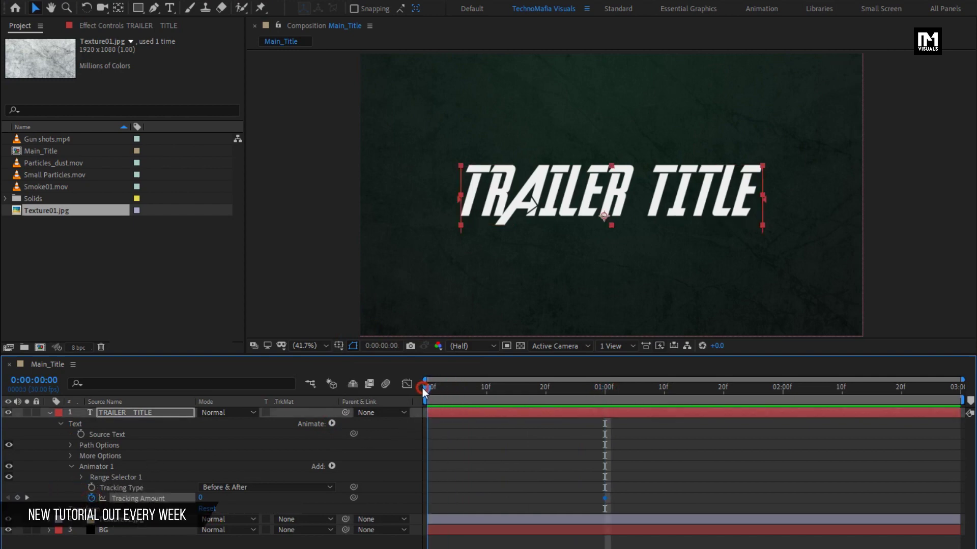
drag(204, 499, 285, 497)
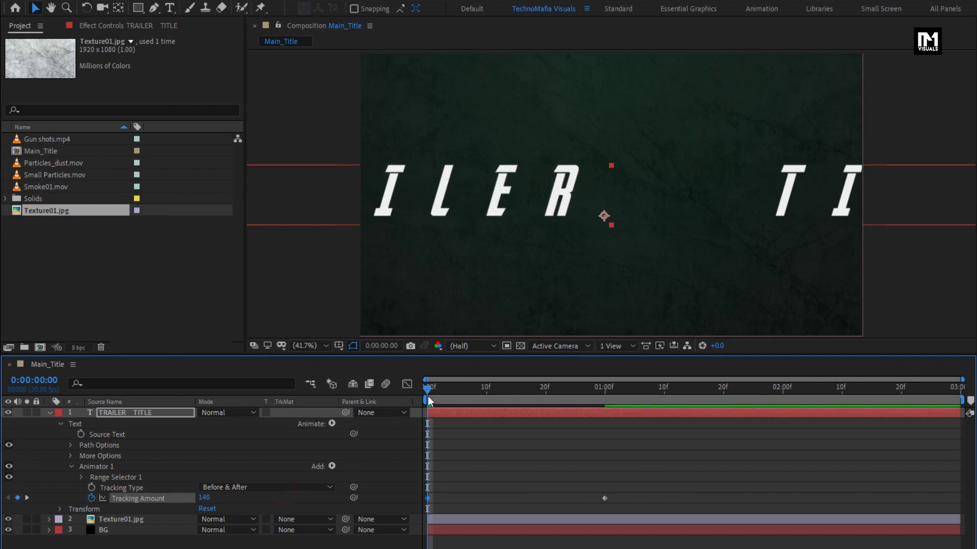
drag(426, 386, 391, 398)
drag(616, 495, 422, 504)
right_click(428, 500)
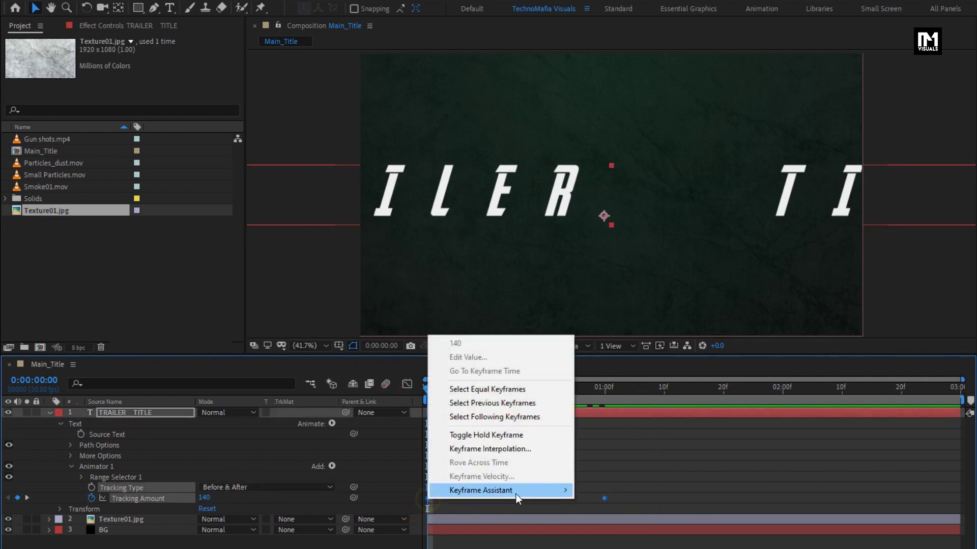
Apply Easy Ease to both tracking keyframes and raise the one-second keyframe's influence.
mouse_move(516, 493)
click(622, 526)
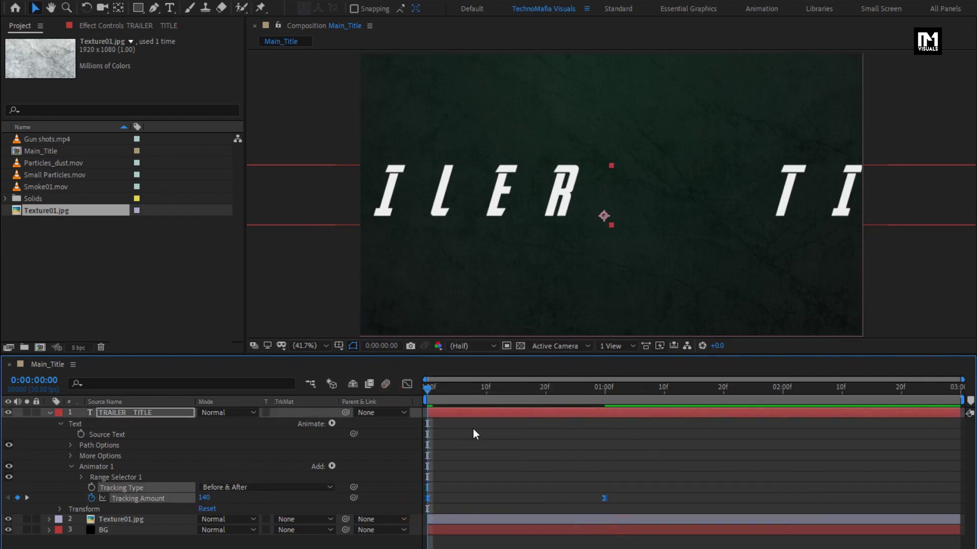
click(407, 385)
drag(617, 460, 516, 421)
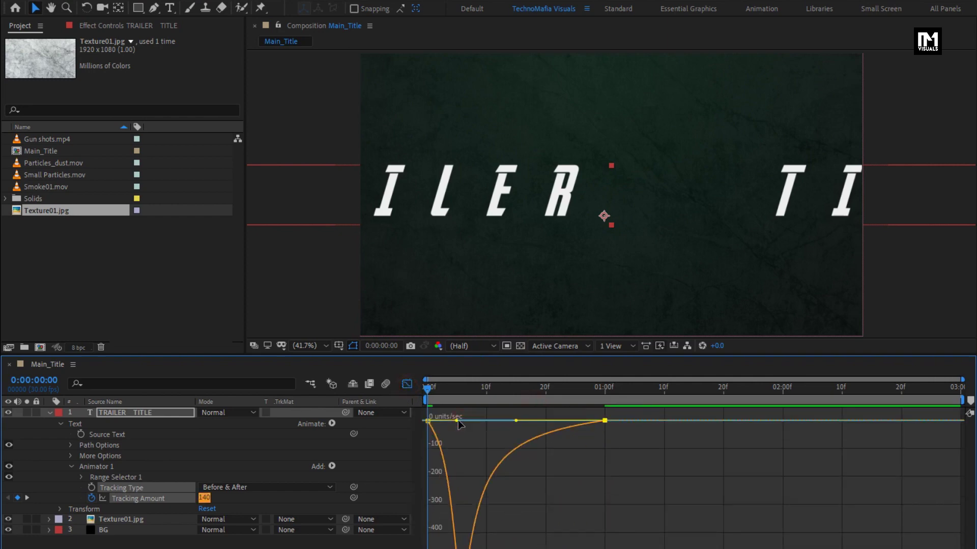
drag(456, 422, 456, 392)
Preview the sharper tracking animation and collapse the title layer's properties.
click(406, 386)
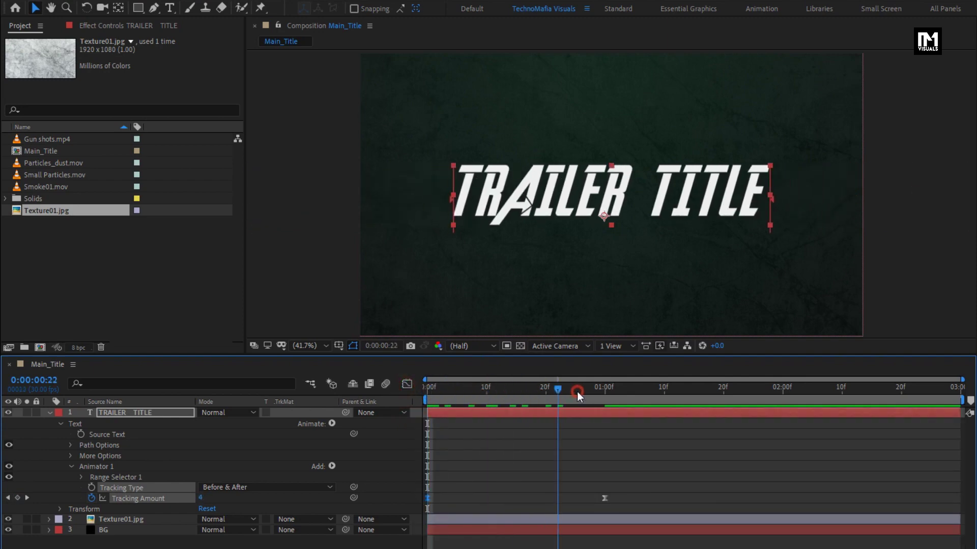
drag(577, 392, 635, 389)
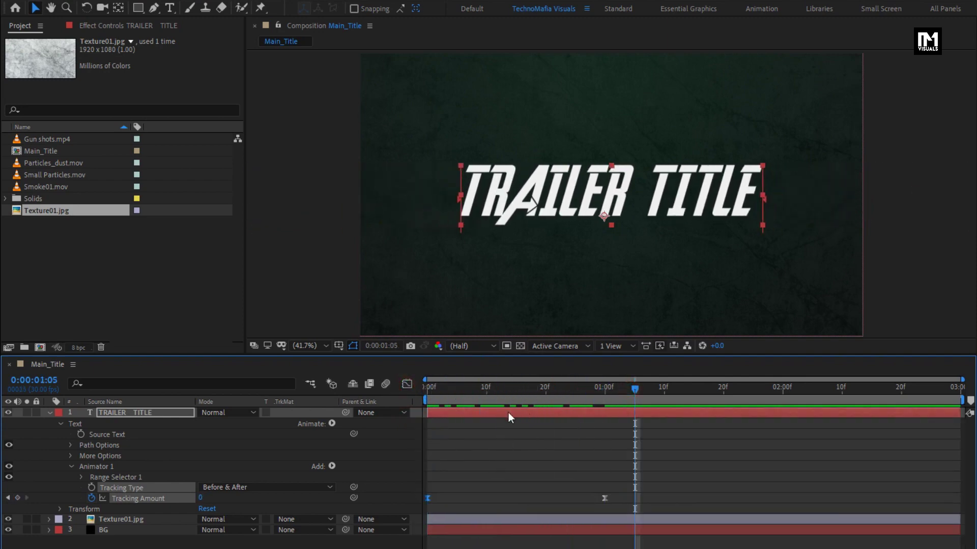
click(158, 415)
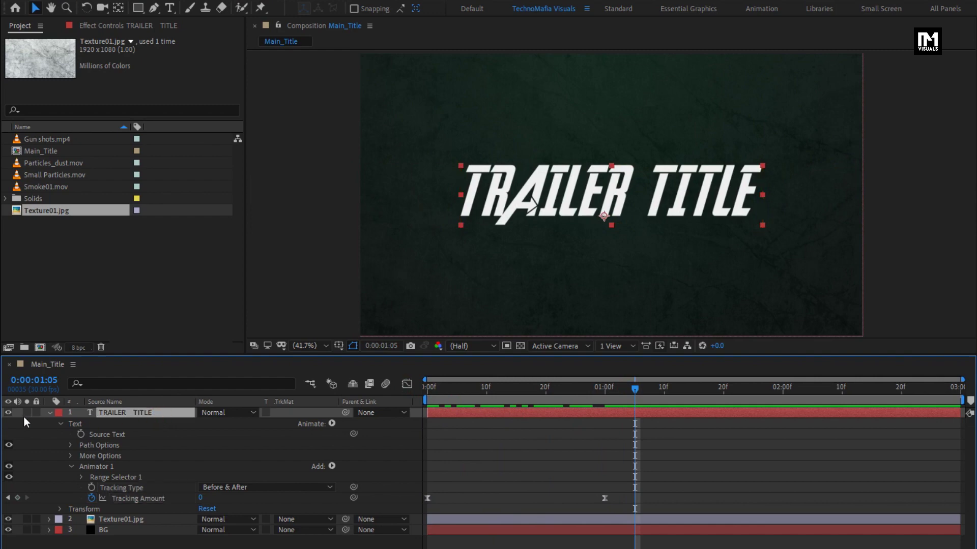
click(49, 413)
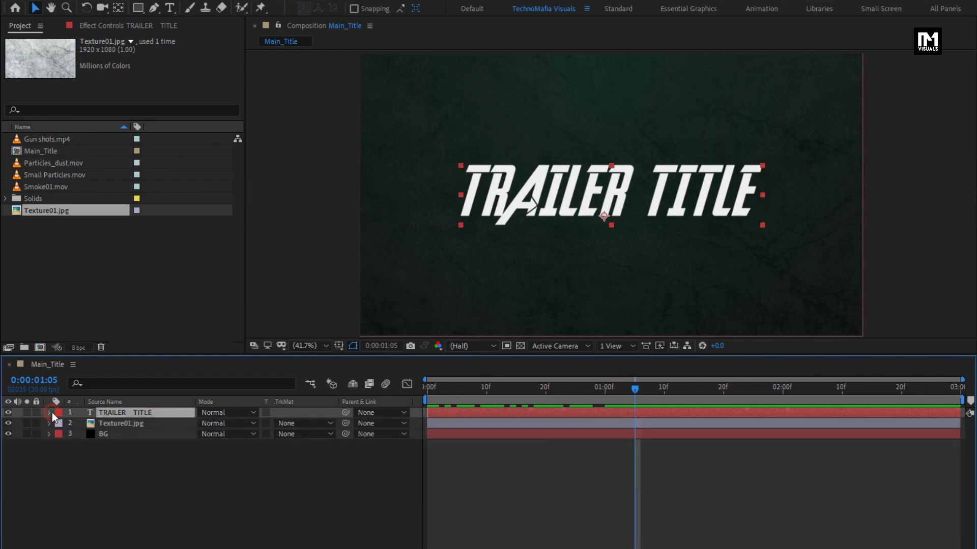
Add another Texture01.jpg layer to Main_Title directly under the title.
click(120, 470)
click(53, 209)
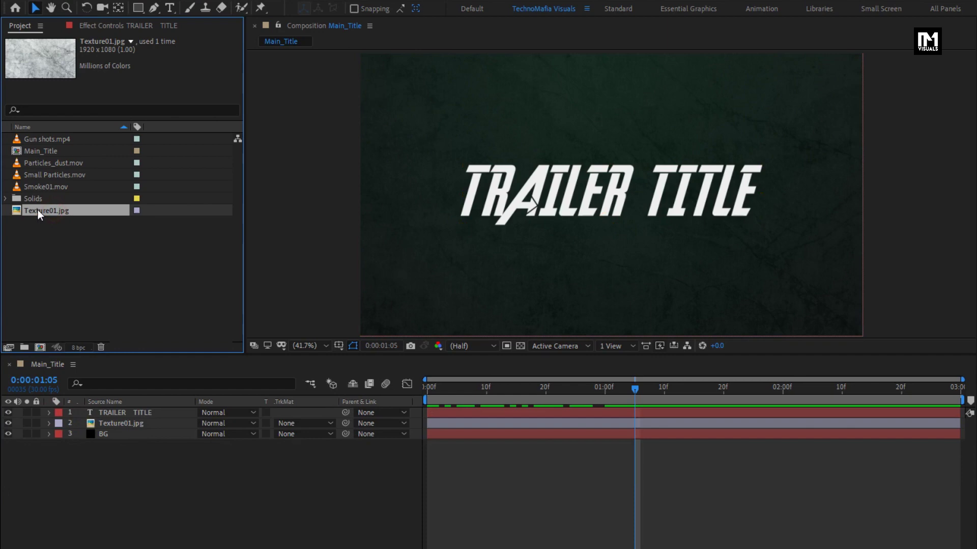
drag(158, 408, 153, 413)
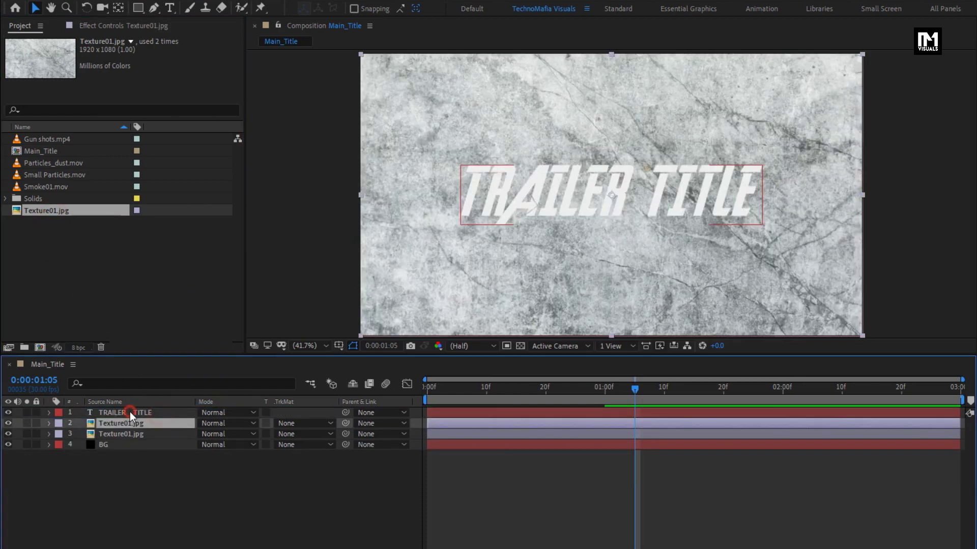
click(131, 420)
Pre-compose that texture layer as 'Texture', moving all attributes into it.
right_click(139, 422)
click(173, 373)
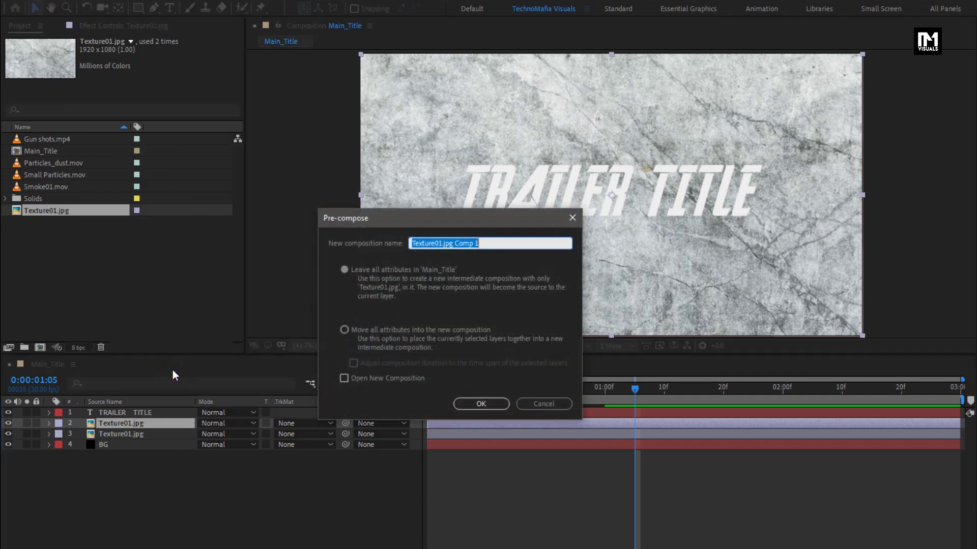
text(Texture)
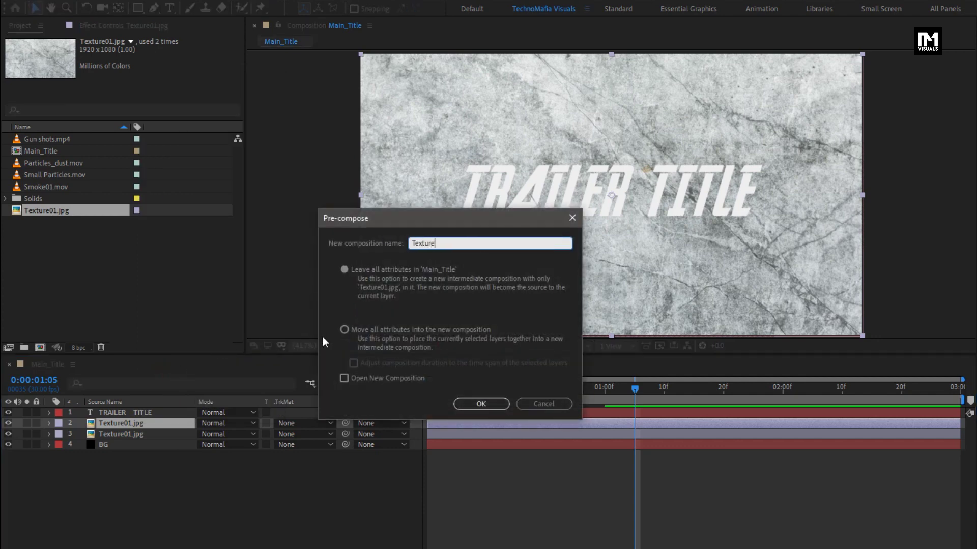
click(349, 331)
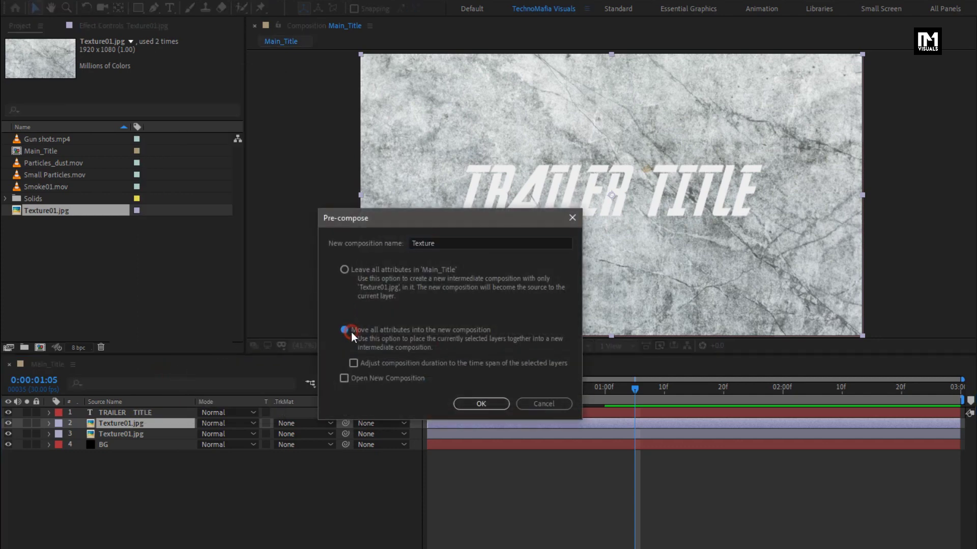
Confirm the Texture pre-comp and set its track matte to Luma Matte.
click(491, 402)
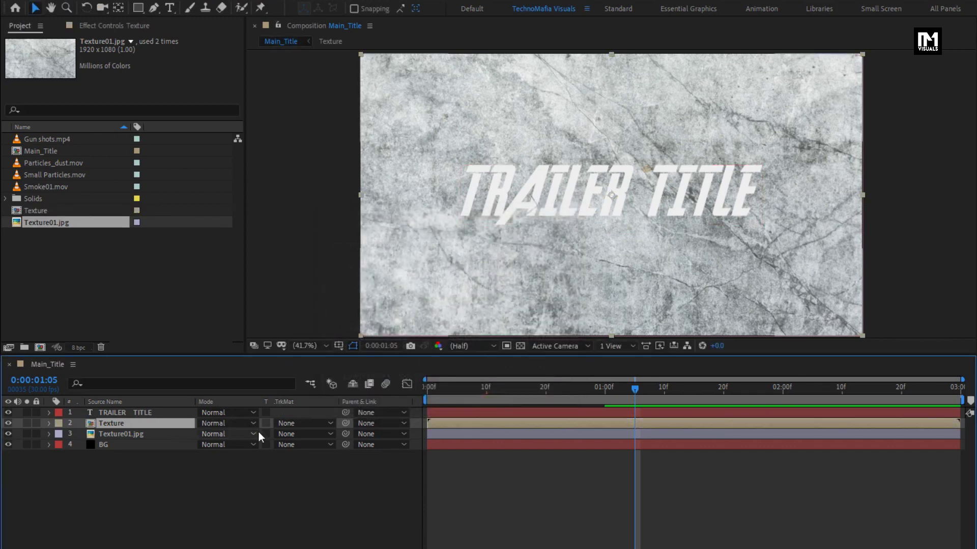
click(309, 423)
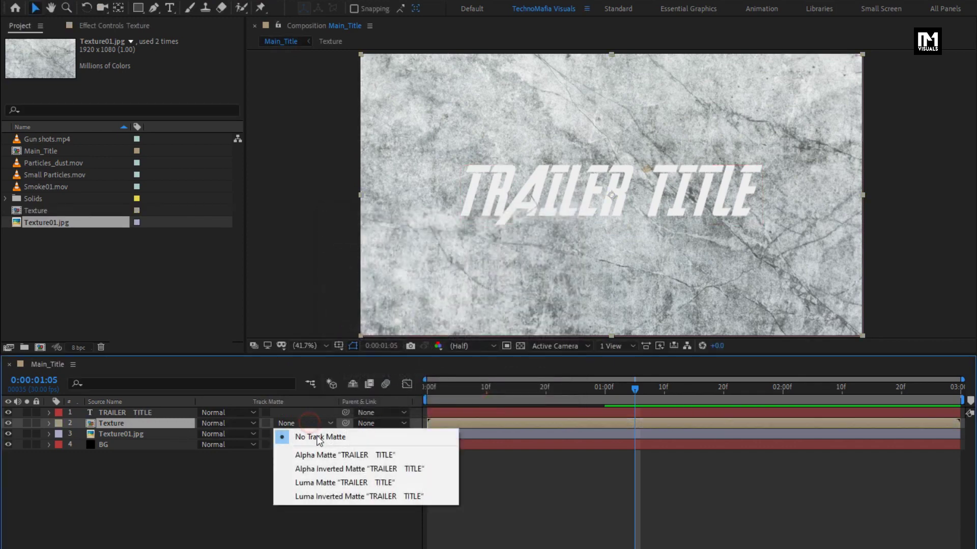
click(330, 480)
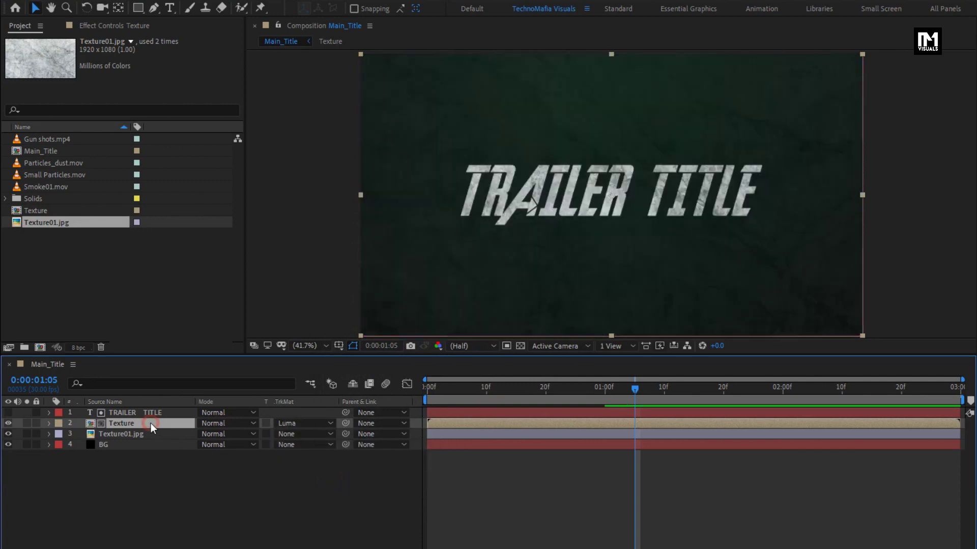
Apply the Sharpen effect to the Texture layer.
click(811, 46)
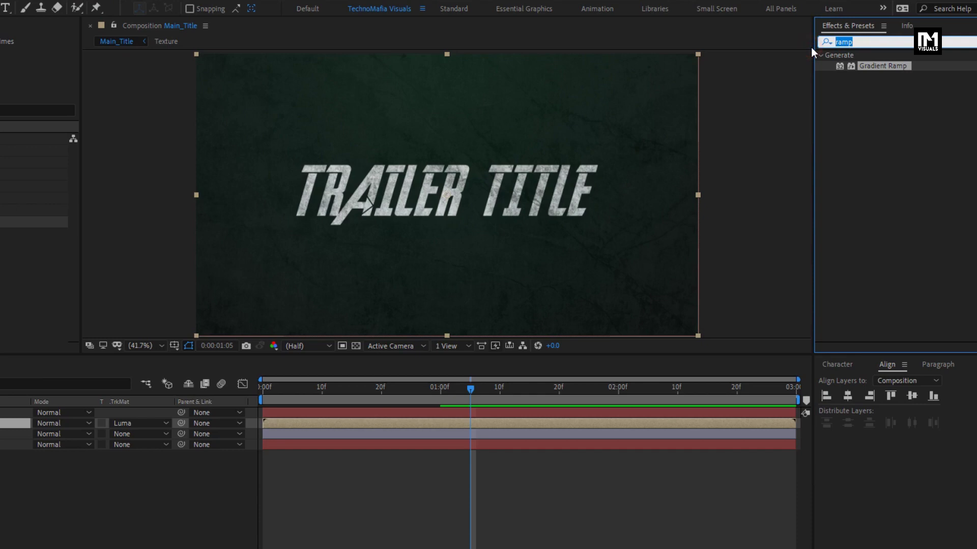
text(sharp)
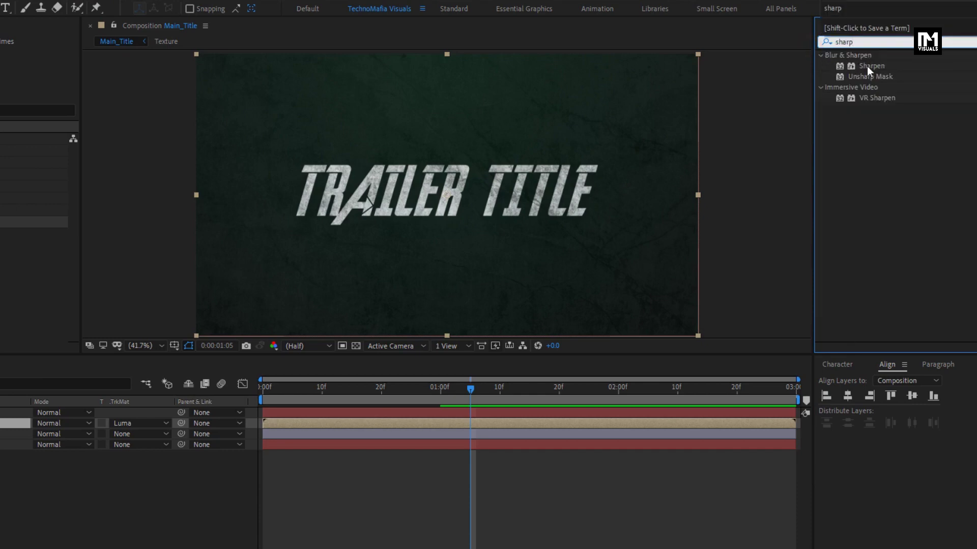
click(872, 66)
double_click(872, 66)
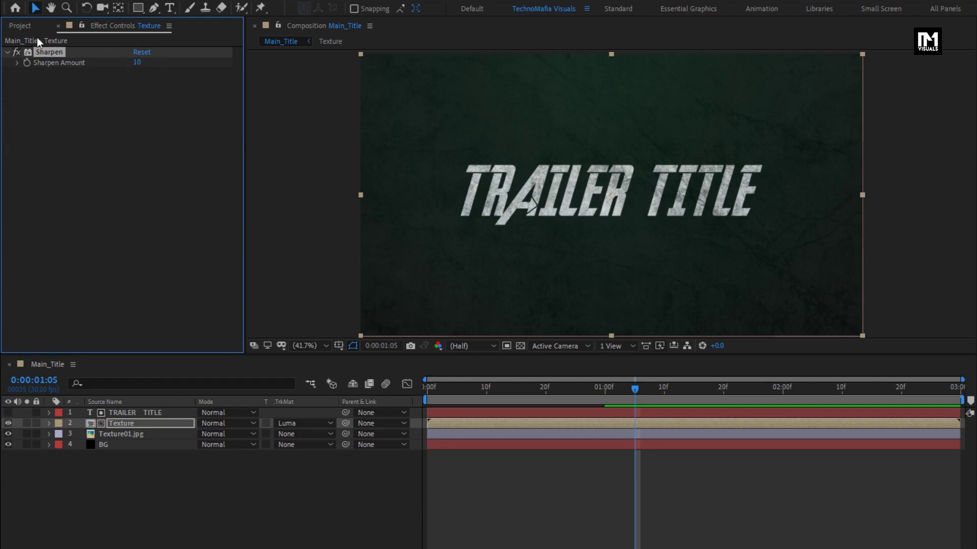
click(20, 25)
Add Smoke01.mov as the top layer, scale it to 163%, and preview the drifting smoke.
click(51, 186)
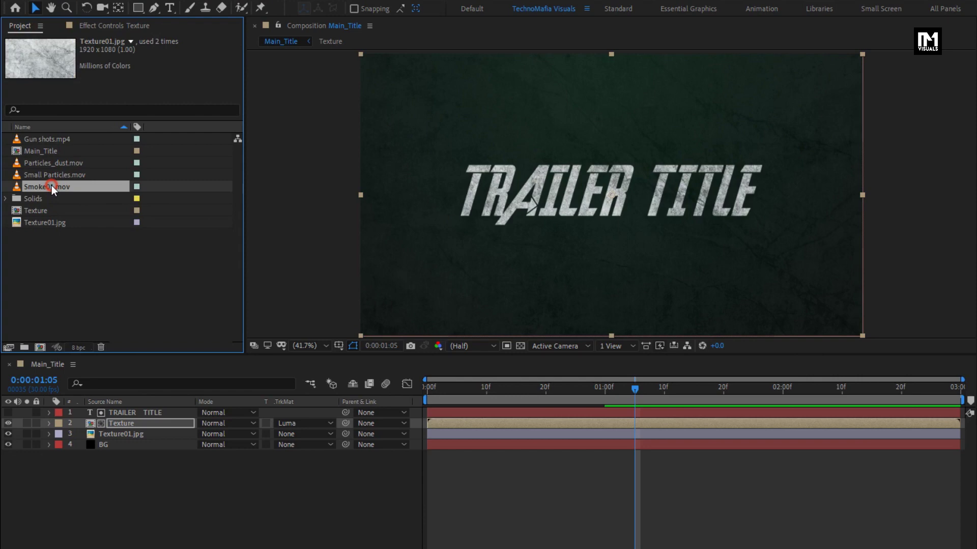
drag(46, 185, 155, 409)
key(s)
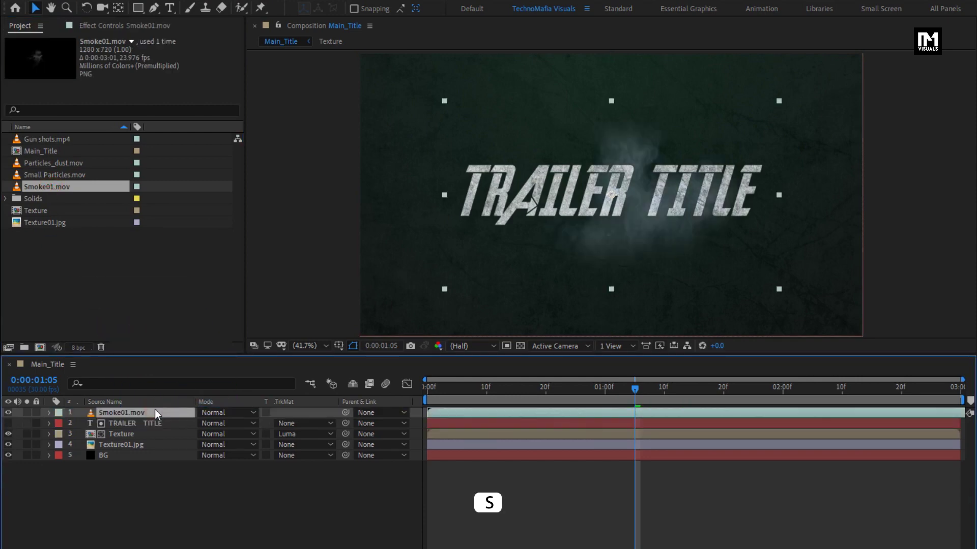
drag(234, 423, 271, 425)
click(439, 390)
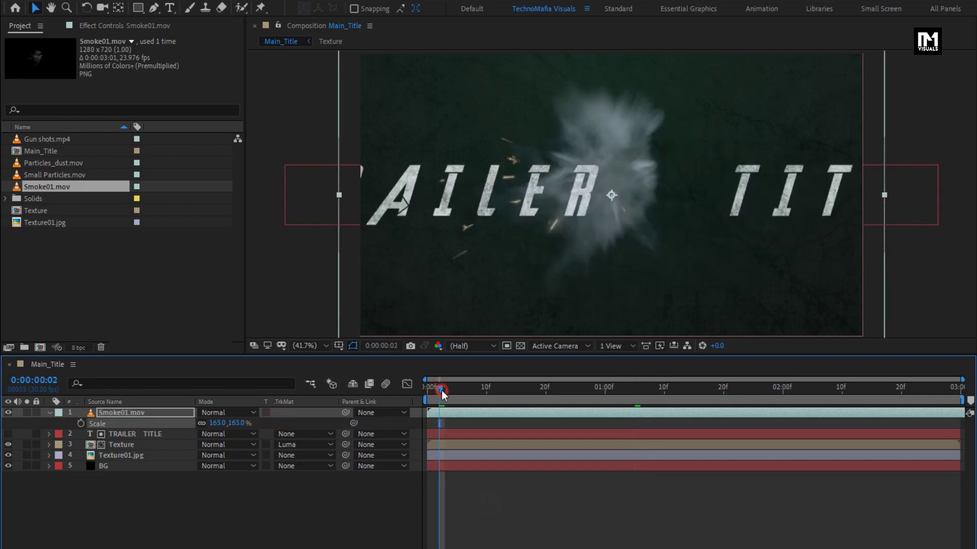
drag(441, 393, 700, 386)
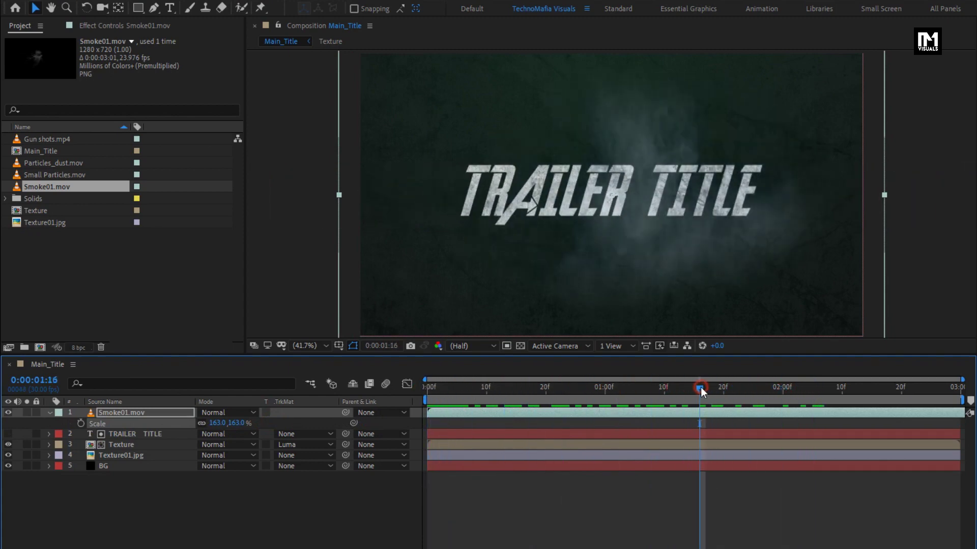
Add Particles_dust.mov and Small Particles.mov to the timeline above Smoke01.mov.
click(49, 413)
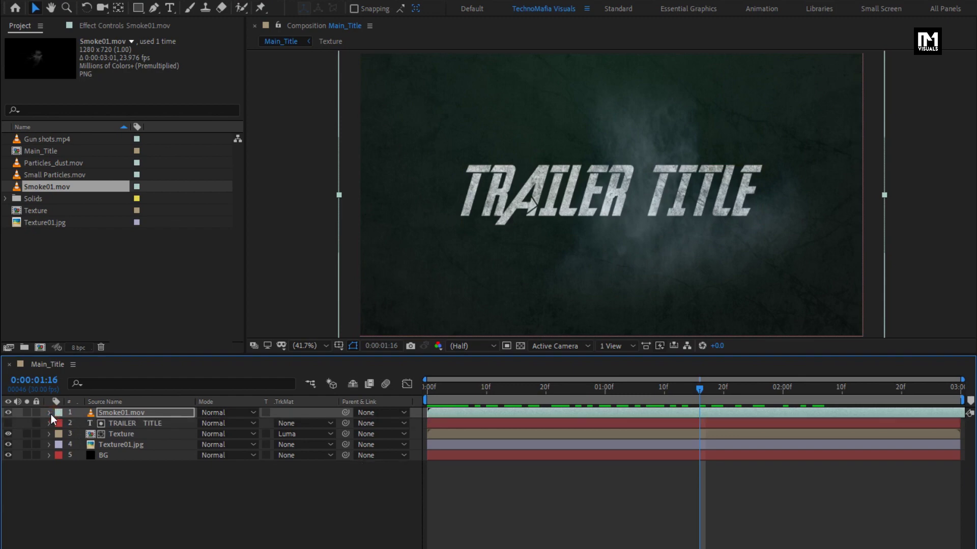
click(38, 164)
drag(123, 367, 136, 413)
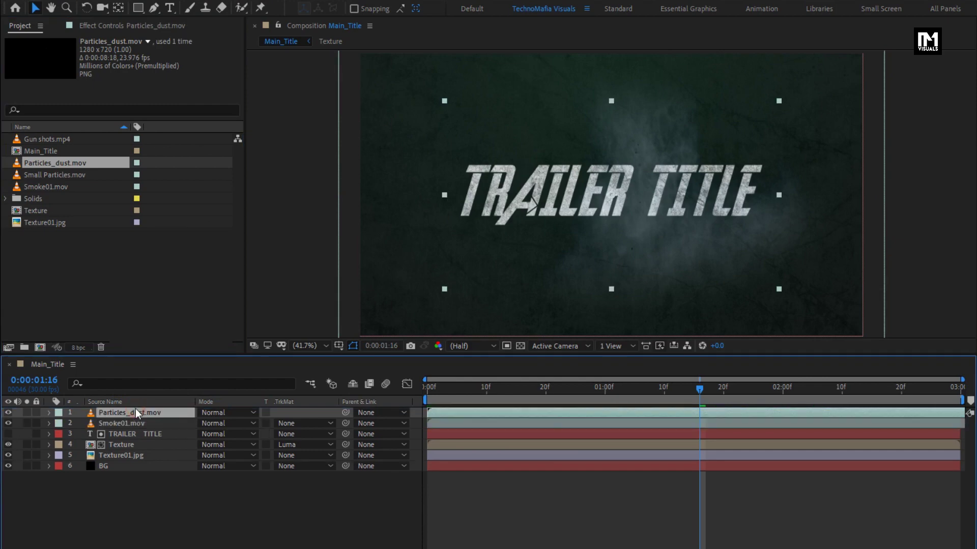
drag(468, 396, 750, 395)
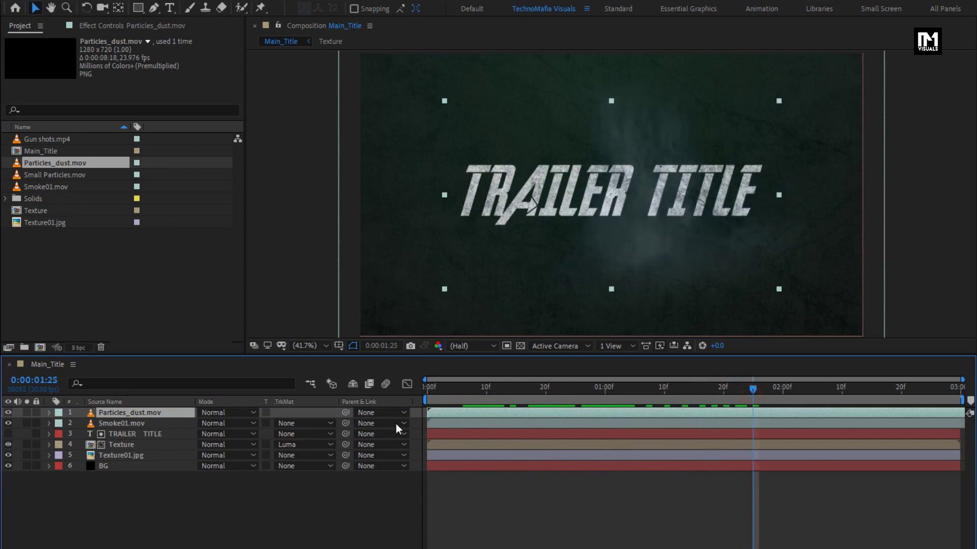
click(54, 174)
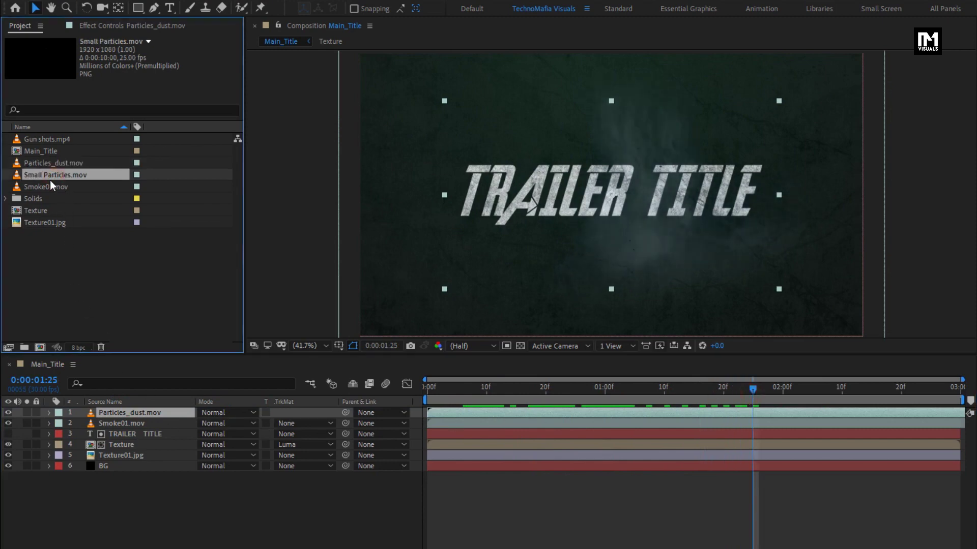
drag(45, 177, 174, 406)
drag(514, 379, 710, 380)
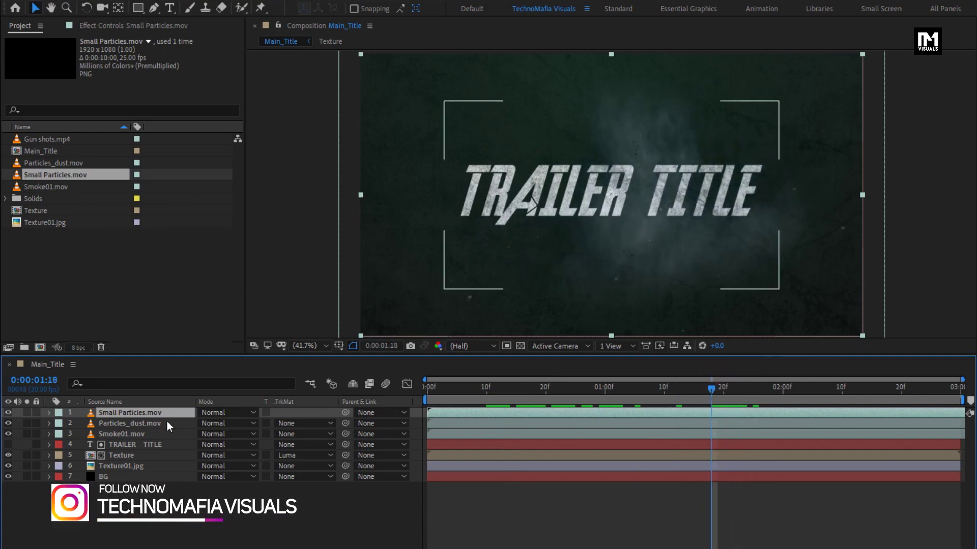
Shift the Particles_dust layer toward the left side of the frame.
click(136, 423)
drag(567, 258, 436, 277)
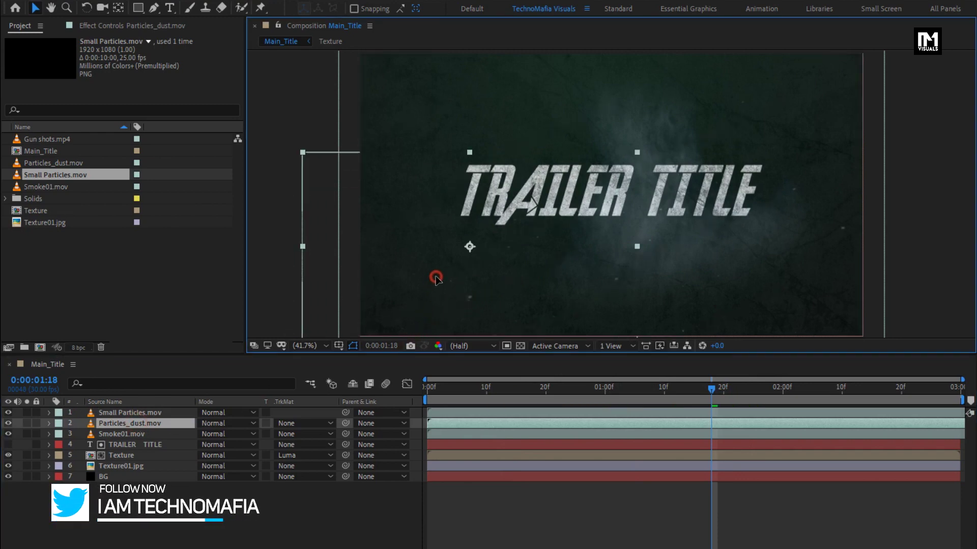
drag(587, 390, 840, 382)
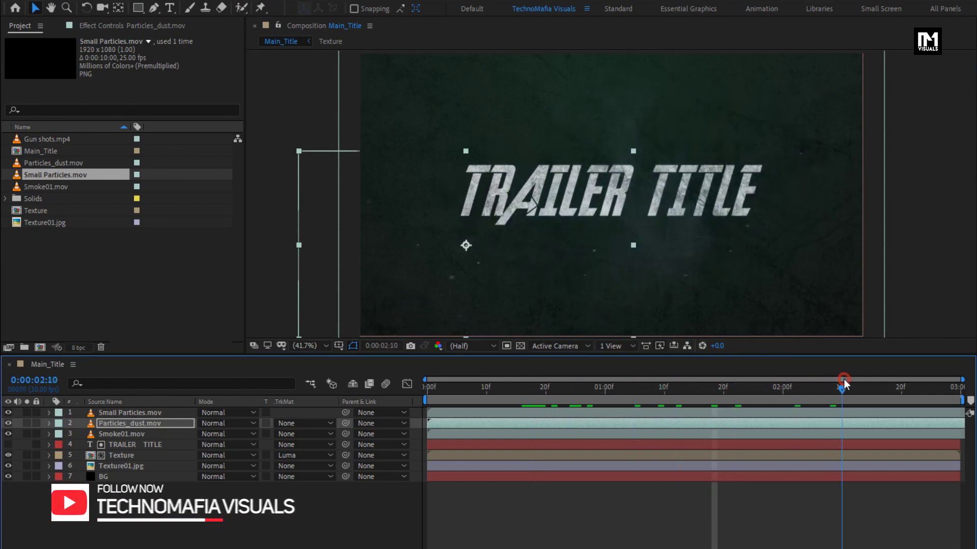
drag(465, 268, 443, 259)
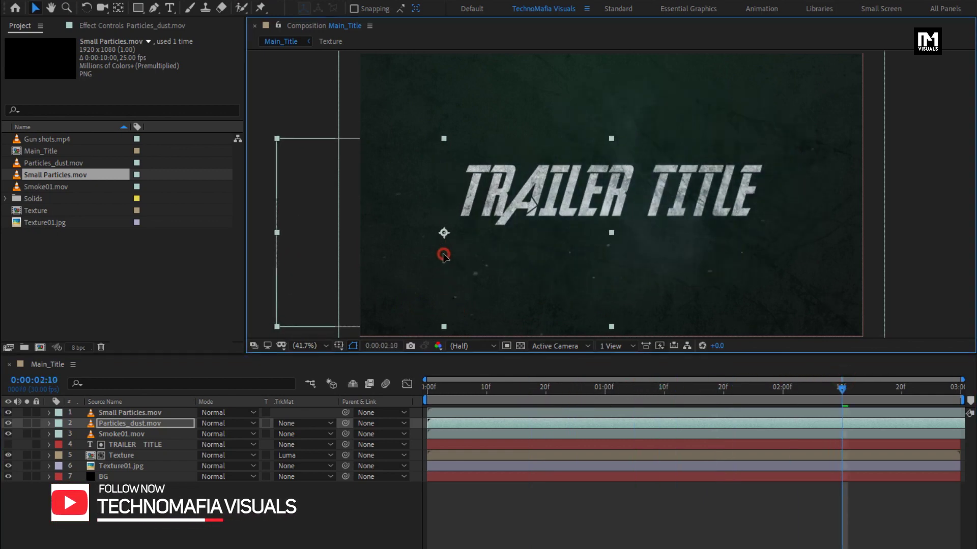
drag(479, 385, 654, 383)
Solo Particles_dust and center its burst horizontally near the start of the burst.
click(27, 423)
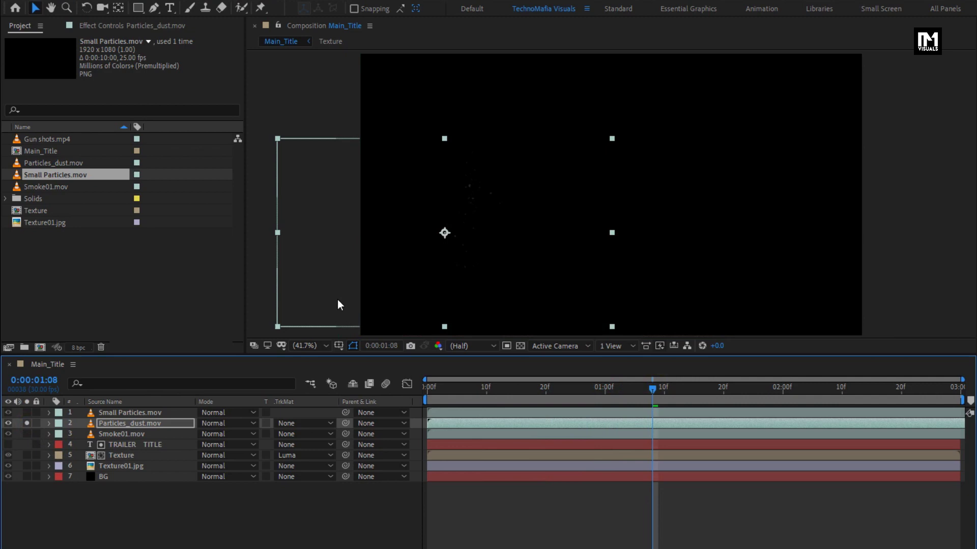
drag(443, 247, 533, 248)
drag(480, 384, 582, 390)
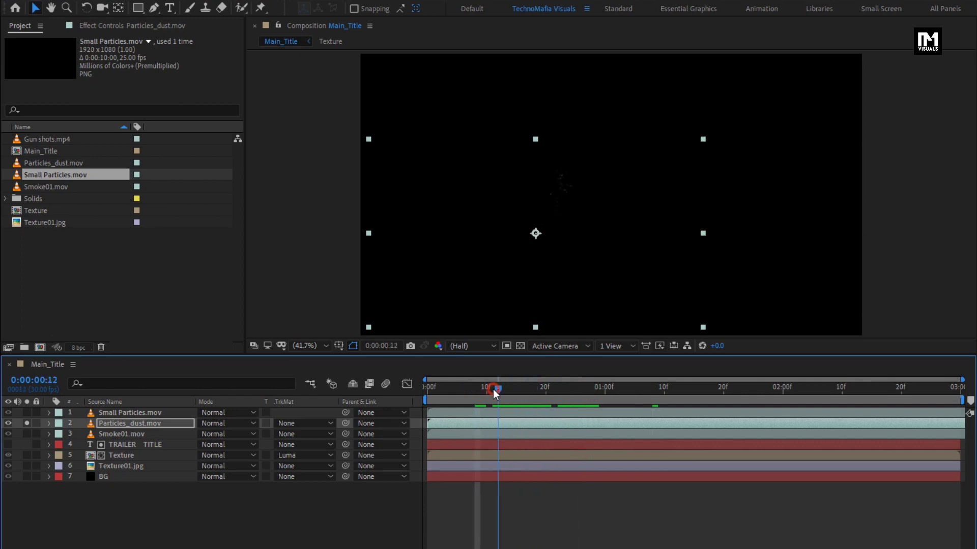
drag(493, 389, 492, 390)
Unsolo the layer and move the dust burst down-left beside the title's left letters.
click(27, 424)
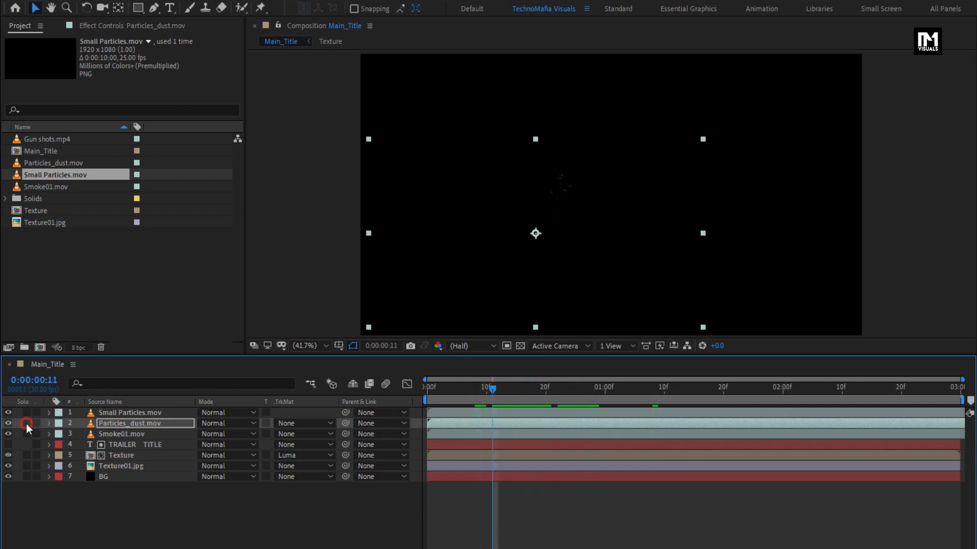
drag(555, 193, 478, 222)
drag(515, 393, 682, 390)
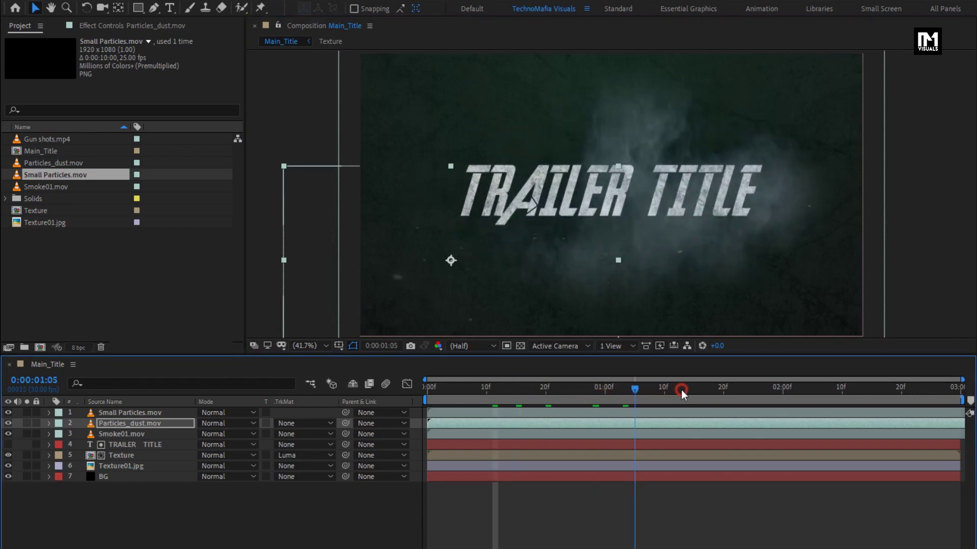
drag(471, 212, 505, 223)
Duplicate Particles_dust with Ctrl+D and place the copy below the title's right letters.
click(154, 425)
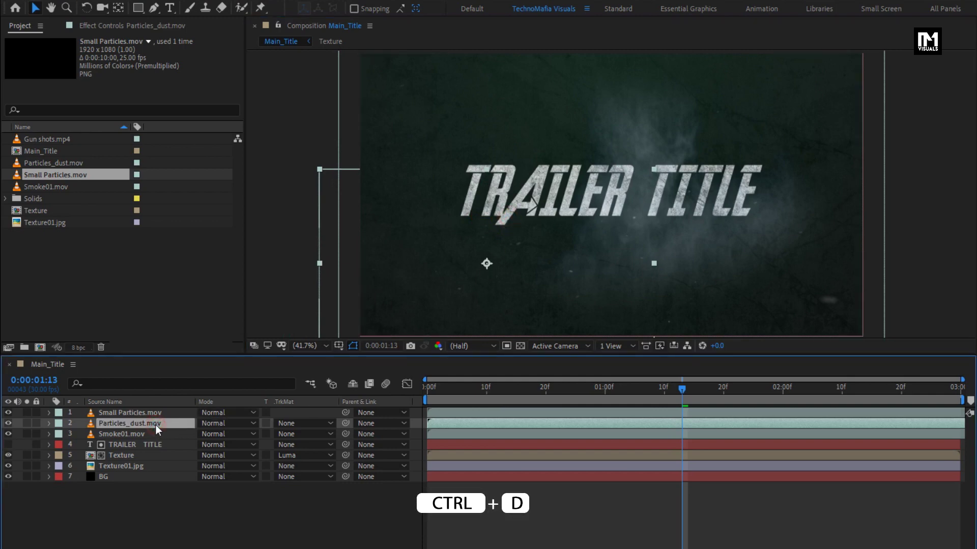
key(ctrl+d)
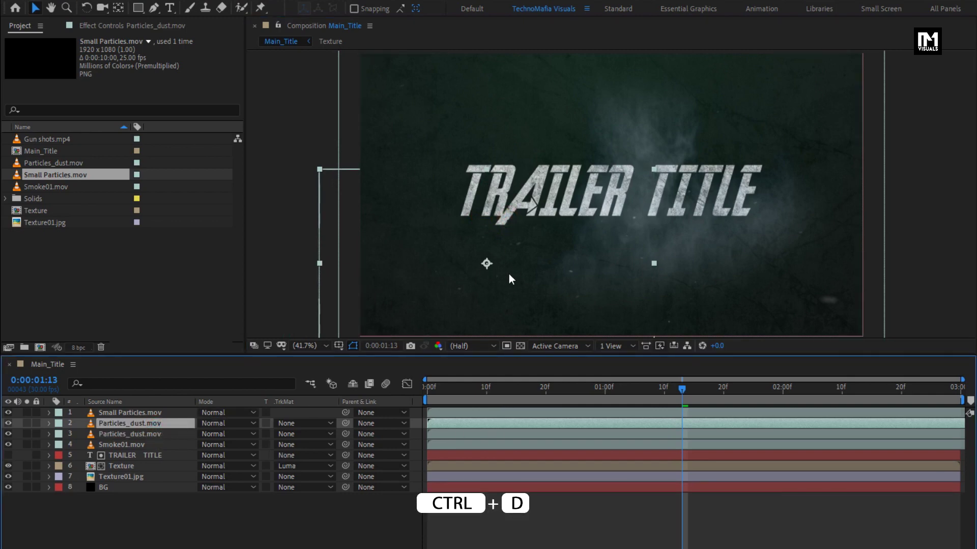
drag(506, 213, 735, 228)
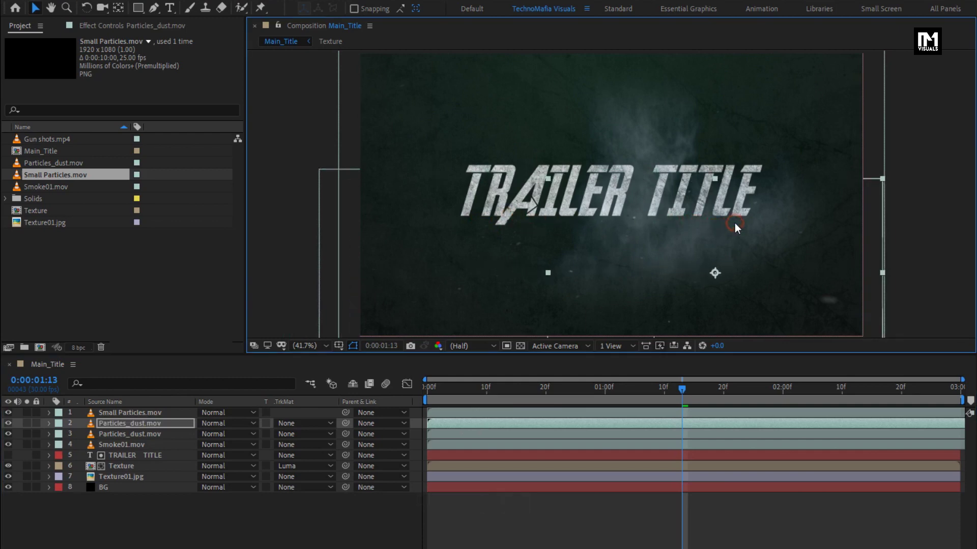
drag(460, 395, 792, 386)
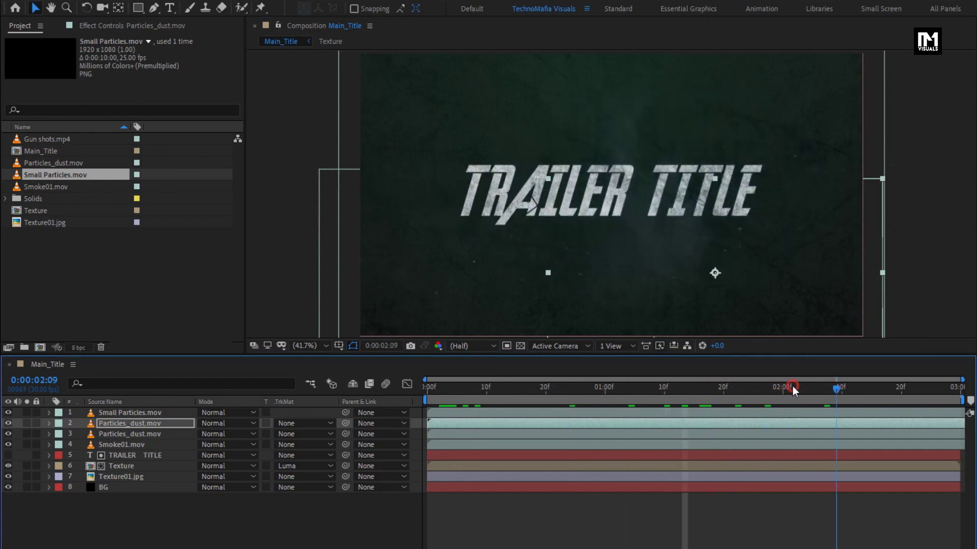
drag(647, 386, 646, 386)
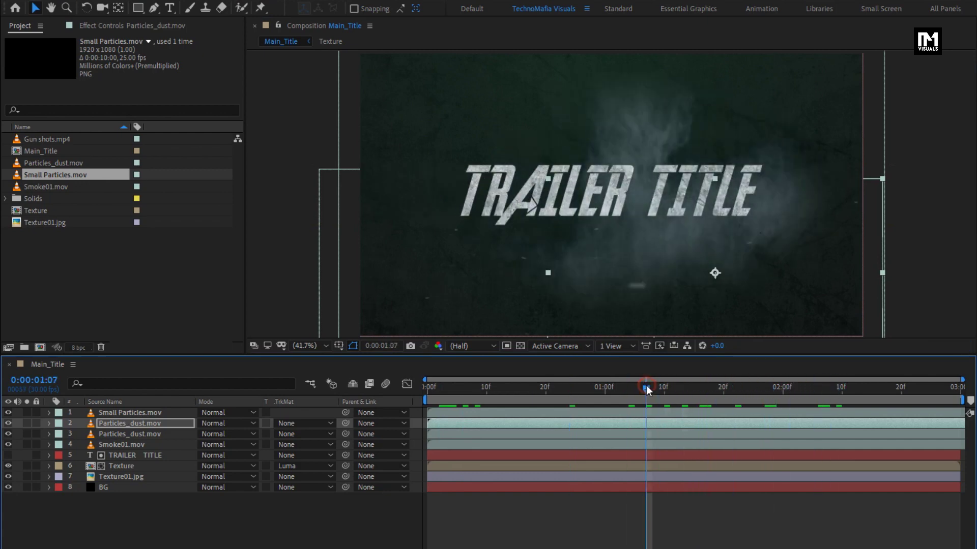
Add a new Adjustment Layer on top of Main_Title.
click(157, 514)
right_click(154, 521)
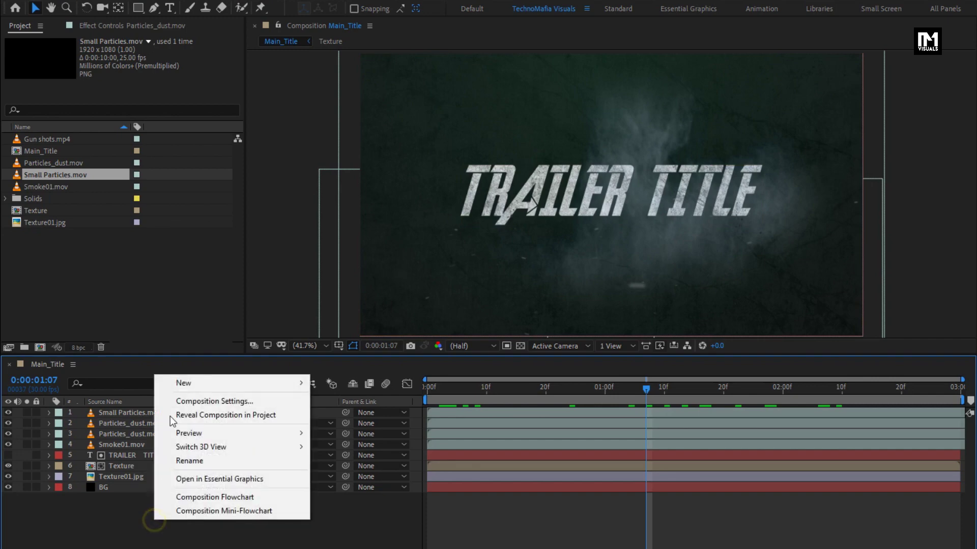
mouse_move(187, 382)
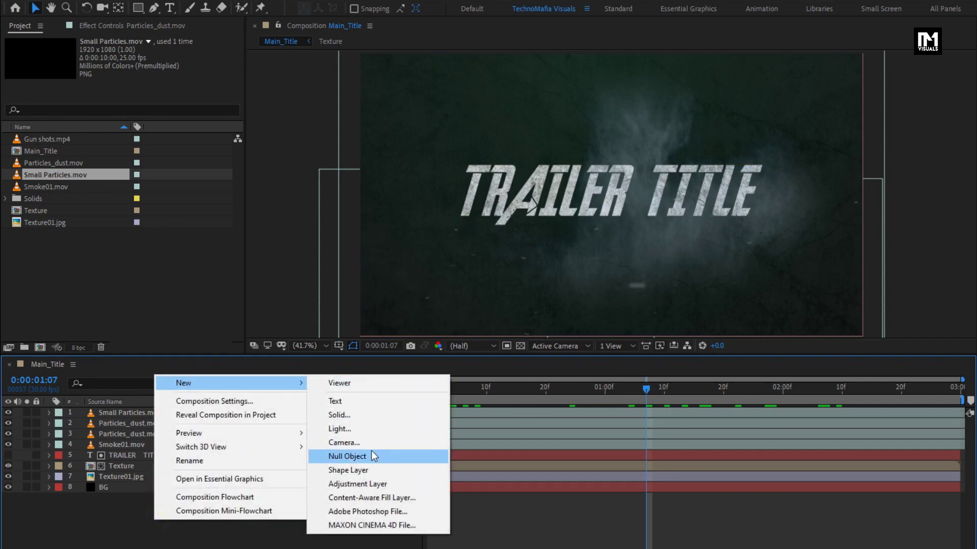
click(371, 478)
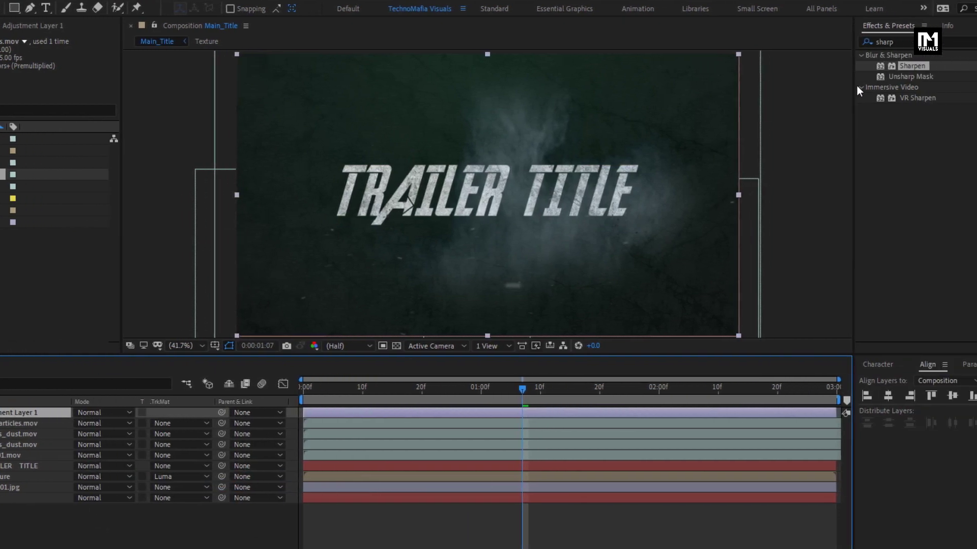
Apply the Transform effect, found by searching 'trans', to the adjustment layer.
click(947, 46)
text(trans)
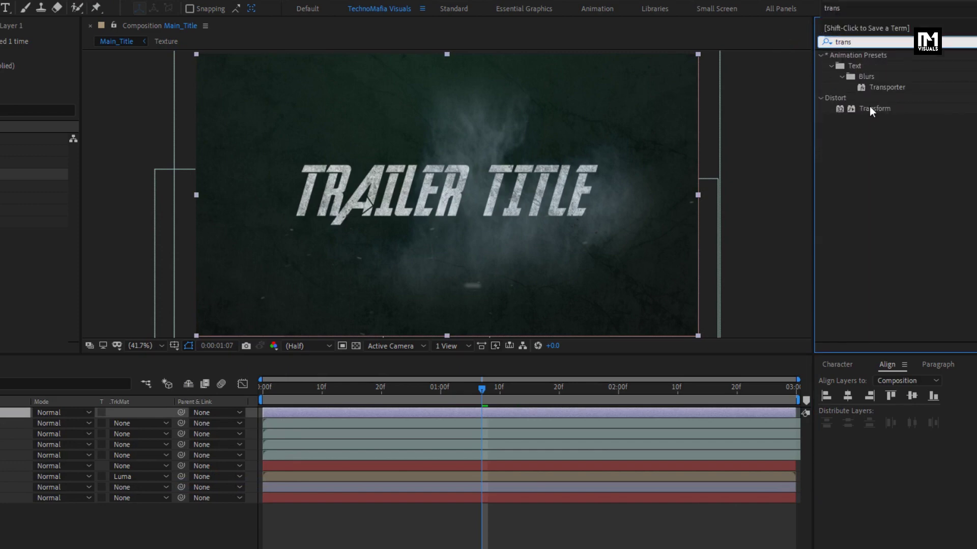
drag(872, 108, 489, 205)
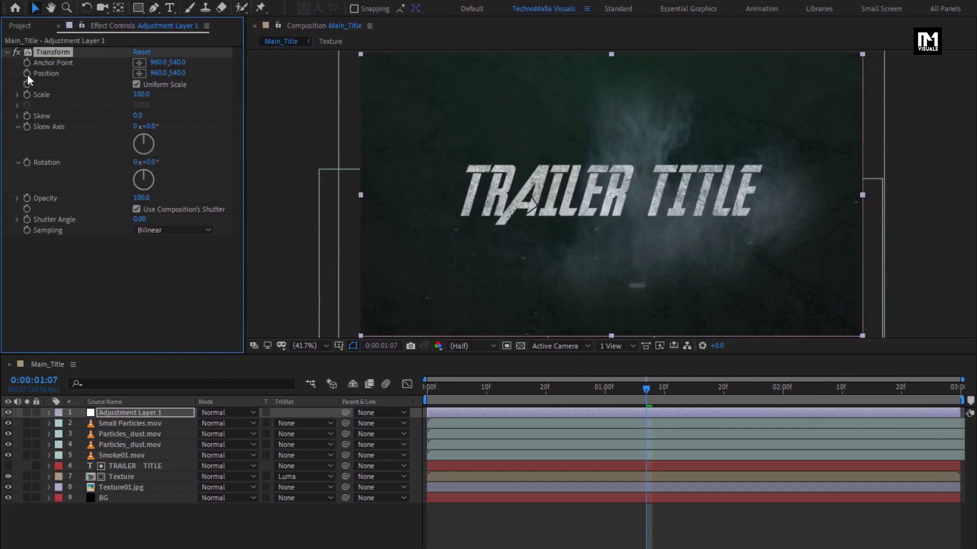
Give the Transform Position a wiggle(10,10) expression so it shakes.
key(alt)
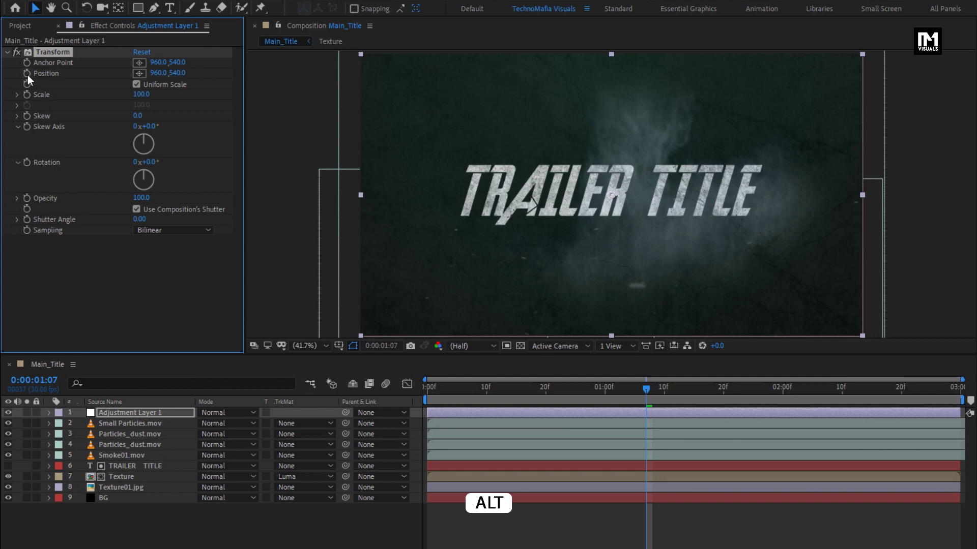
alt+click(27, 75)
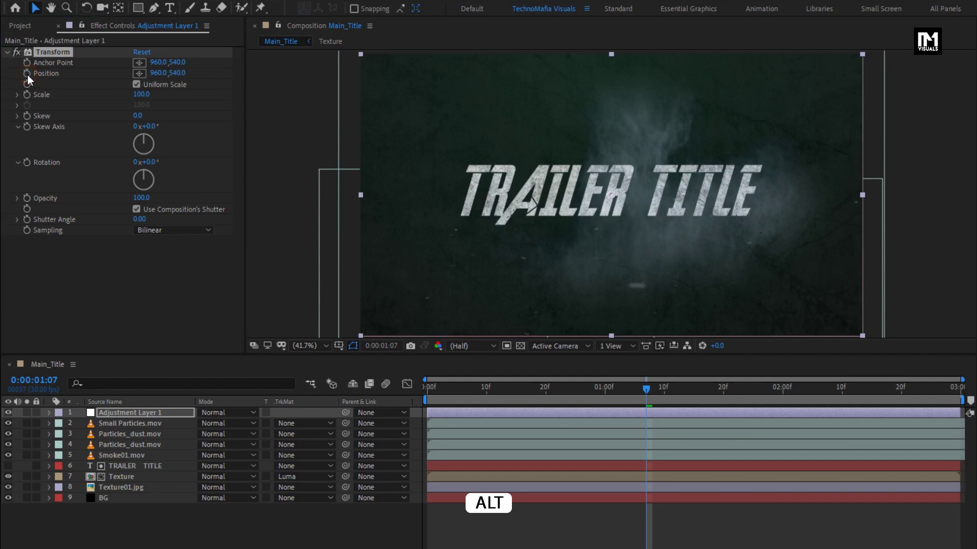
text(wiggle)
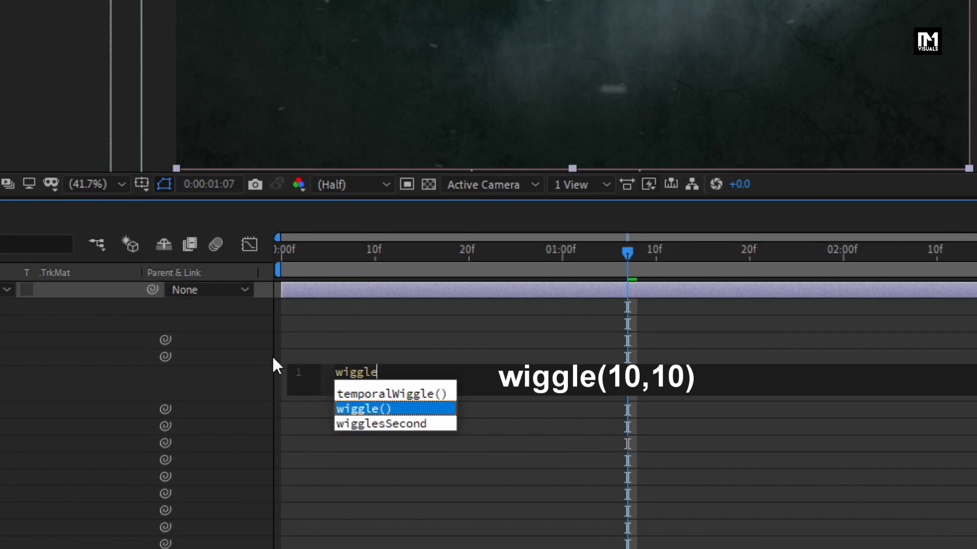
key(Return)
text(10,10)
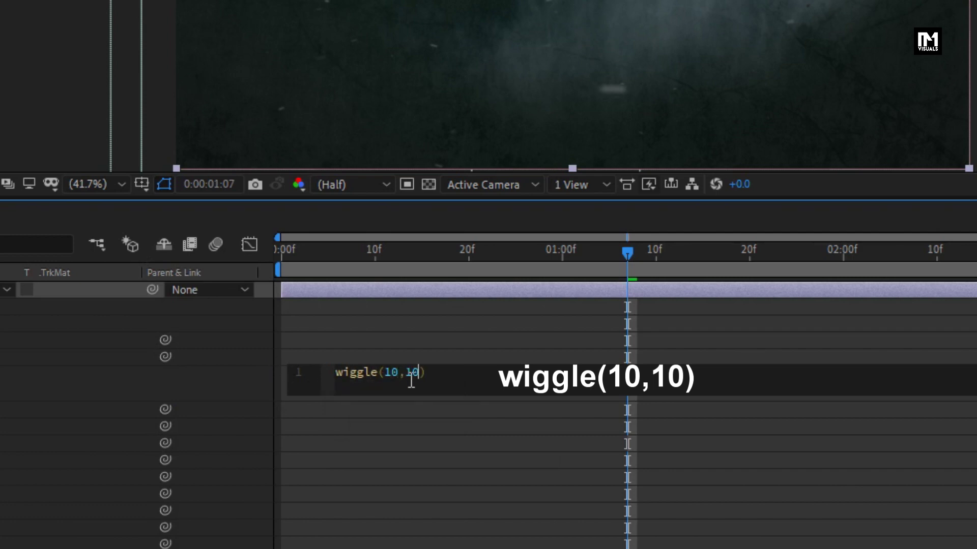
key(KP_Enter)
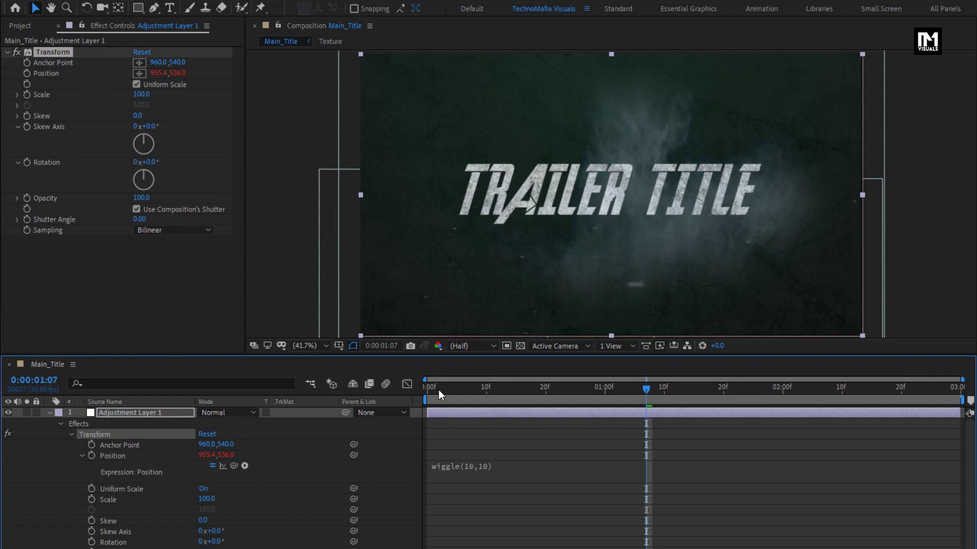
drag(299, 253, 538, 252)
drag(589, 389, 753, 392)
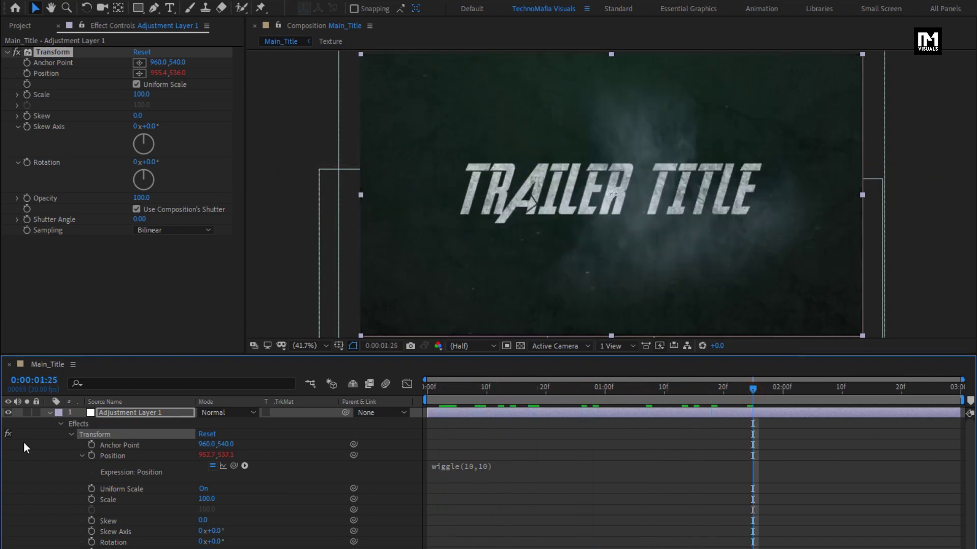
Trim the adjustment layer to end at 0:00:01:15 and play back to review the shake.
click(49, 413)
click(427, 391)
key(space)
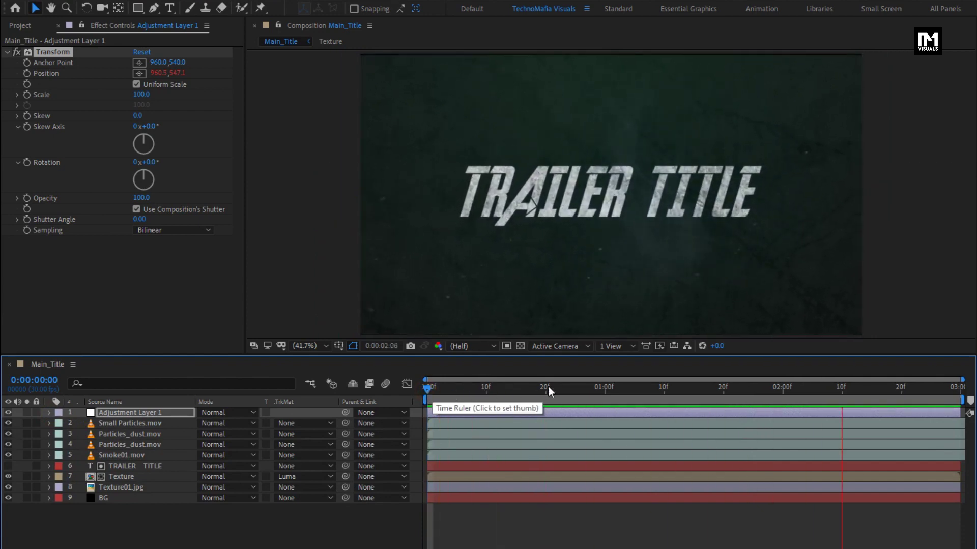
drag(570, 388, 693, 392)
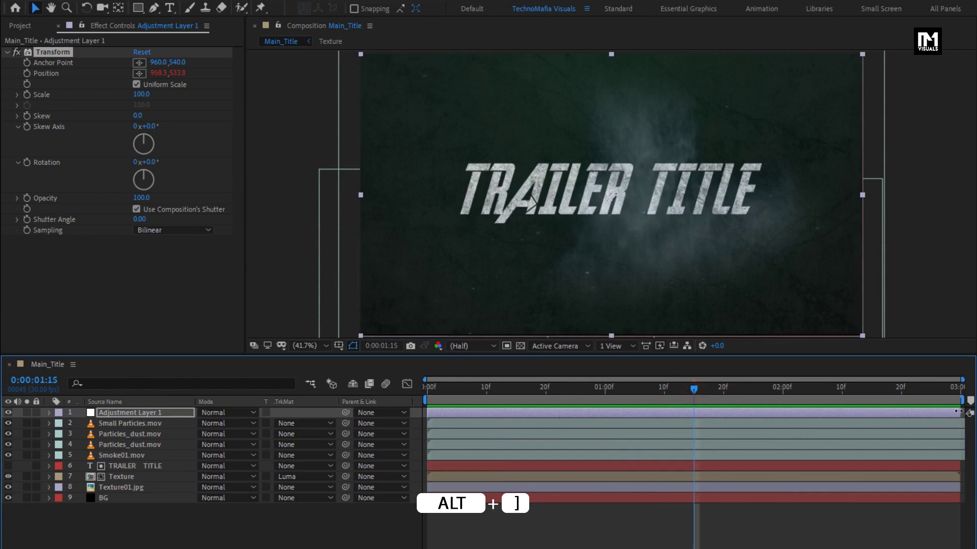
drag(959, 411, 695, 426)
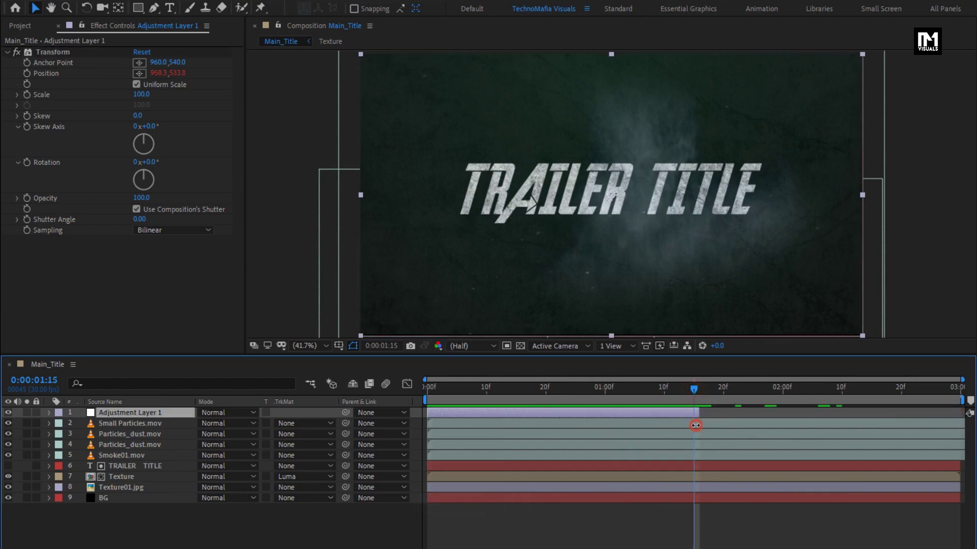
drag(484, 394, 491, 402)
key(space)
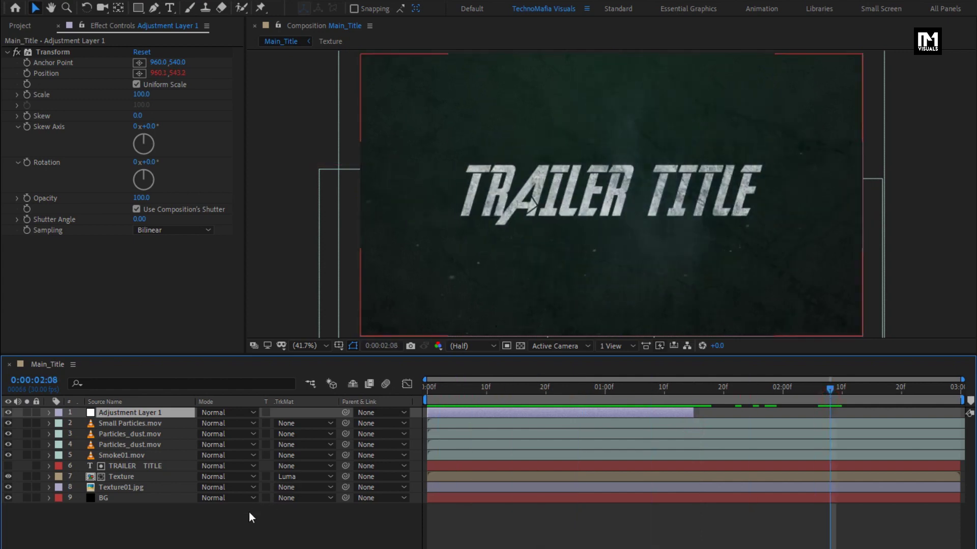
Add Camera 1 with default settings, dismissing the 2D layers warning.
right_click(180, 530)
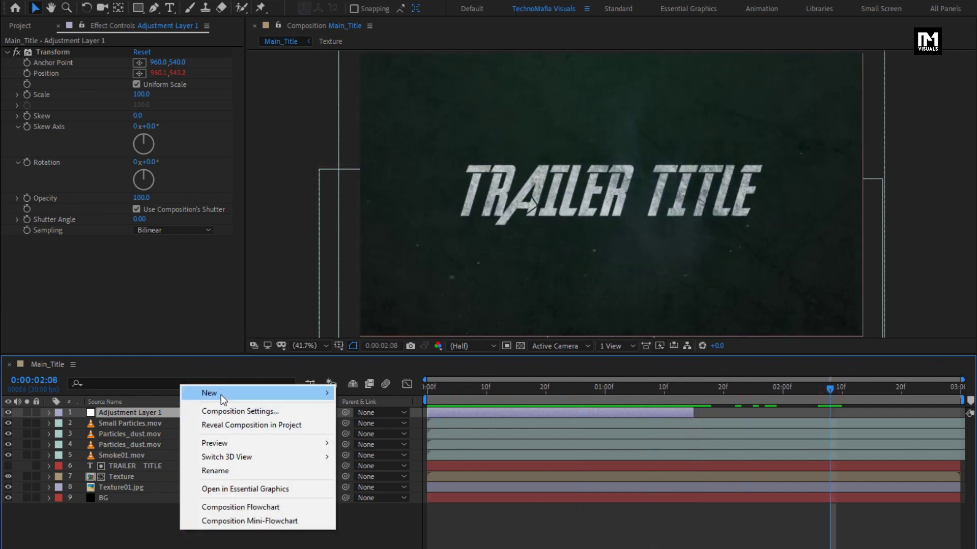
mouse_move(221, 395)
click(387, 451)
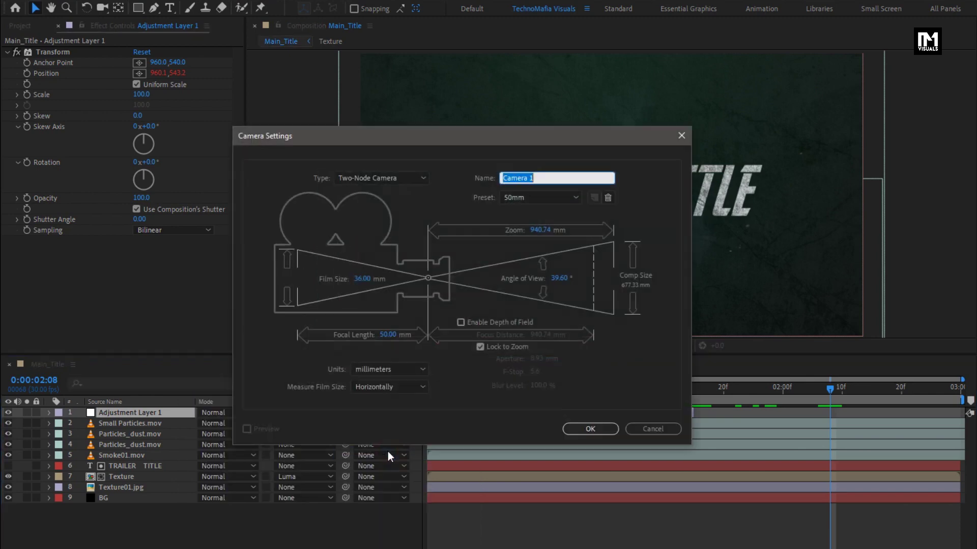
click(575, 428)
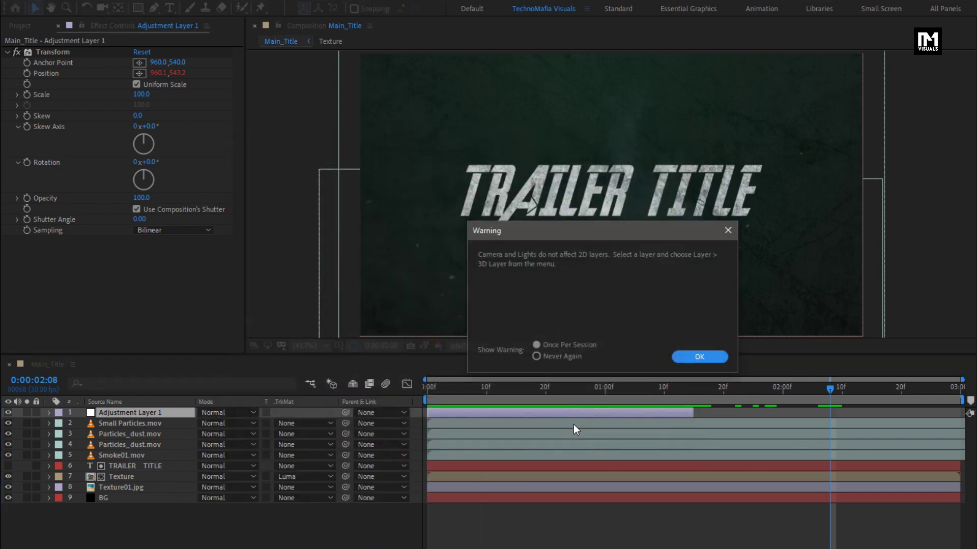
click(688, 358)
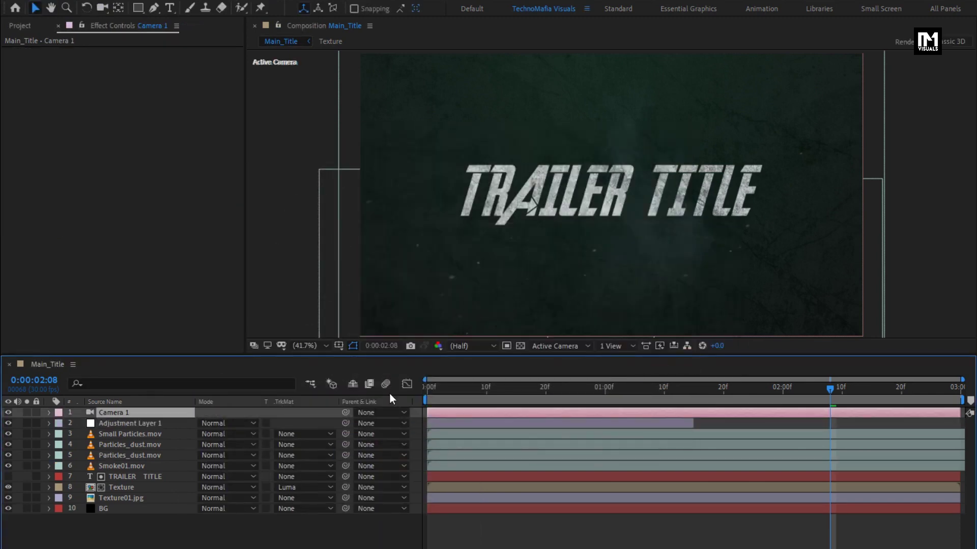
Switch the title, texture, smoke and particle layers to 3D.
click(282, 547)
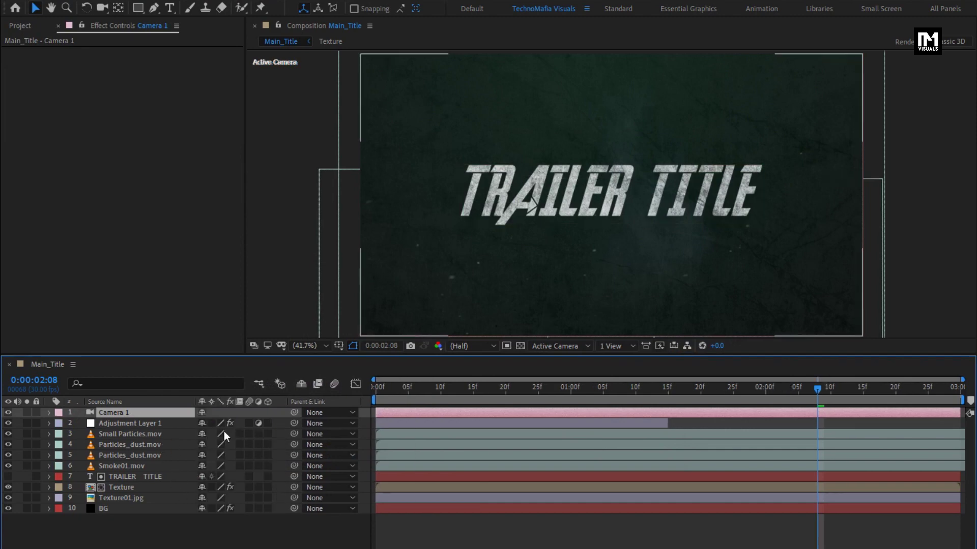
click(132, 500)
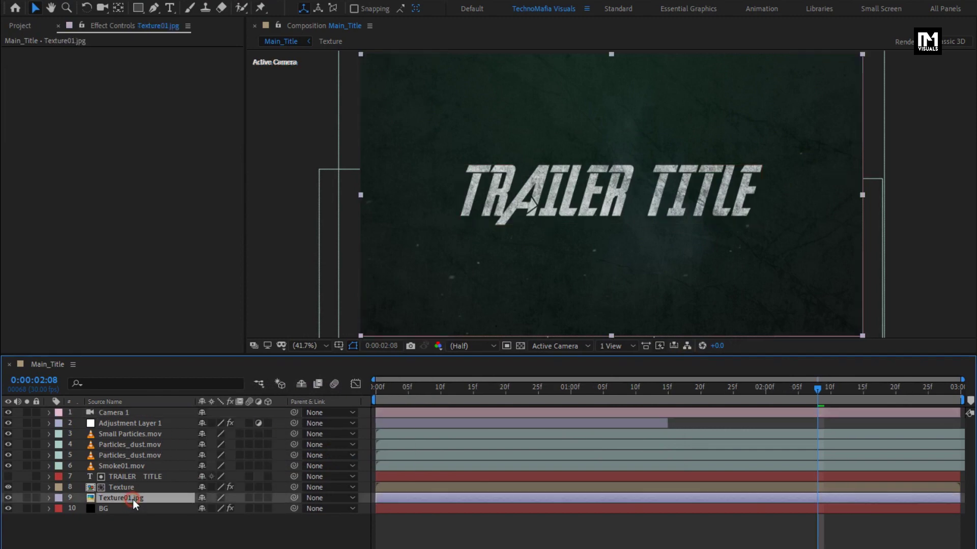
click(268, 488)
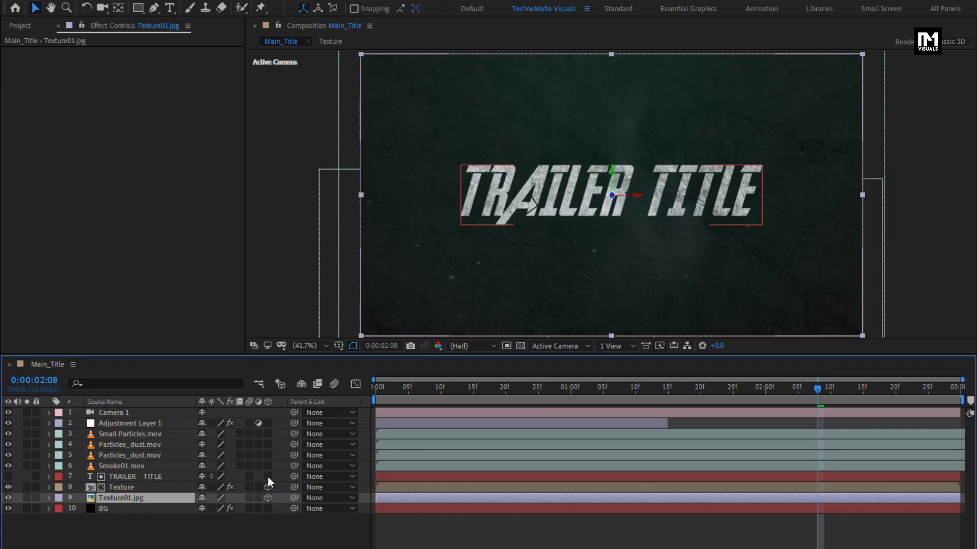
click(268, 498)
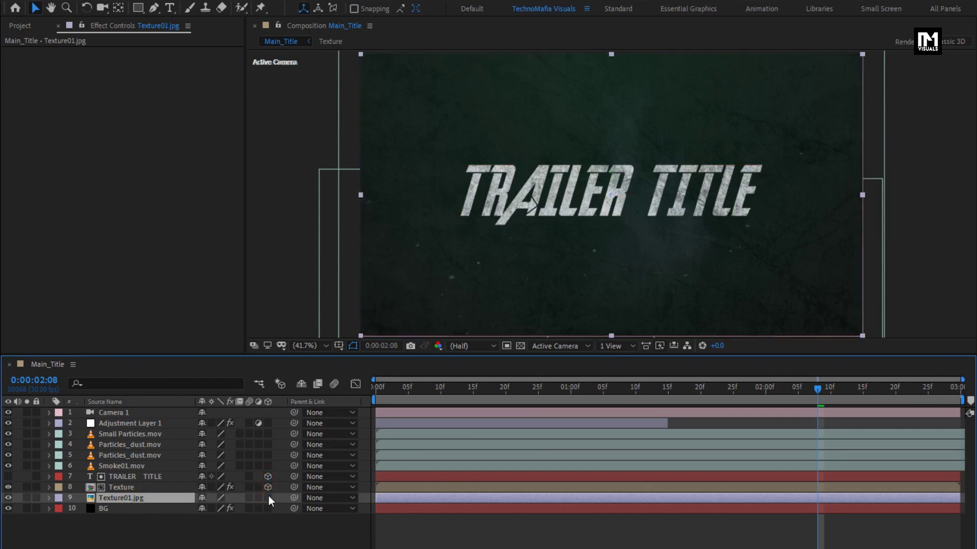
drag(269, 466, 267, 435)
Add a 3D Null 1 and make it the parent of Camera 1.
right_click(206, 529)
mouse_move(235, 425)
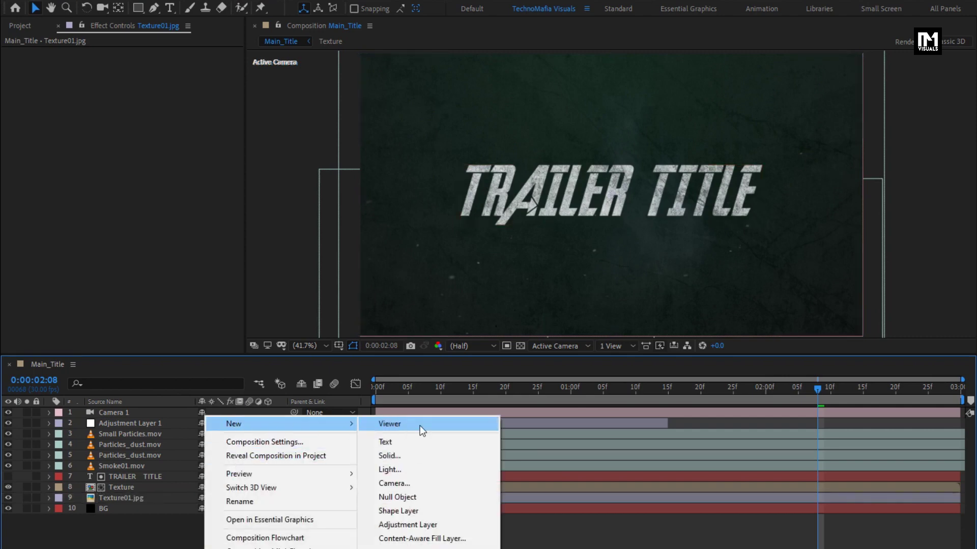
click(411, 496)
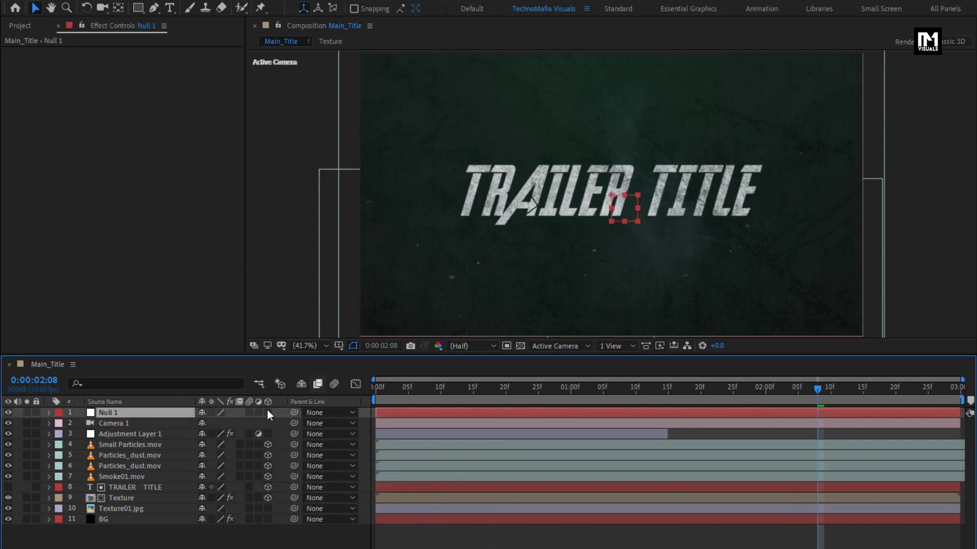
click(267, 413)
click(119, 423)
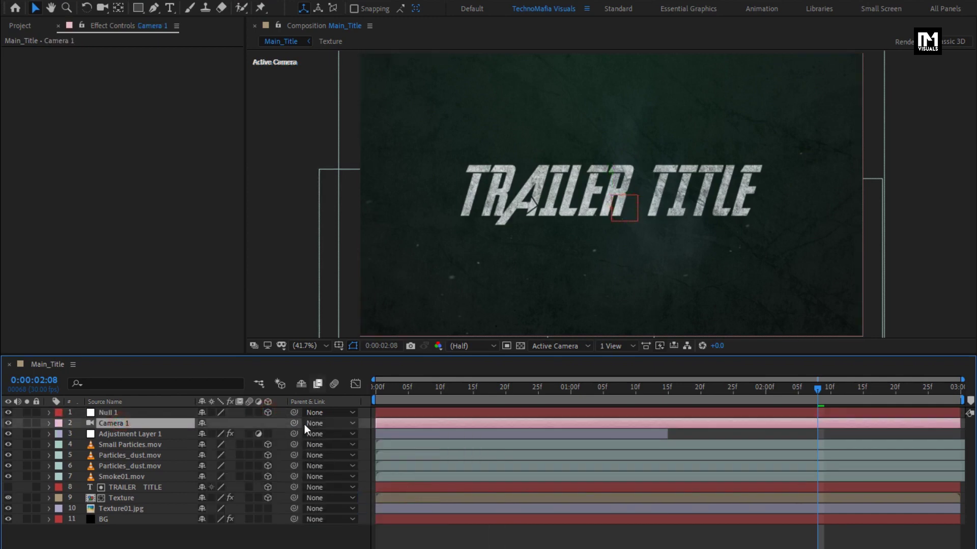
click(328, 423)
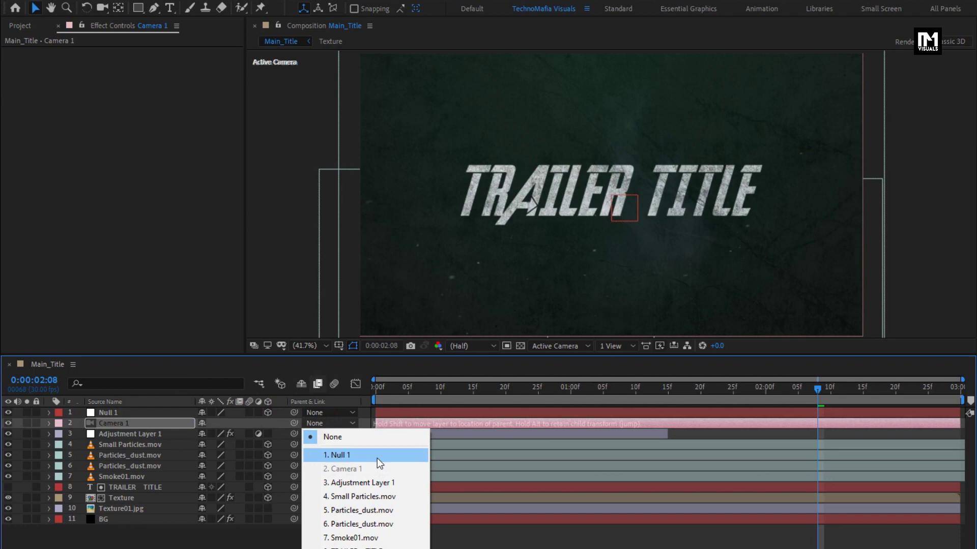
click(378, 459)
Keyframe Null 1's Position at frame 10, then set Z to 2696 at frame 0.
key(p)
click(120, 414)
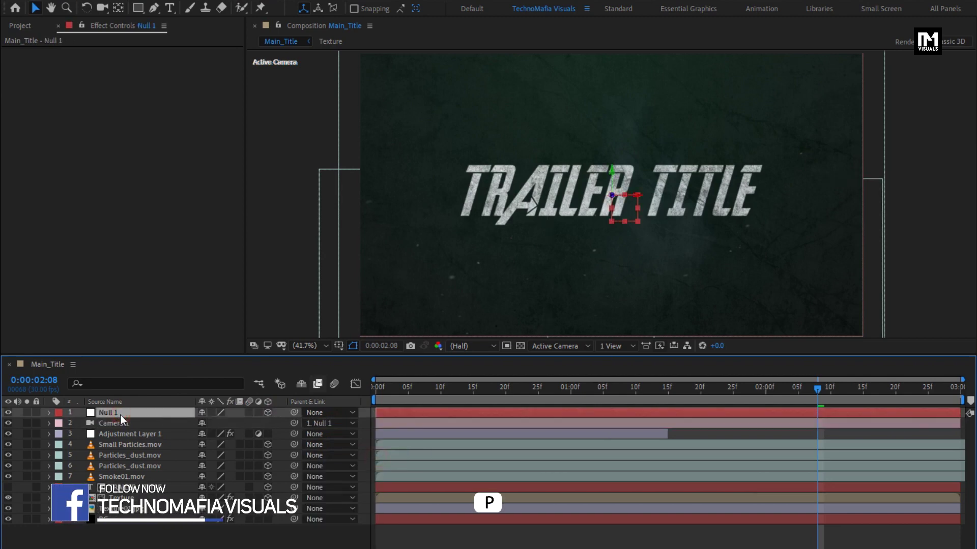
key(p)
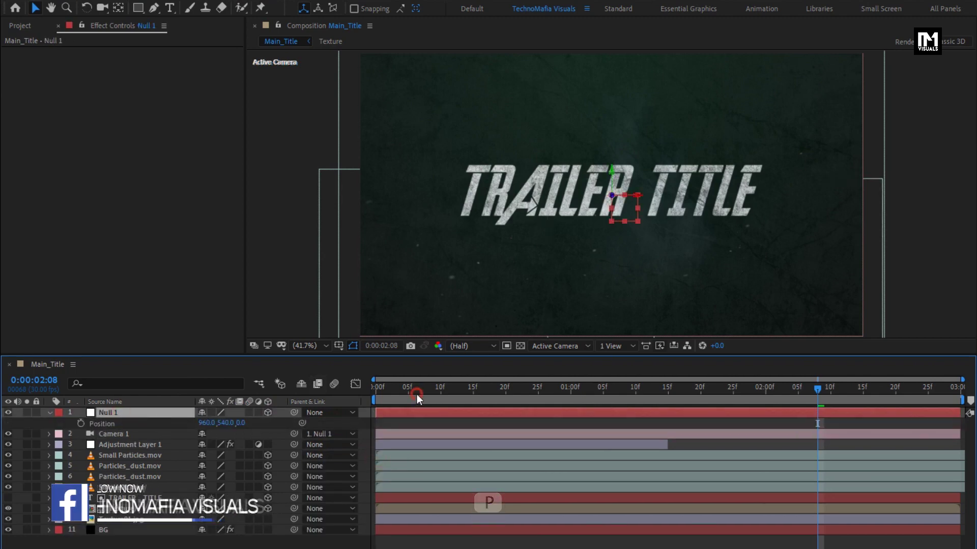
click(437, 394)
drag(438, 394, 441, 395)
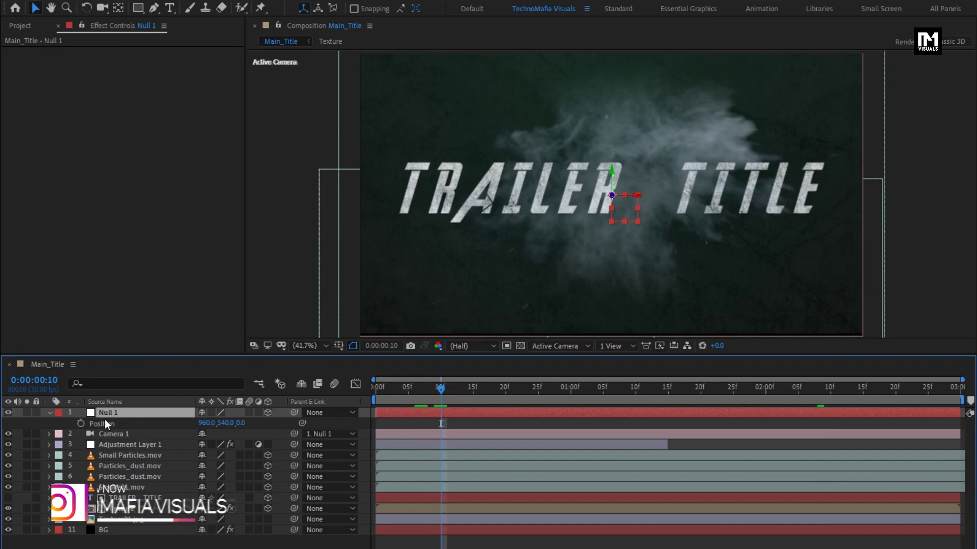
click(81, 425)
key(Home)
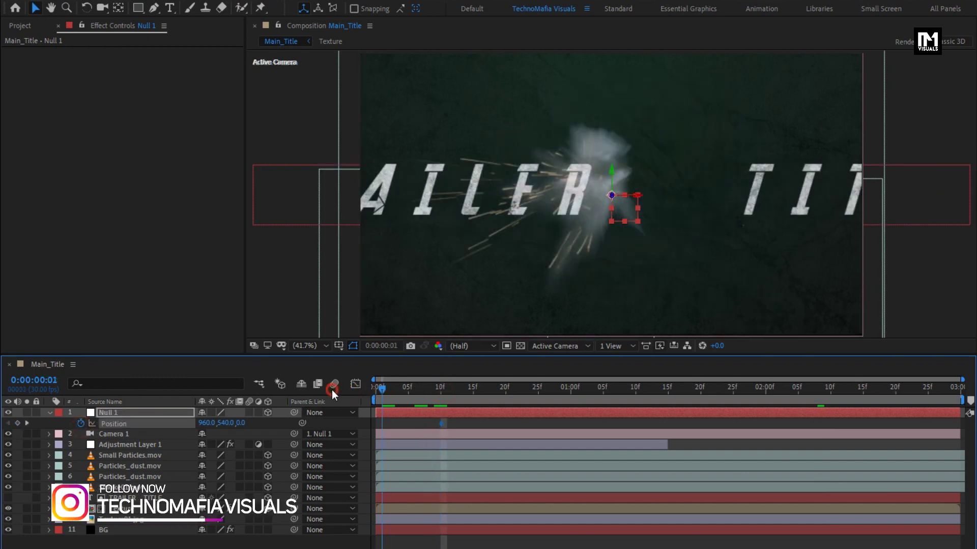
drag(239, 422, 351, 434)
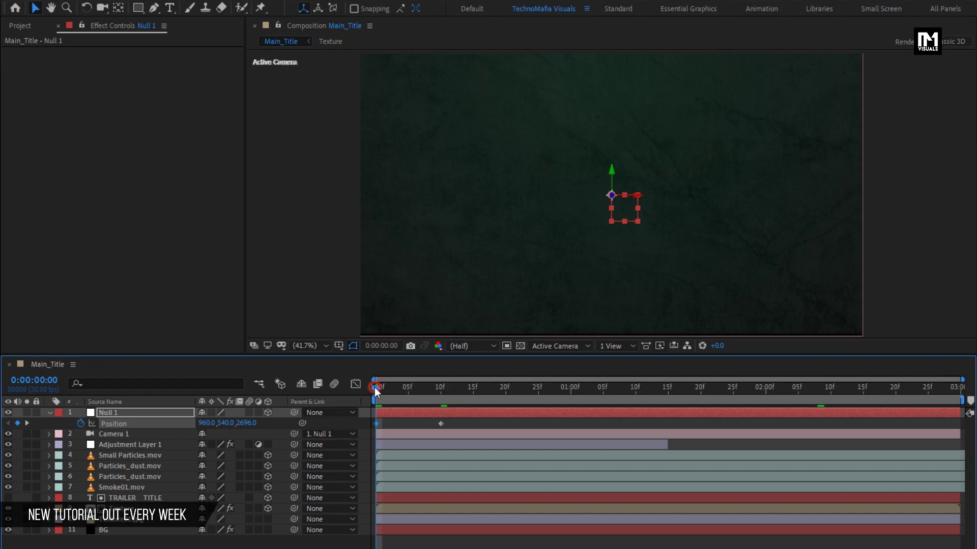
Apply Easy Ease to both Null 1 Position keyframes.
drag(375, 387, 436, 392)
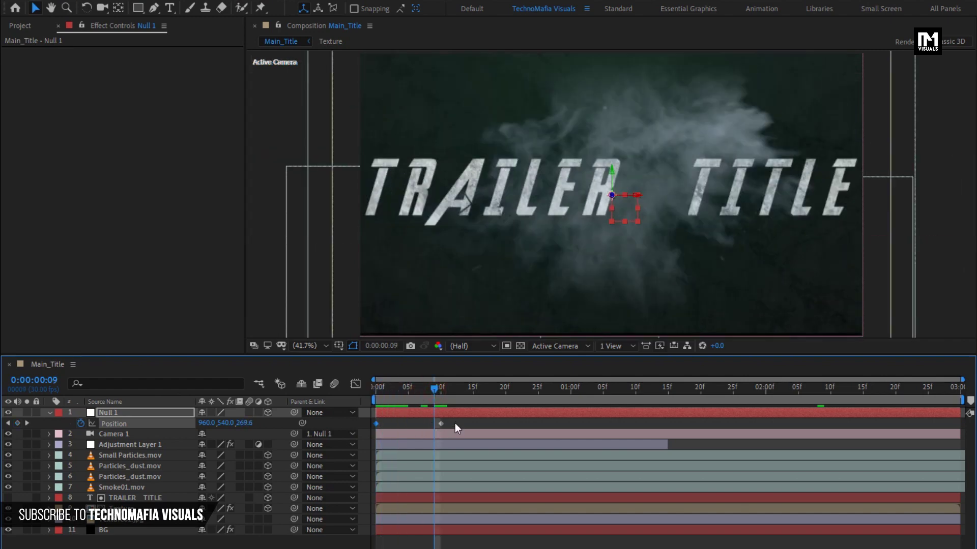
drag(386, 432, 374, 432)
right_click(375, 424)
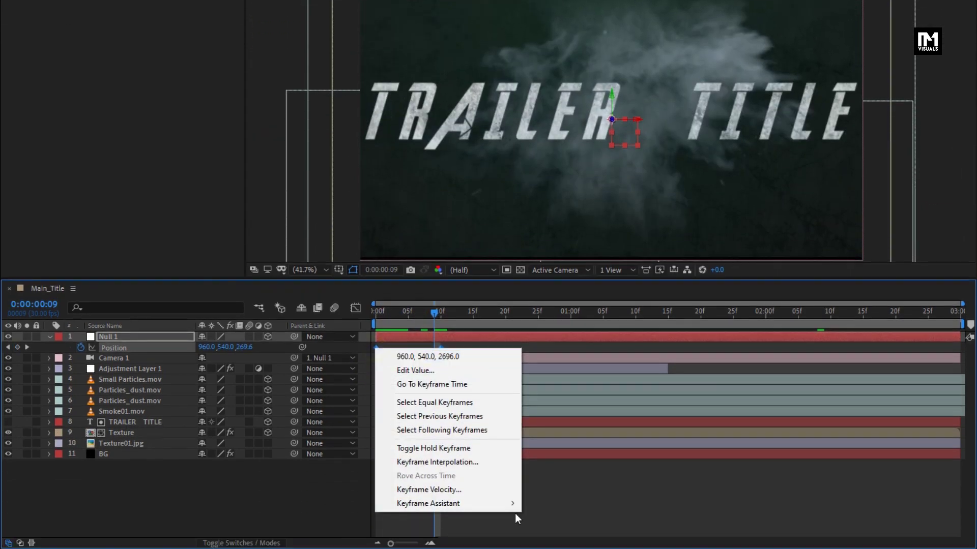
mouse_move(505, 505)
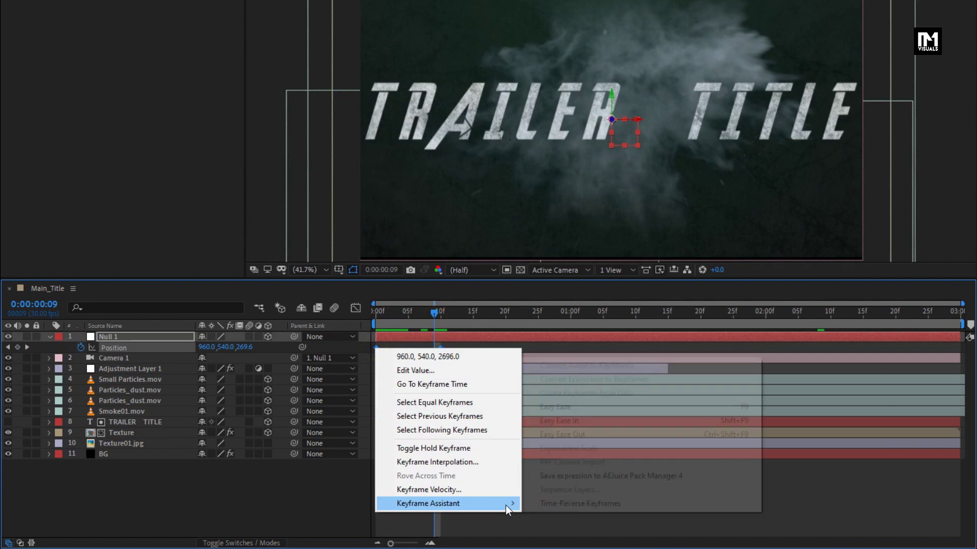
click(545, 407)
Reshape the Position speed curve in the Graph Editor so the push starts fast and settles slowly.
click(357, 311)
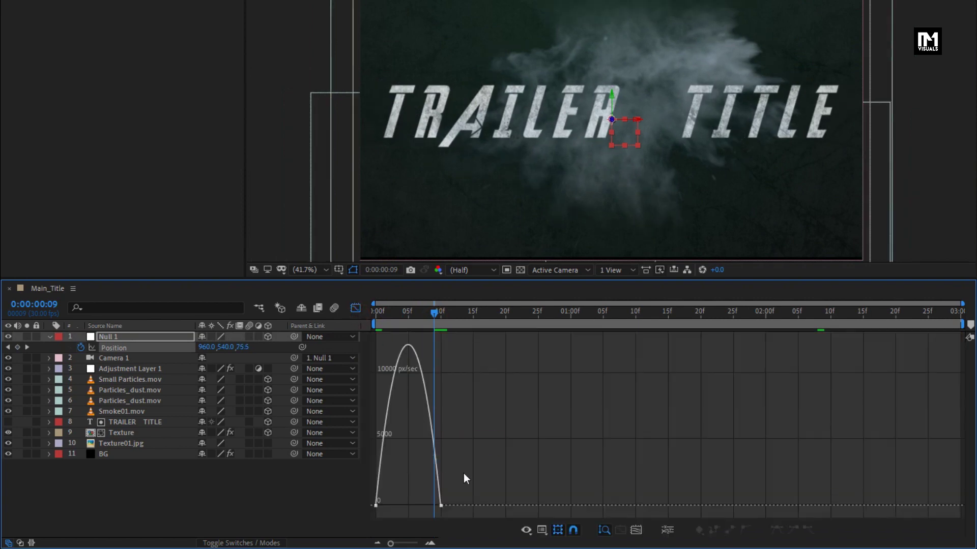
drag(463, 472, 371, 508)
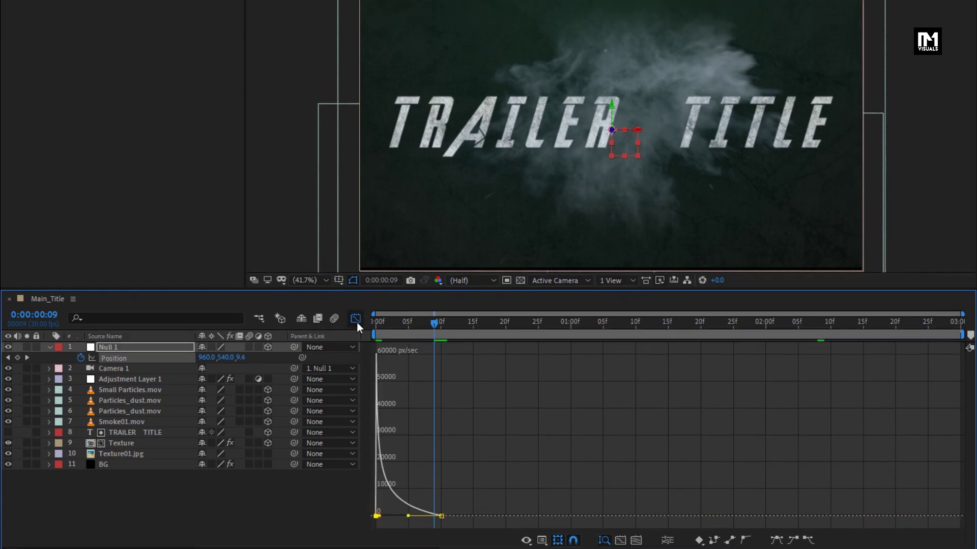
click(355, 308)
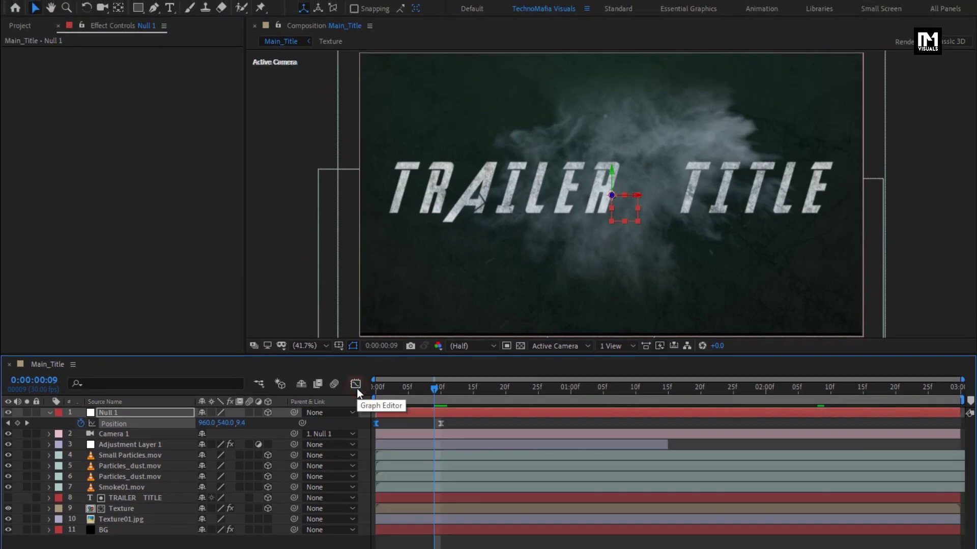
click(378, 388)
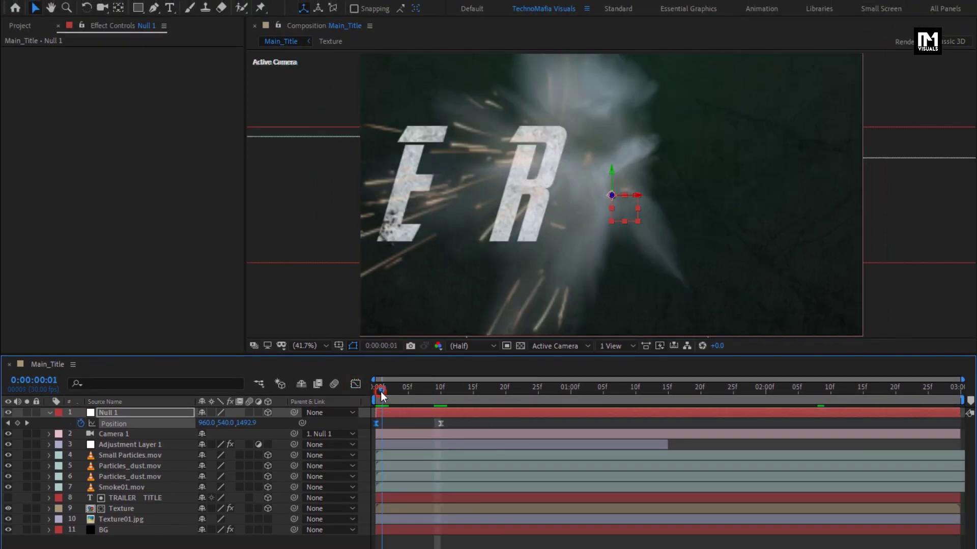
click(407, 388)
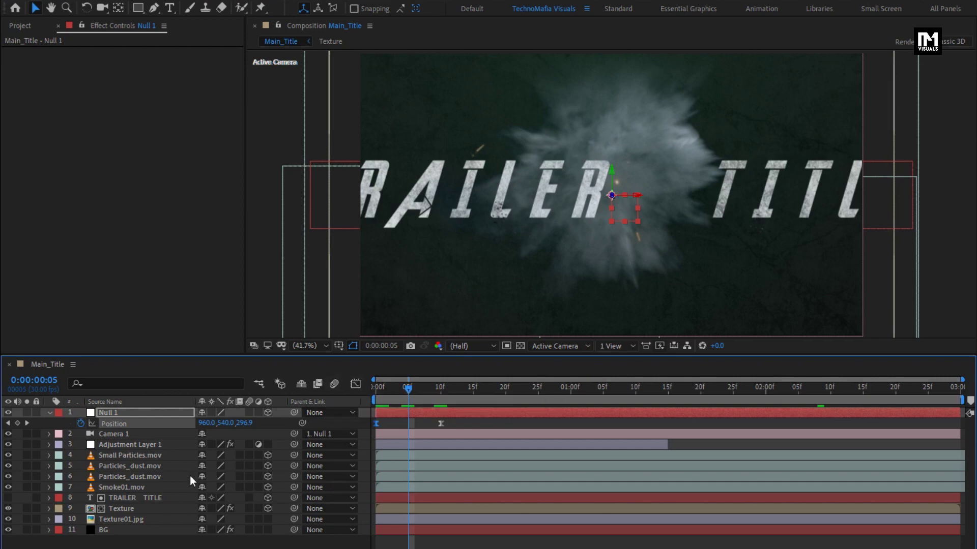
Enable motion blur on the Texture and TRAILER TITLE layers and preview the blurred title.
click(129, 508)
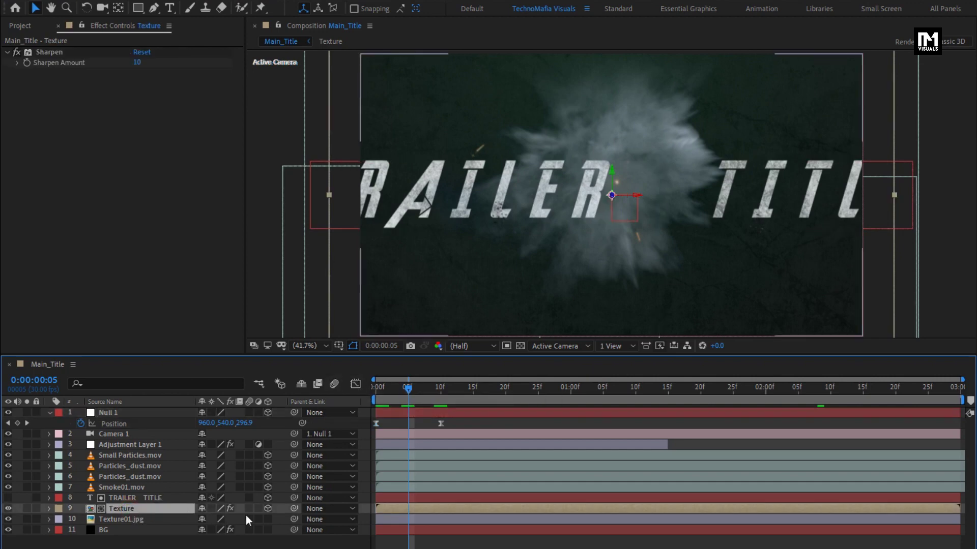
drag(248, 508, 250, 500)
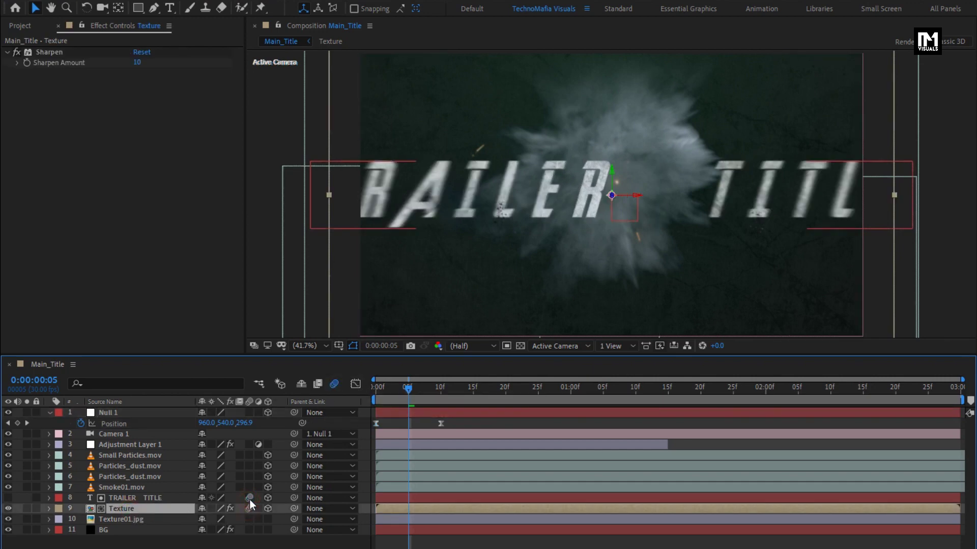
drag(401, 389, 688, 387)
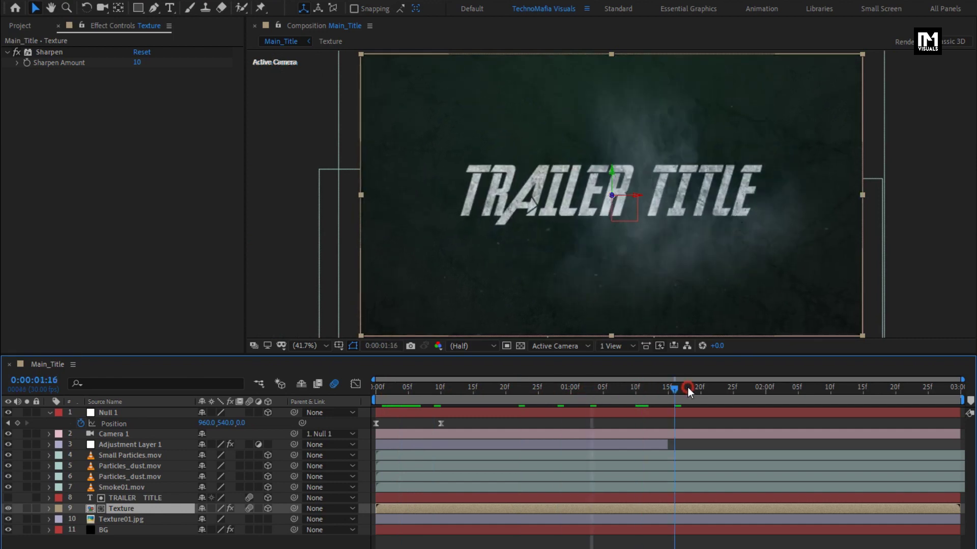
click(49, 413)
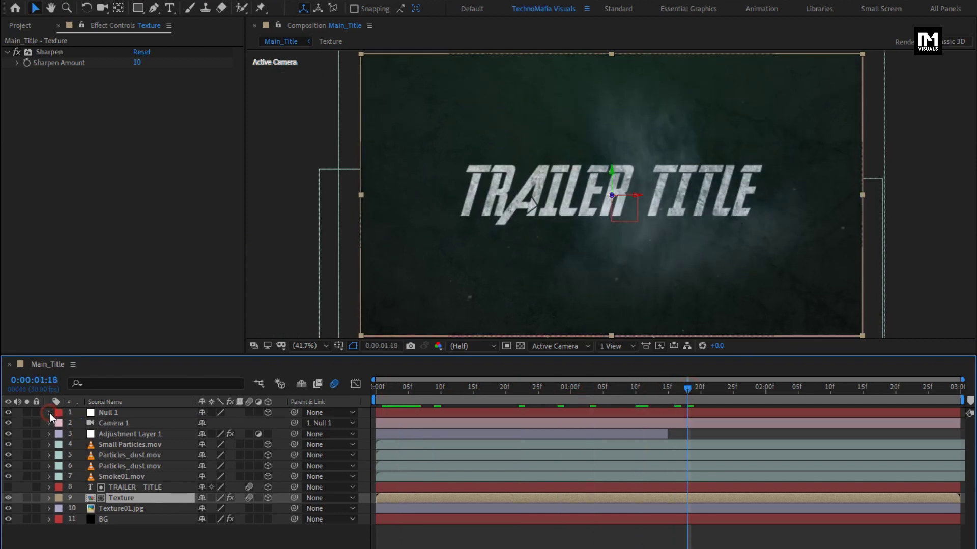
Add Gun shots.mp4 from the Project panel to the Main_Title composition.
click(21, 26)
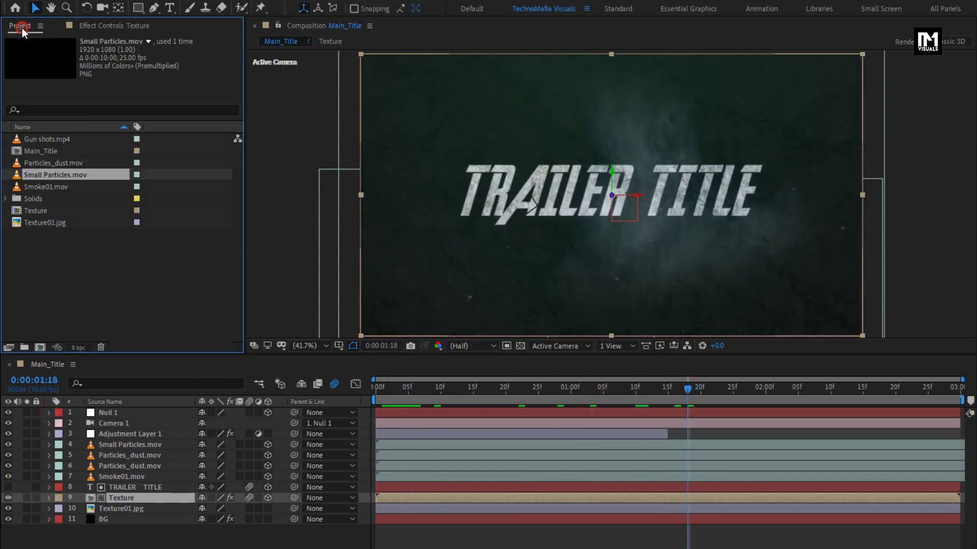
click(40, 140)
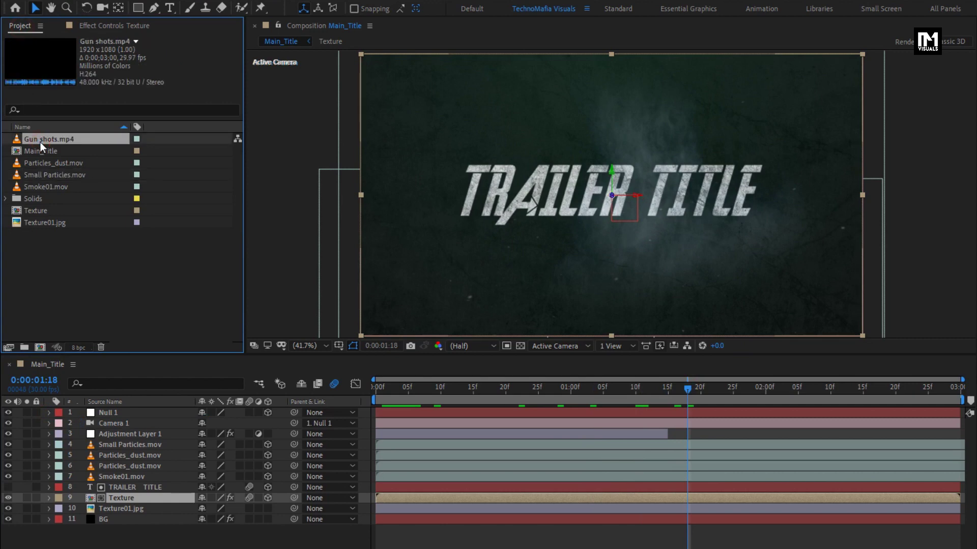
drag(40, 142, 590, 197)
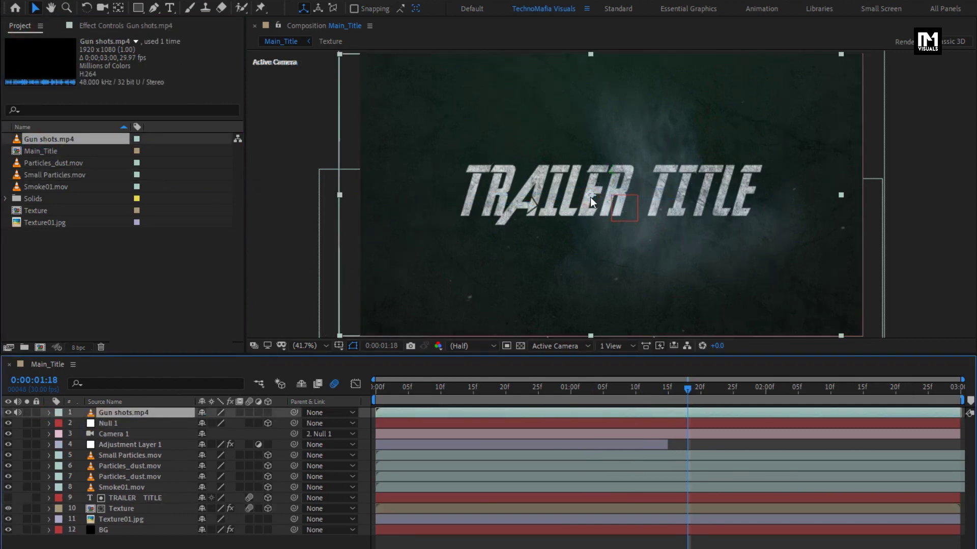
drag(524, 395, 609, 396)
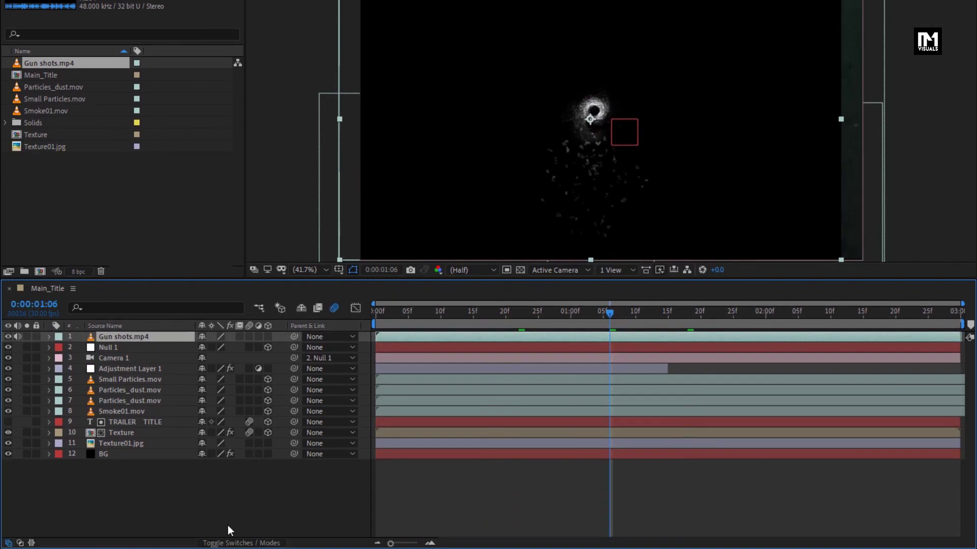
Set Gun shots.mp4 to Add mode, put the bullet hole under TRAILER, start it about 7 frames later.
click(225, 541)
click(214, 337)
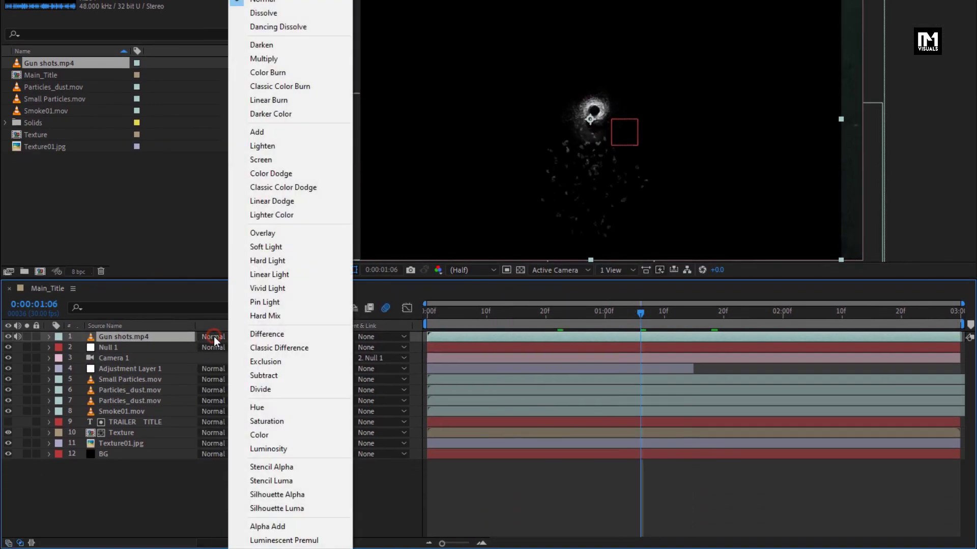
click(254, 133)
drag(584, 251, 625, 278)
drag(545, 285, 533, 280)
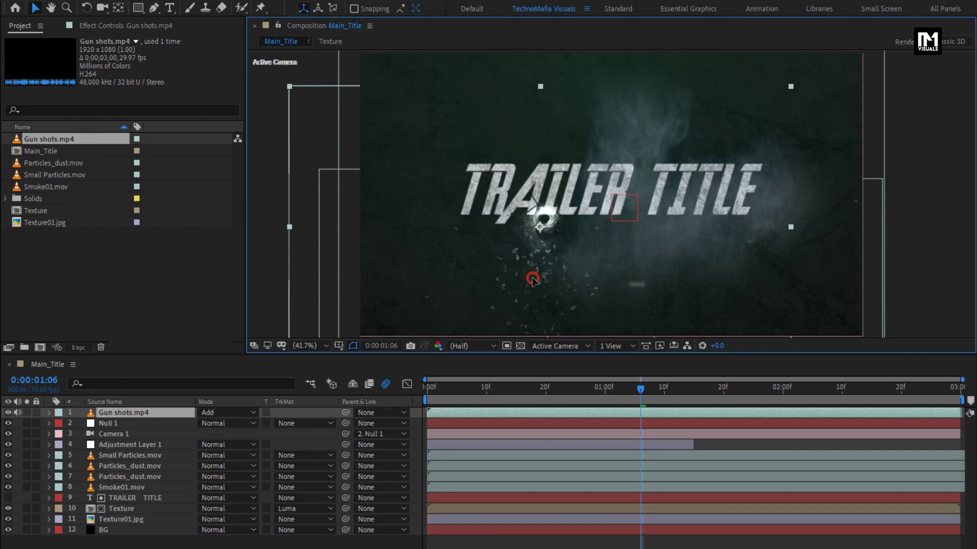
click(753, 386)
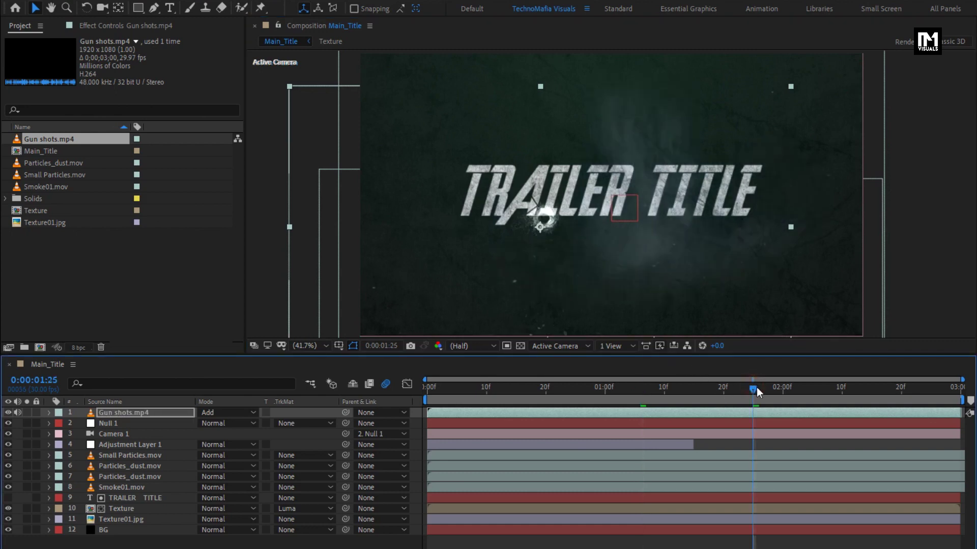
drag(477, 416, 521, 411)
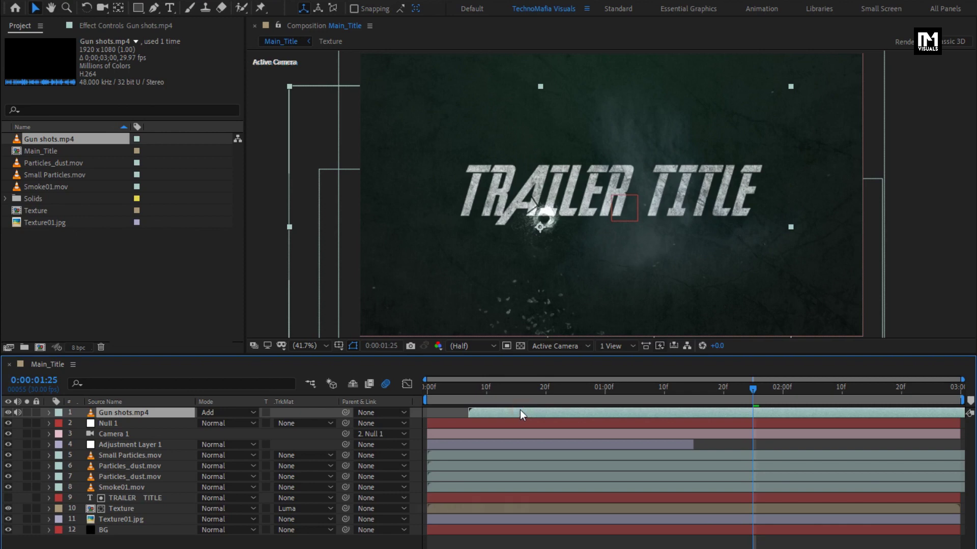
Duplicate the gunshot layer, move the new bullet hole near TITLE and delay its start.
key(ctrl+d)
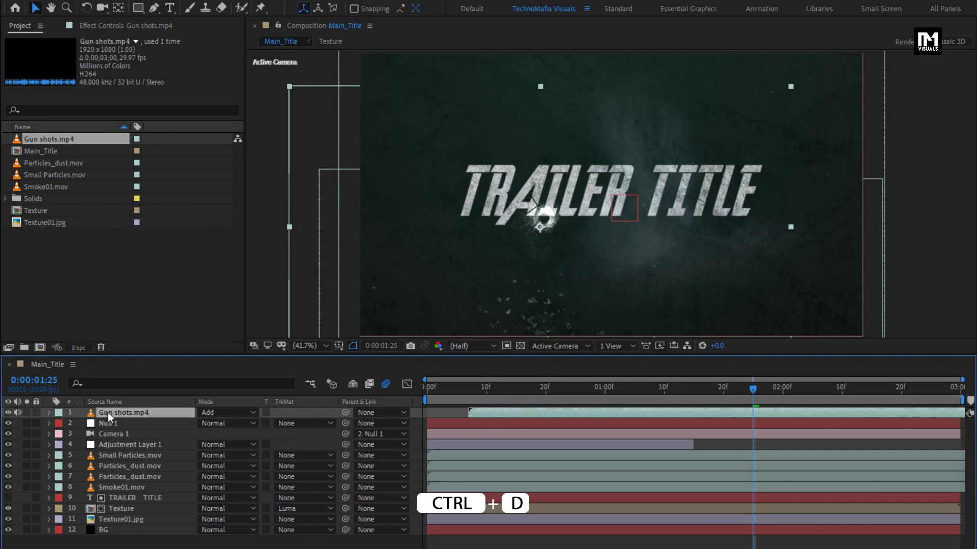
key(ctrl+d)
click(687, 220)
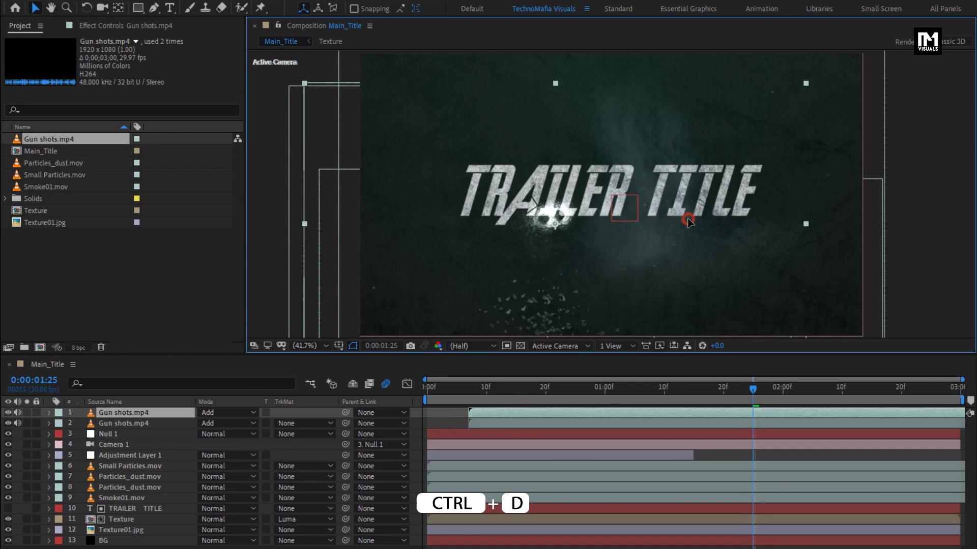
drag(688, 220, 750, 176)
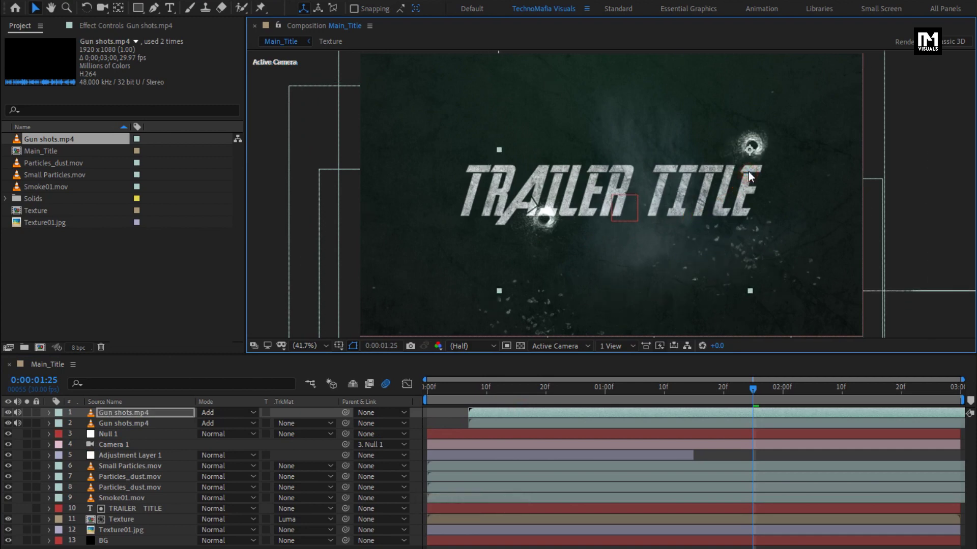
drag(480, 411, 532, 413)
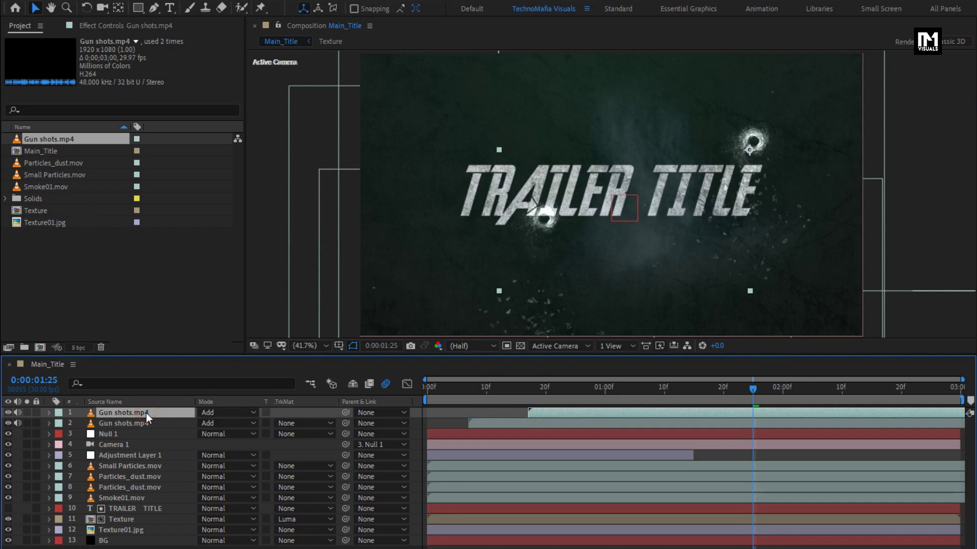
Add a third gunshot copy that starts later, its bullet hole shifted right and down.
key(ctrl+d)
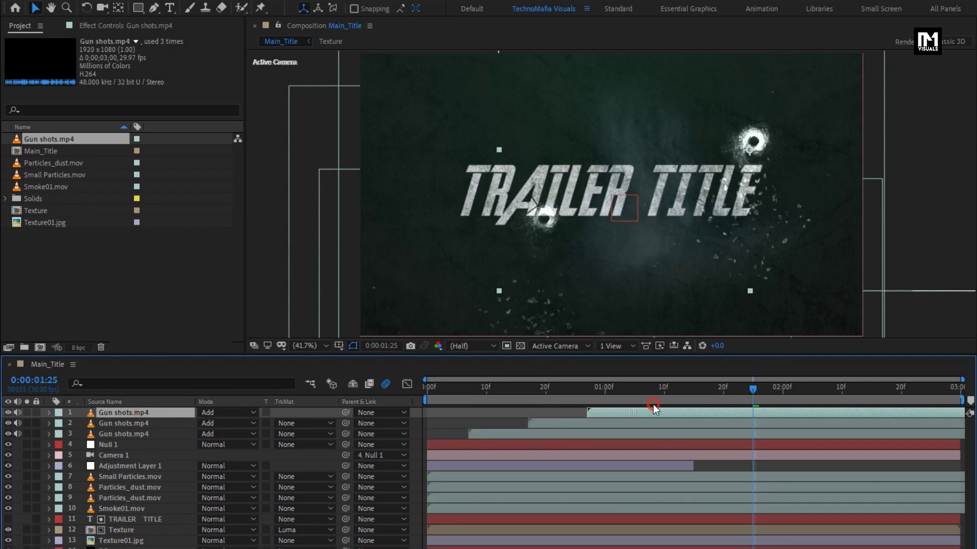
drag(654, 405, 689, 405)
click(521, 155)
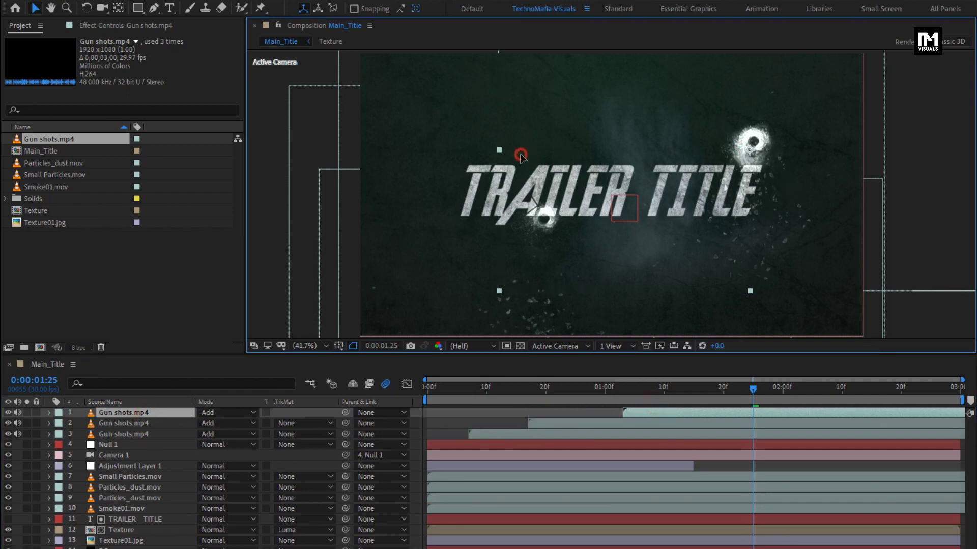
drag(520, 155, 632, 194)
Shrink the top gunshot layer's bullet hole to about 56% scale.
key(s)
click(130, 415)
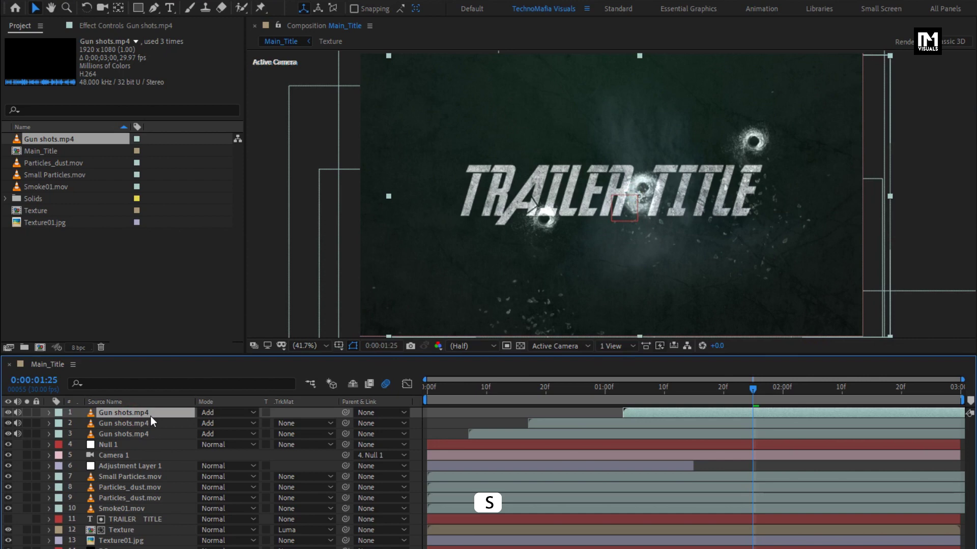
key(s)
drag(234, 424, 212, 428)
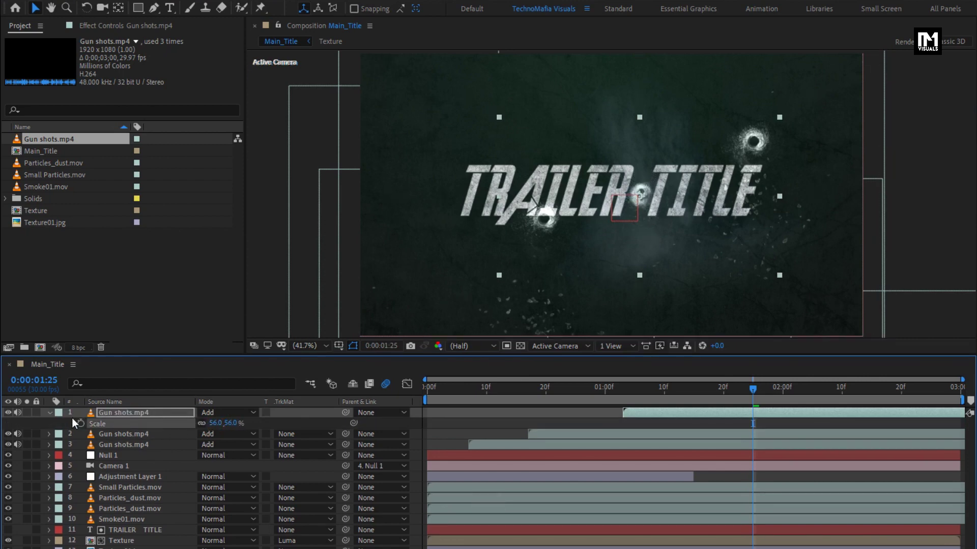
click(49, 413)
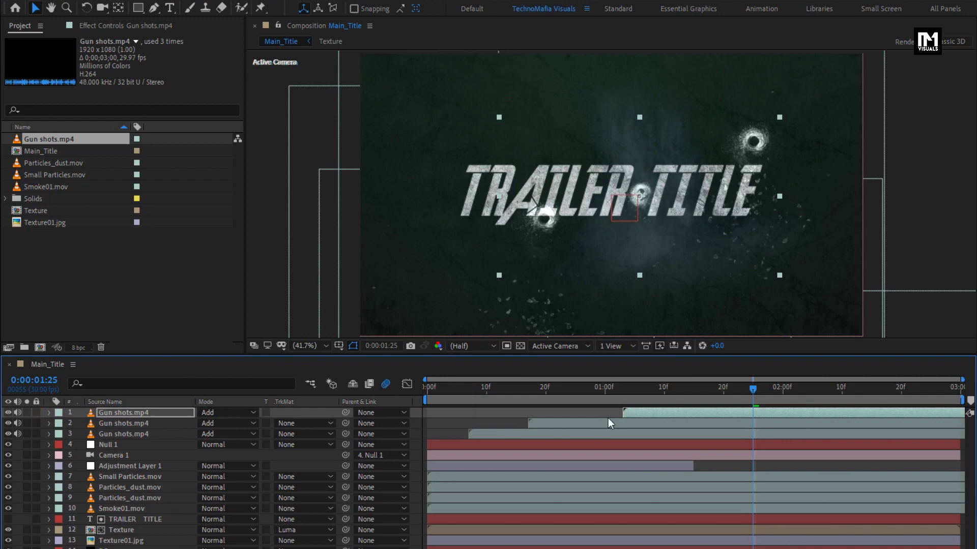
Add a fourth, later gunshot copy with its bullet hole above TRAILER at 0:00:02:18.
click(158, 411)
key(ctrl+d)
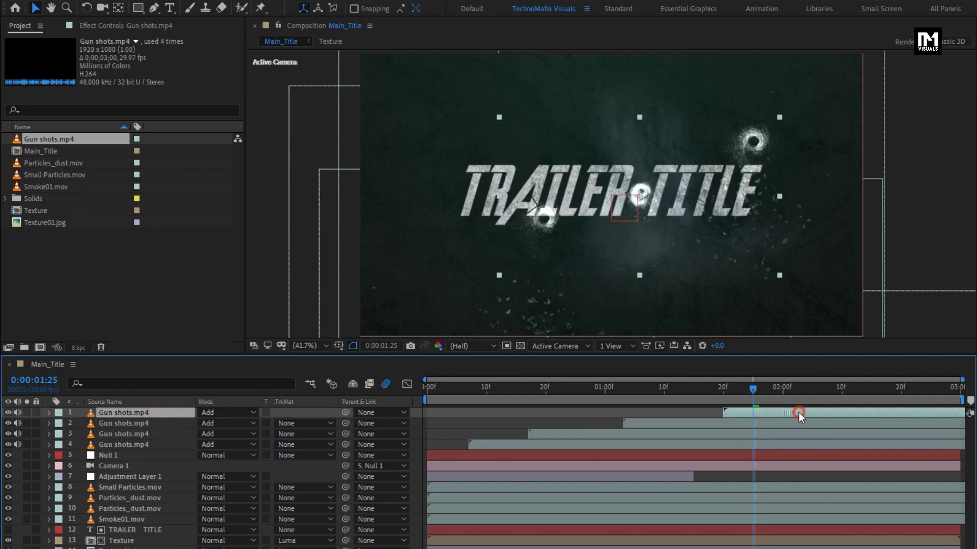
drag(828, 413, 840, 413)
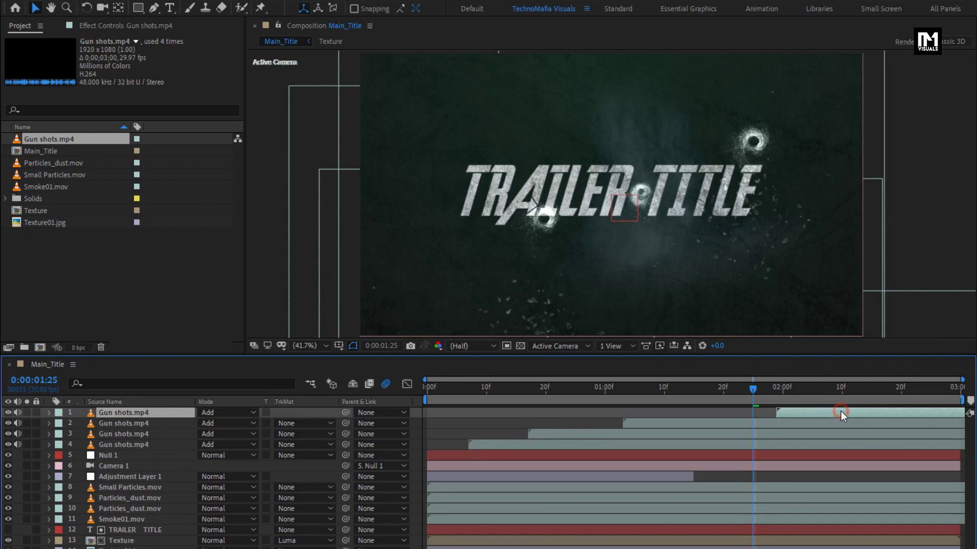
click(888, 386)
drag(638, 200, 524, 161)
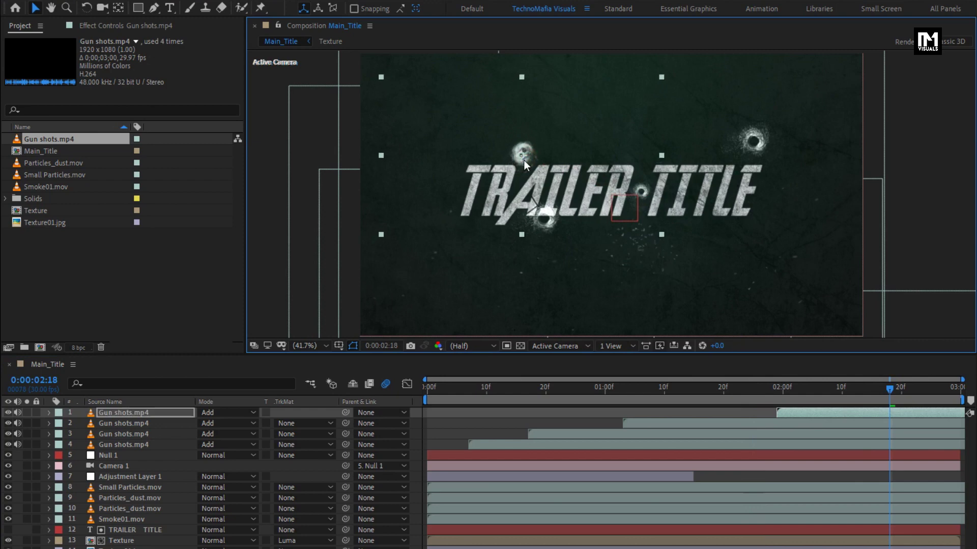
Add a fifth gunshot copy, move its hole down-right, and start the top clip later.
click(149, 417)
key(ctrl+d)
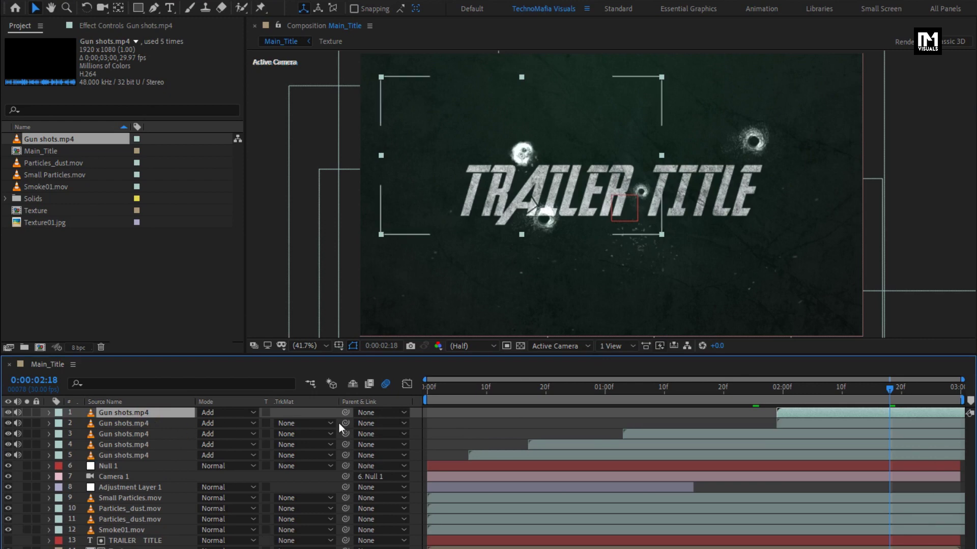
mouse_move(506, 155)
mouse_down()
mouse_move(563, 203)
mouse_move(466, 239)
mouse_up()
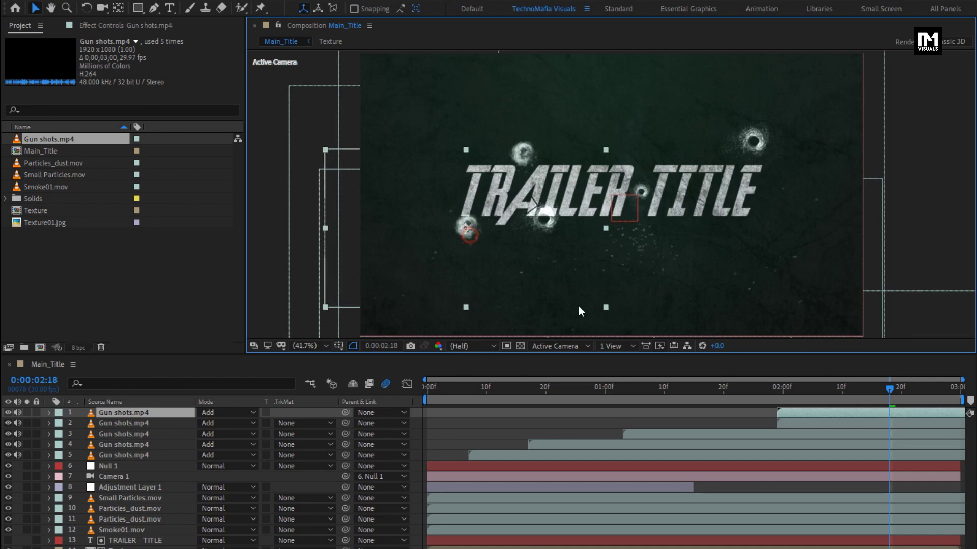
drag(795, 416, 866, 413)
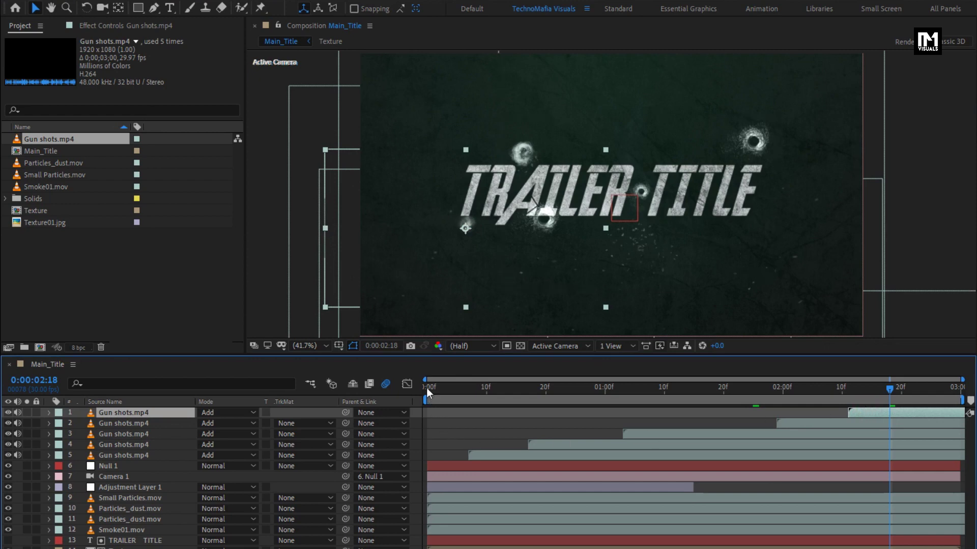
click(426, 388)
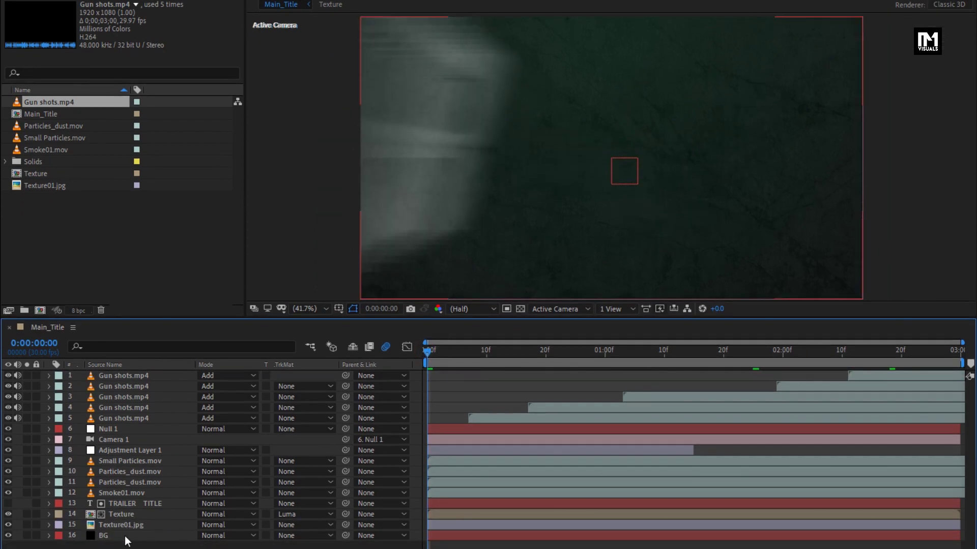
Set the BG gradient's End of Ramp point to 1464.0,854.4 behind the title.
click(124, 536)
click(108, 28)
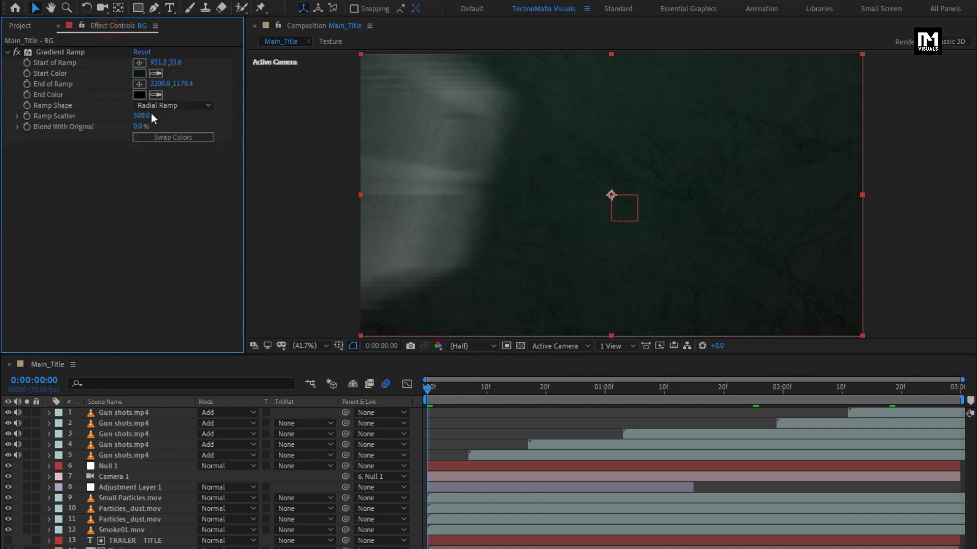
click(744, 393)
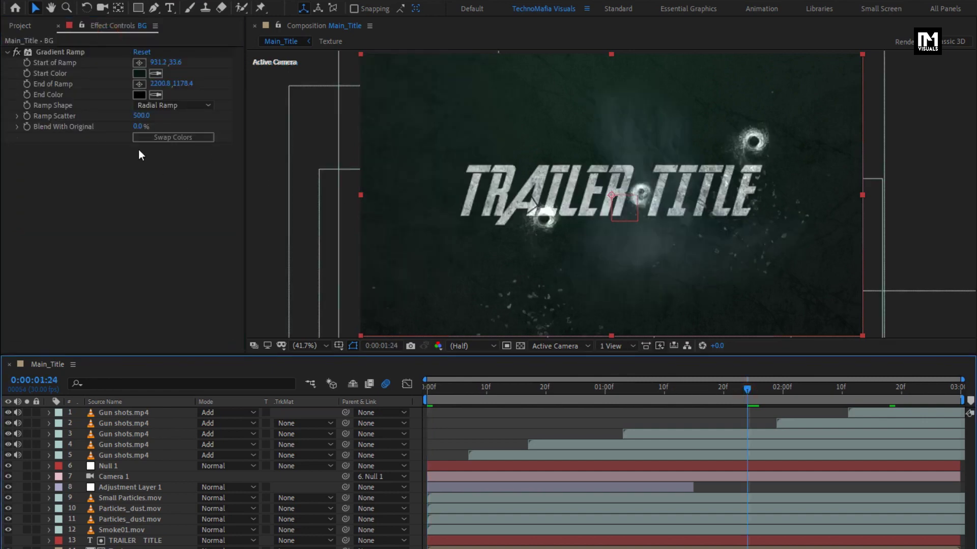
click(140, 84)
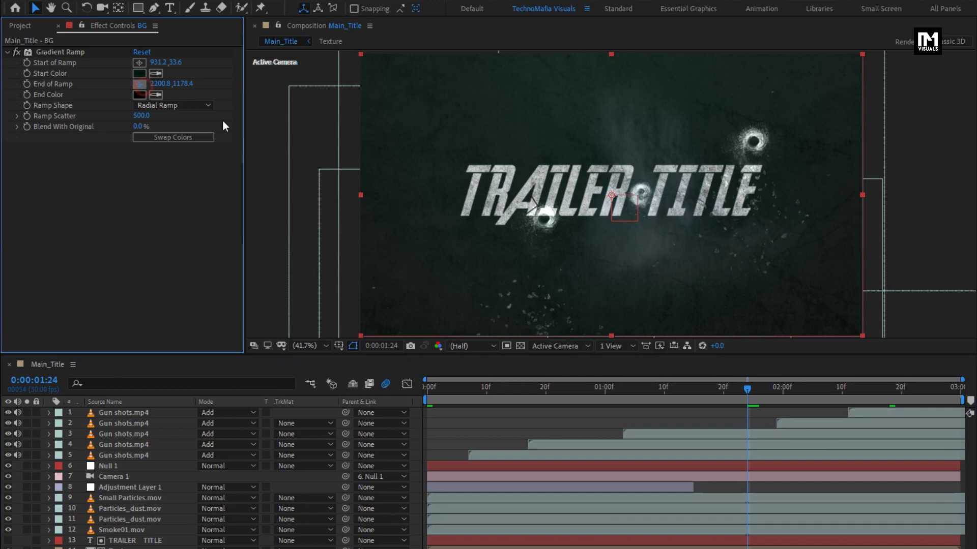
click(725, 267)
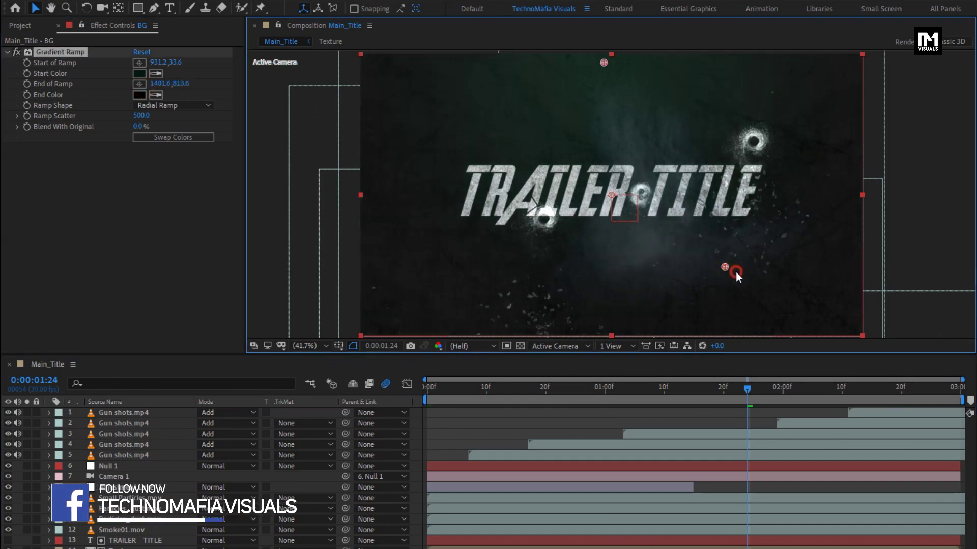
drag(735, 271, 745, 278)
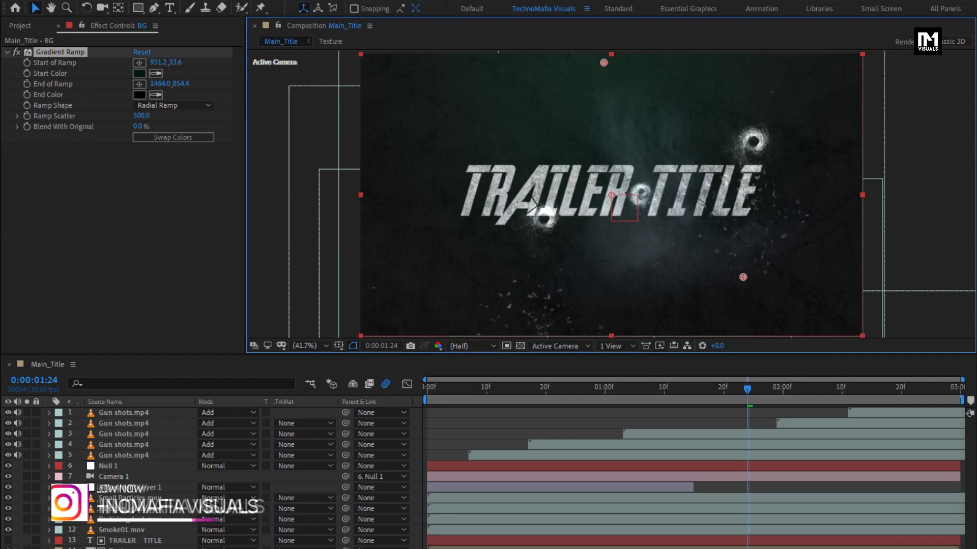
Preview Main_Title from the first frame.
click(122, 369)
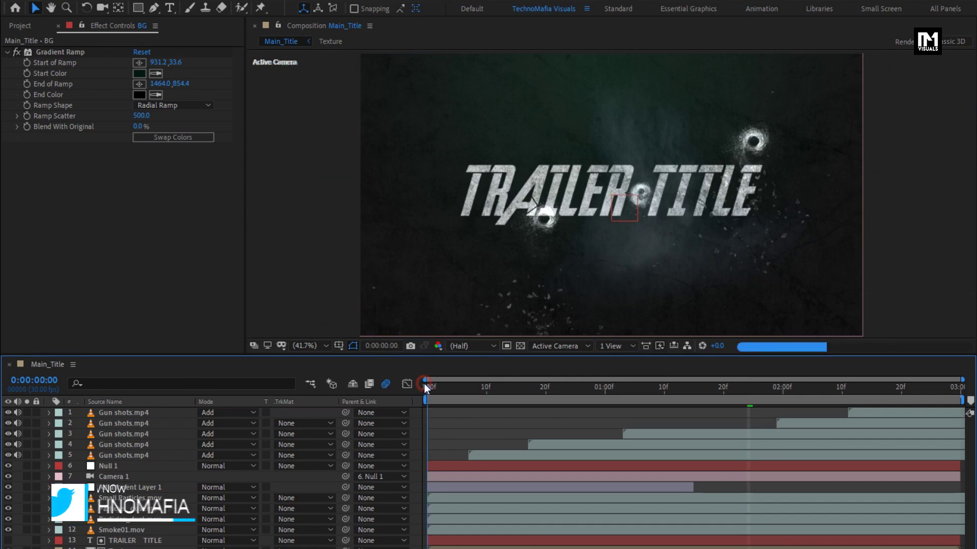
click(424, 386)
key(space)
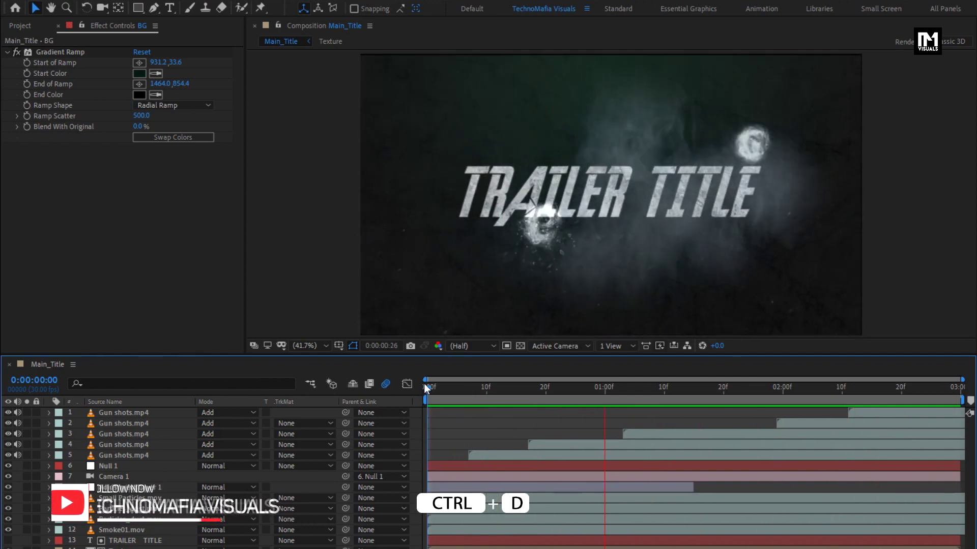
key(space)
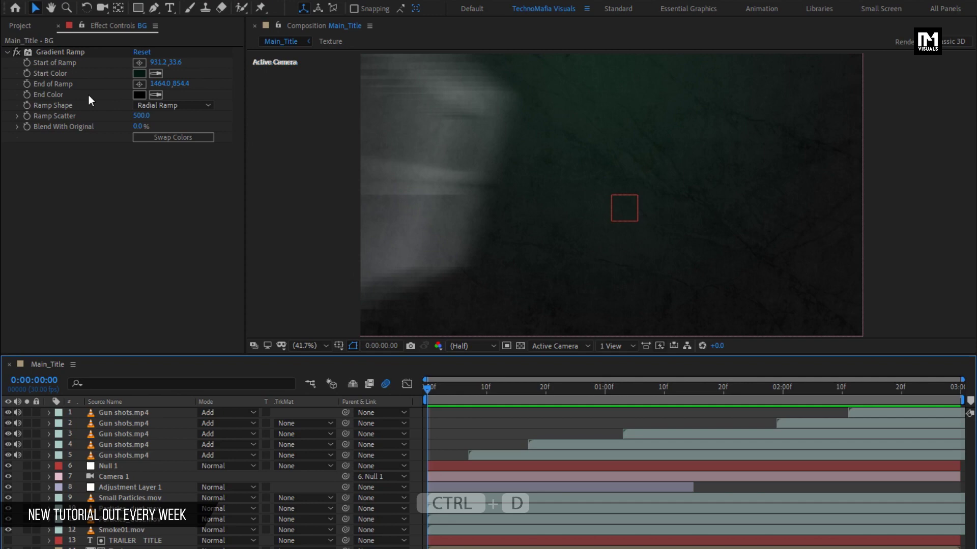
Duplicate the Main_Title composition in the Project panel.
click(29, 29)
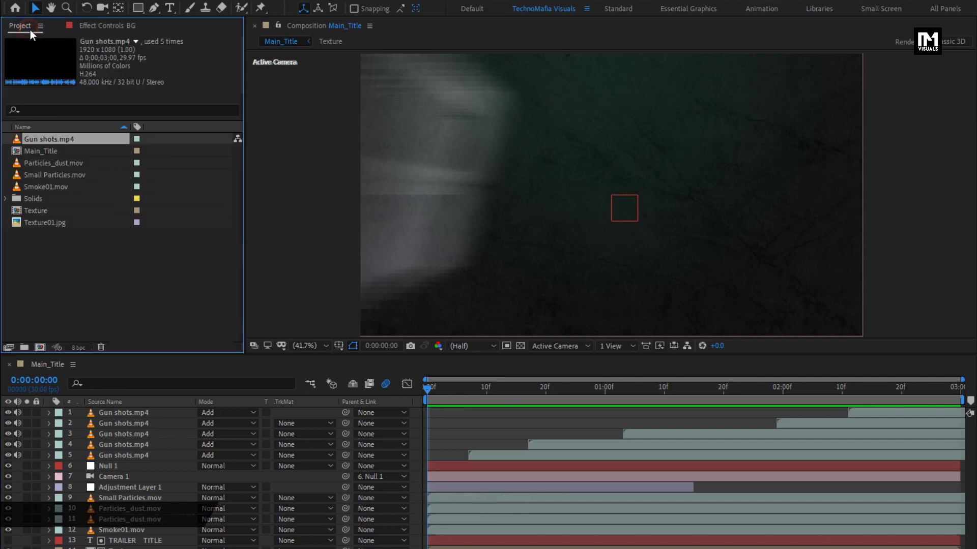
click(38, 151)
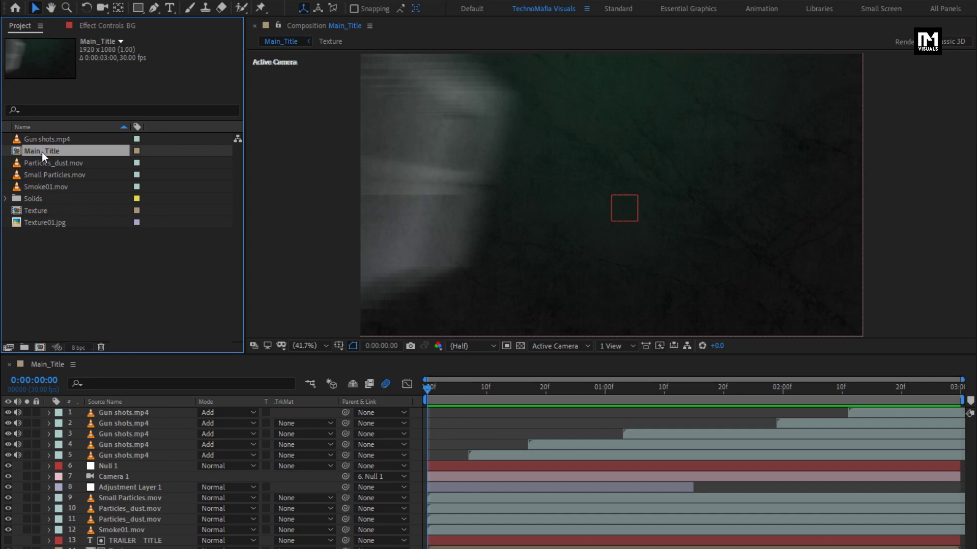
key(ctrl+d)
key(ctrl+d)
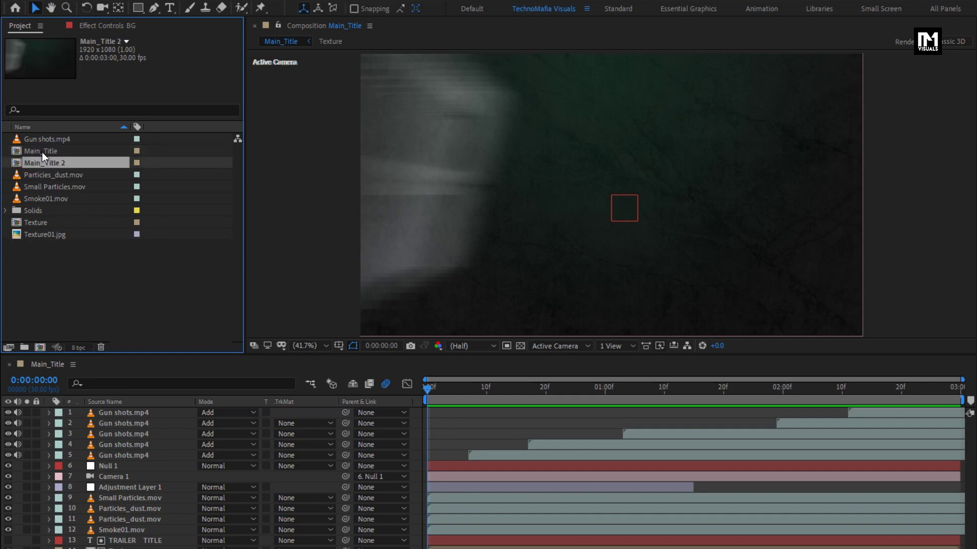
key(ctrl+d)
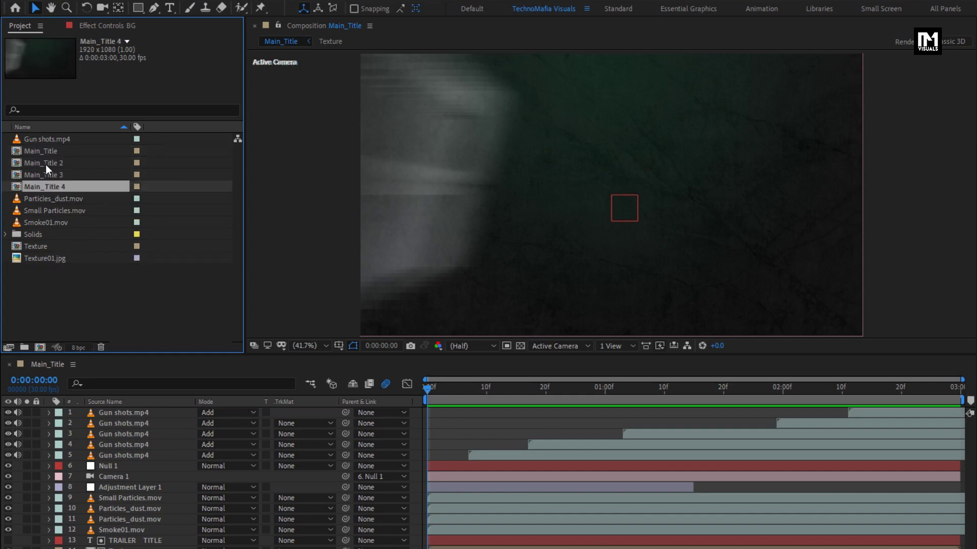
Rename the Main_Title copies 2, 3 and 4 to 1, 2 and 3.
click(45, 162)
key(Return)
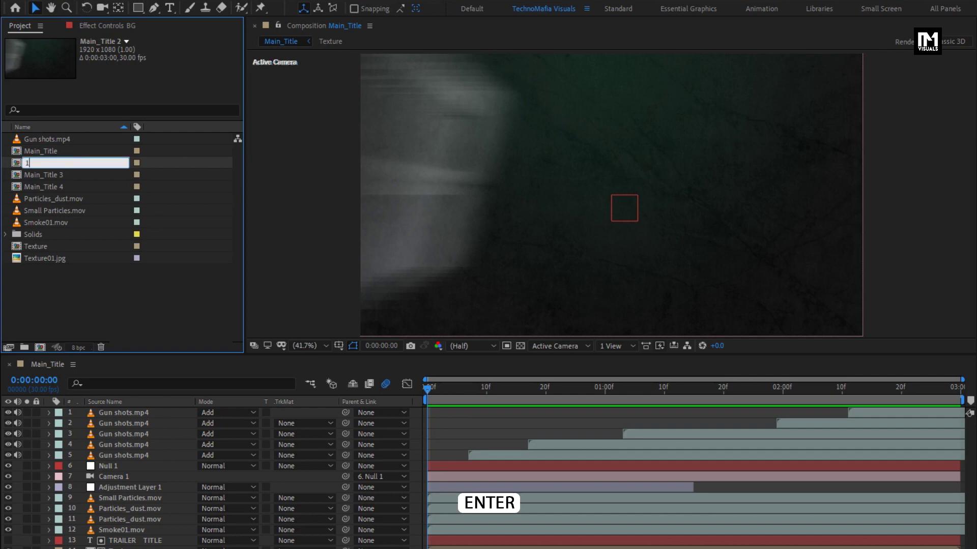
text(1)
key(Return)
click(60, 175)
key(Return)
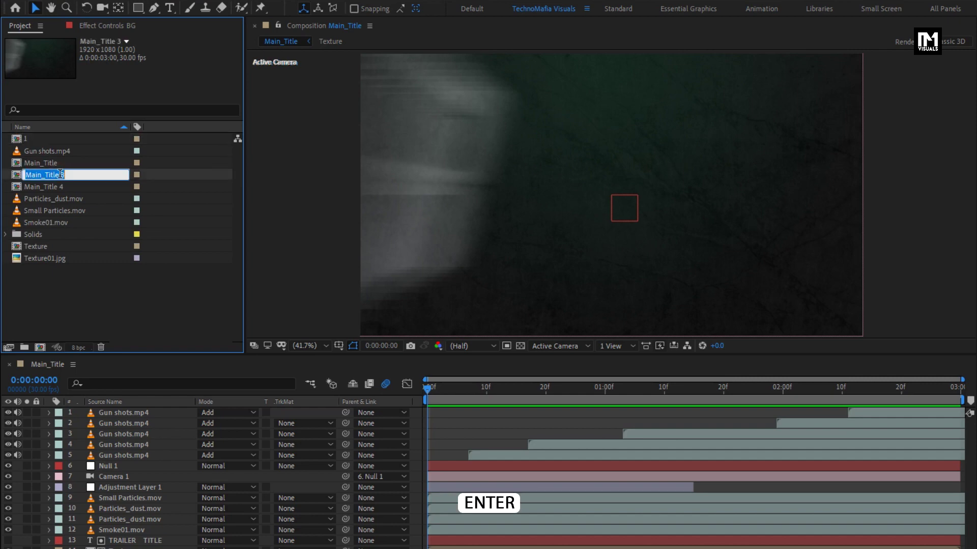
text(2)
key(Return)
click(48, 185)
key(Return)
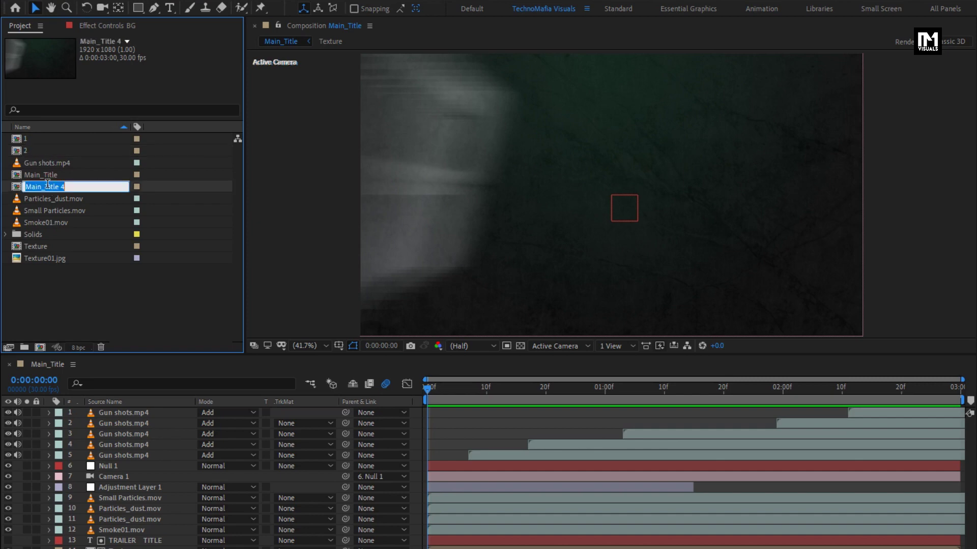
text(3)
key(Return)
Open comps 1, 2 and 3; in comp 3 delete the gunshot layers and retitle it 3.
double_click(31, 140)
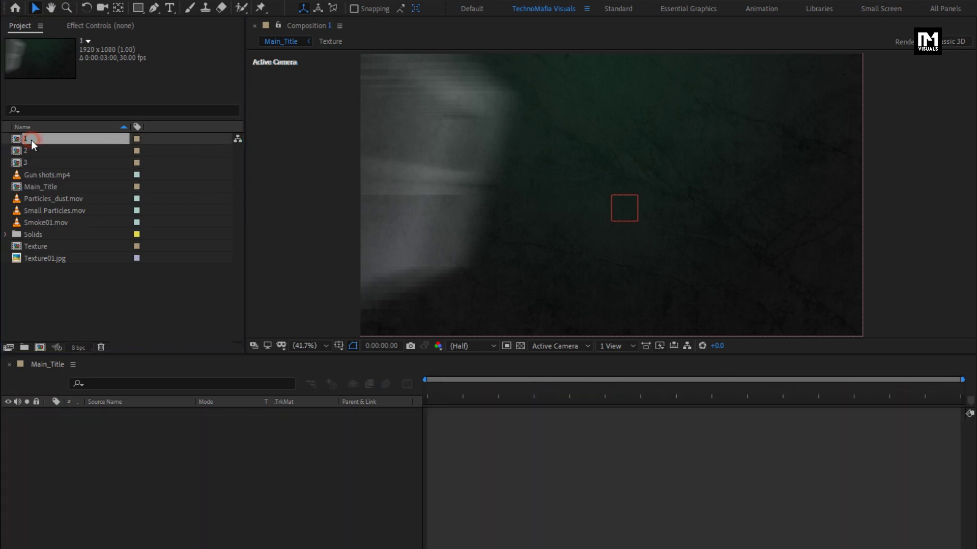
double_click(32, 151)
click(32, 159)
double_click(33, 160)
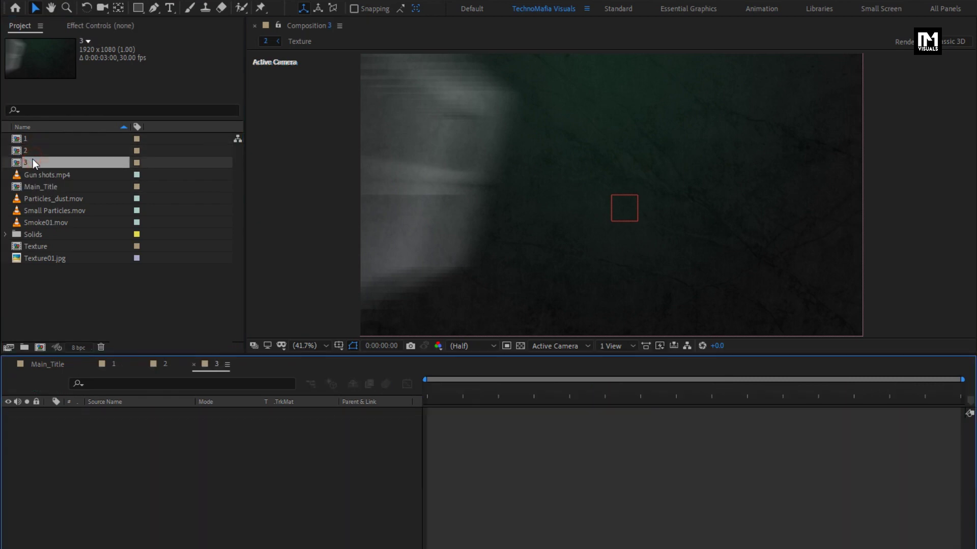
click(115, 456)
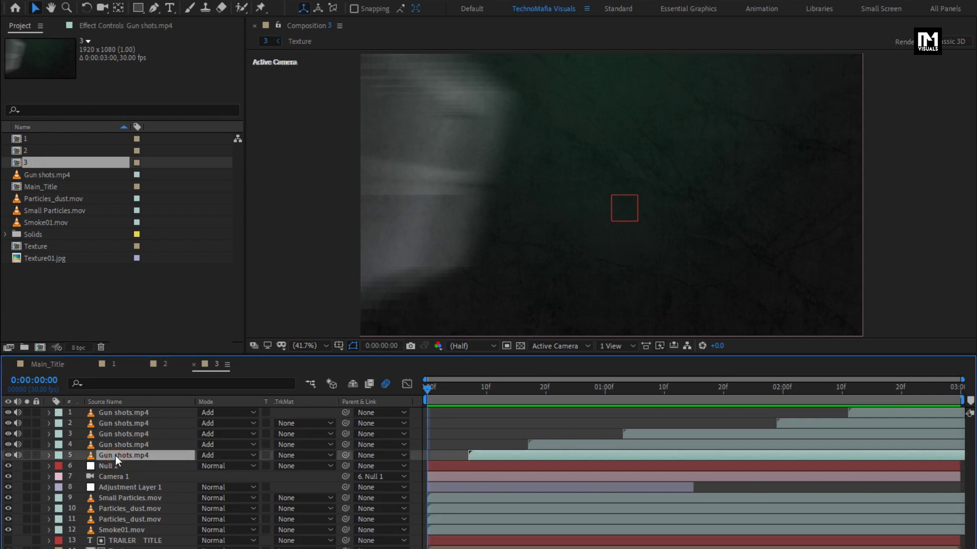
key(Delete)
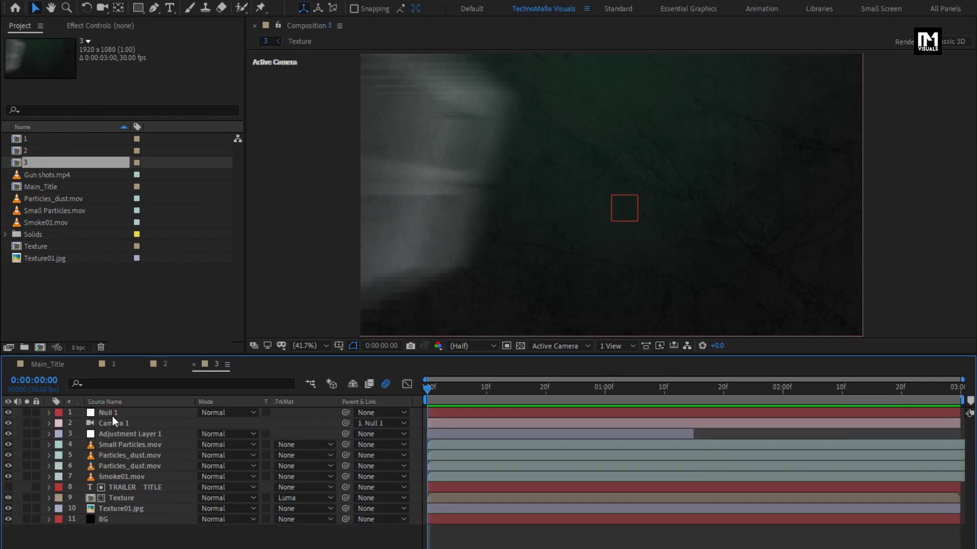
drag(543, 389, 581, 389)
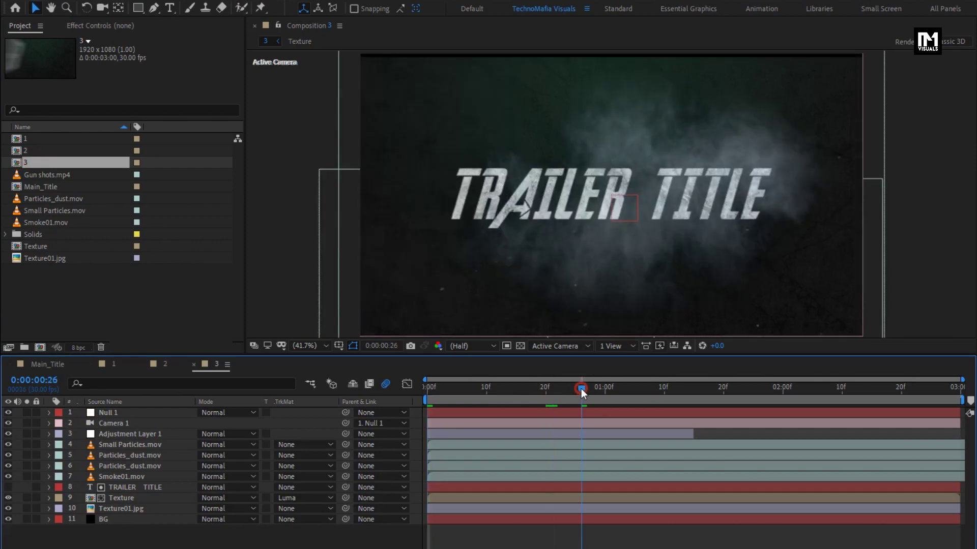
double_click(124, 490)
text(3)
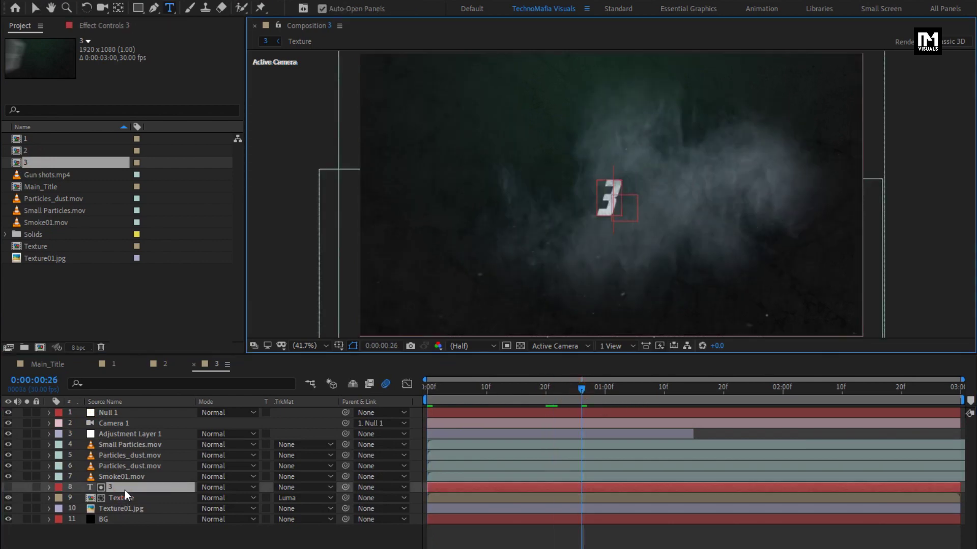
In comp 2, delete the five gunshot layers and change the title text to 2.
click(160, 363)
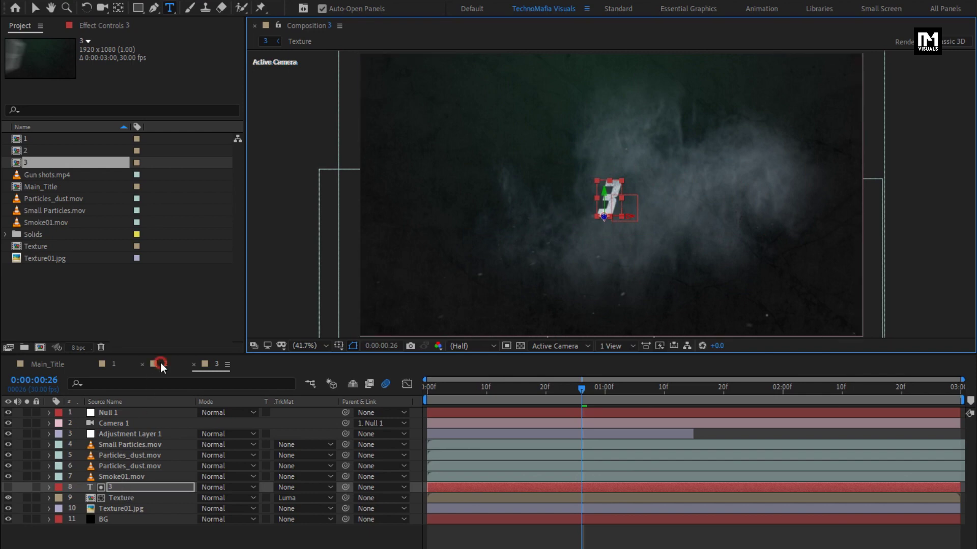
click(139, 458)
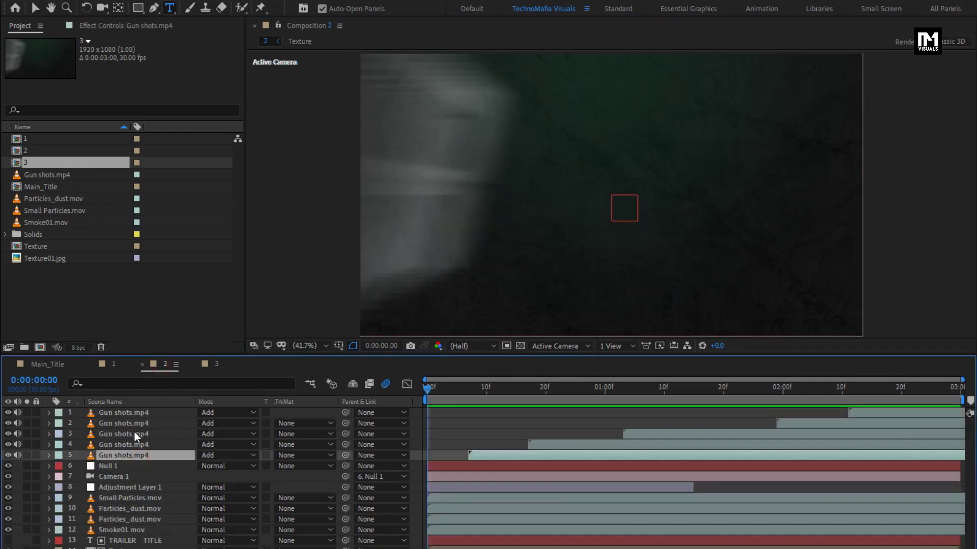
shift+click(129, 413)
key(Delete)
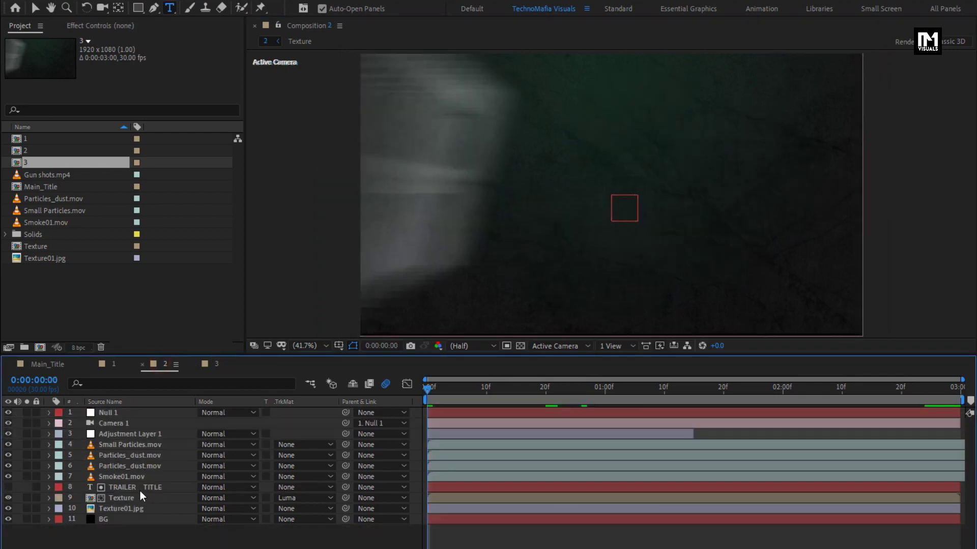
click(142, 489)
drag(605, 391, 706, 394)
double_click(157, 489)
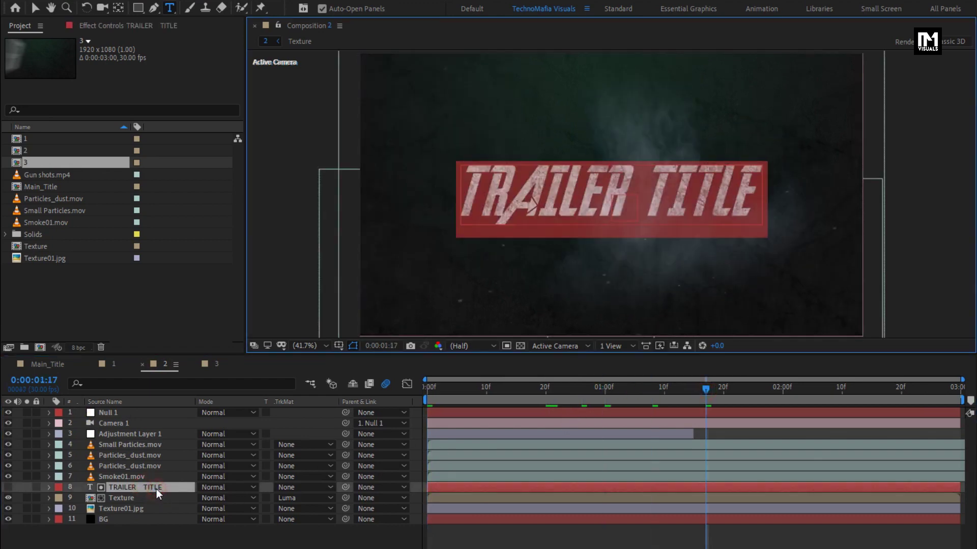
text(2)
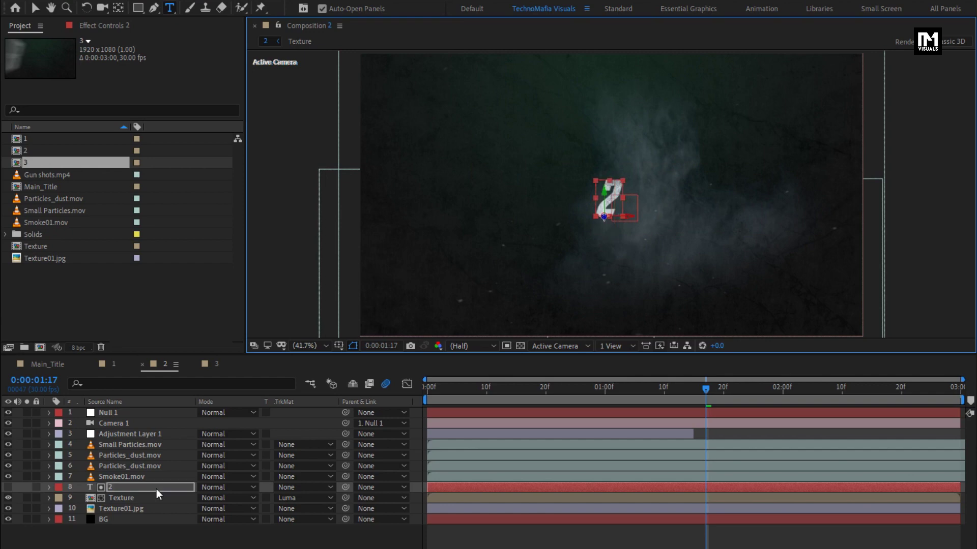
In comp 1, delete the five gunshot layers and change the title text to 1.
click(112, 368)
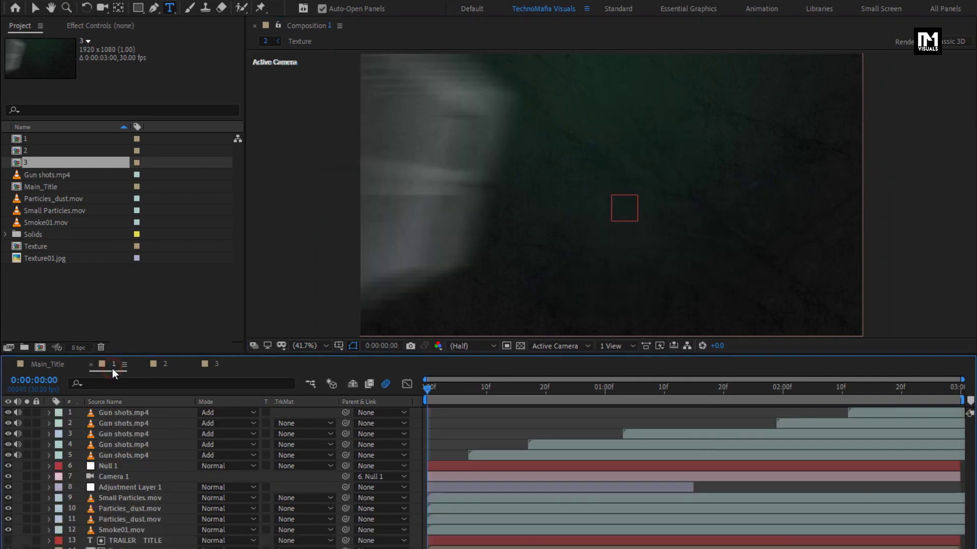
click(126, 416)
shift+click(132, 454)
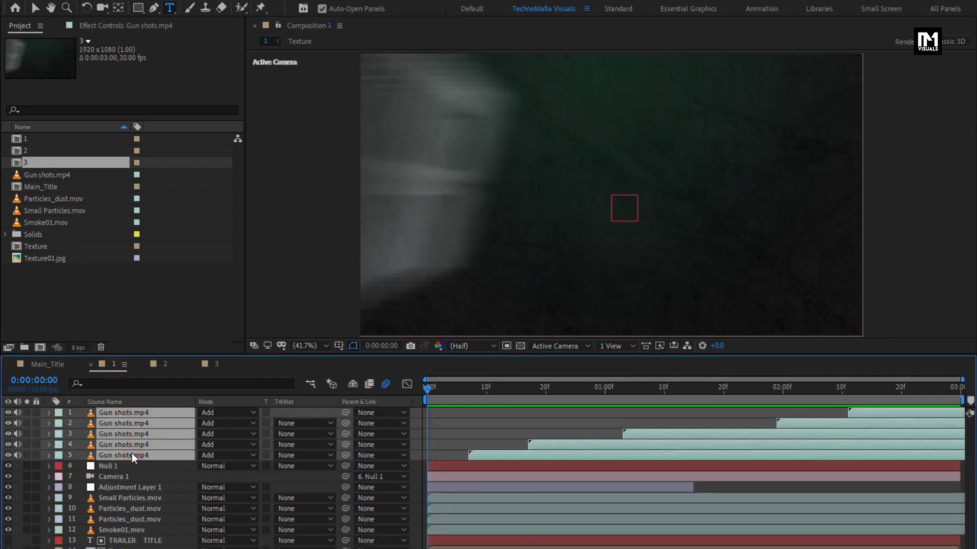
key(Delete)
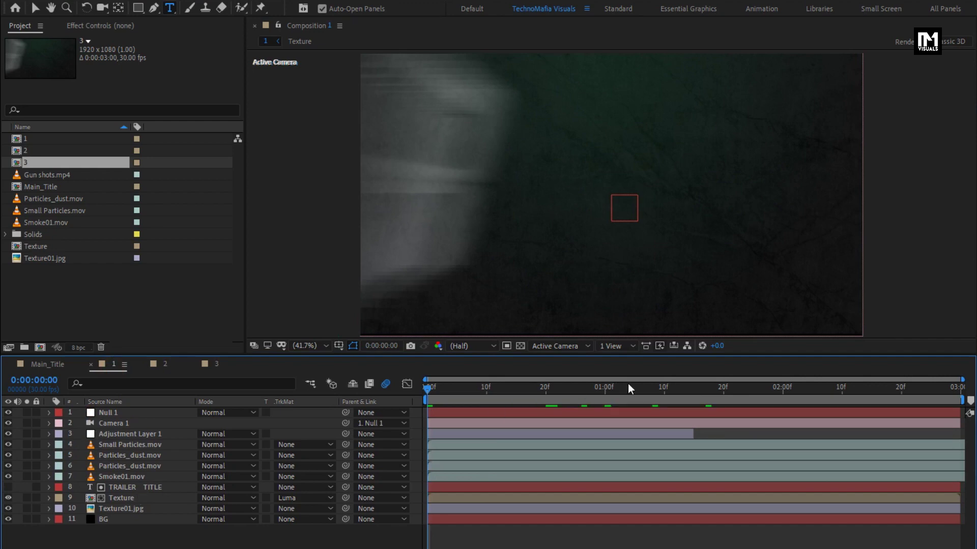
click(688, 389)
click(144, 487)
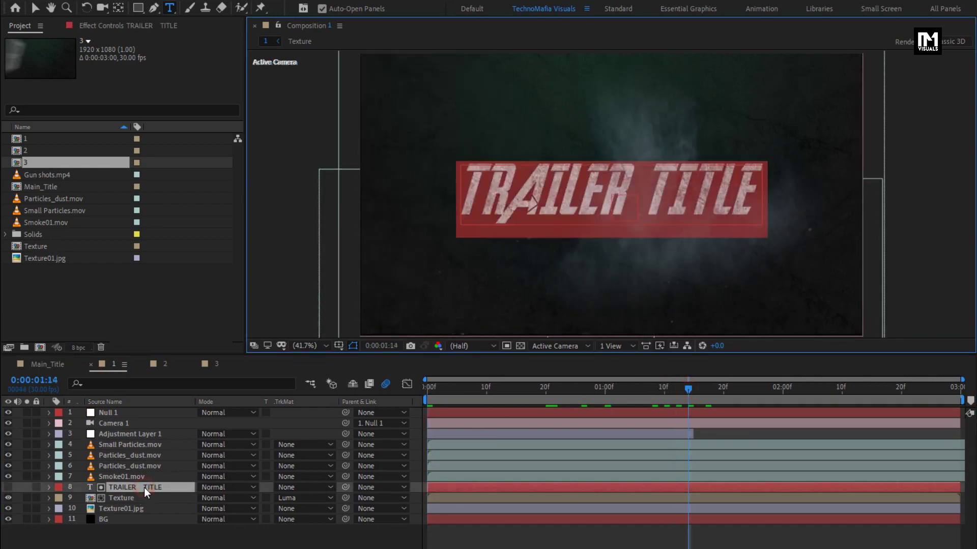
text(1)
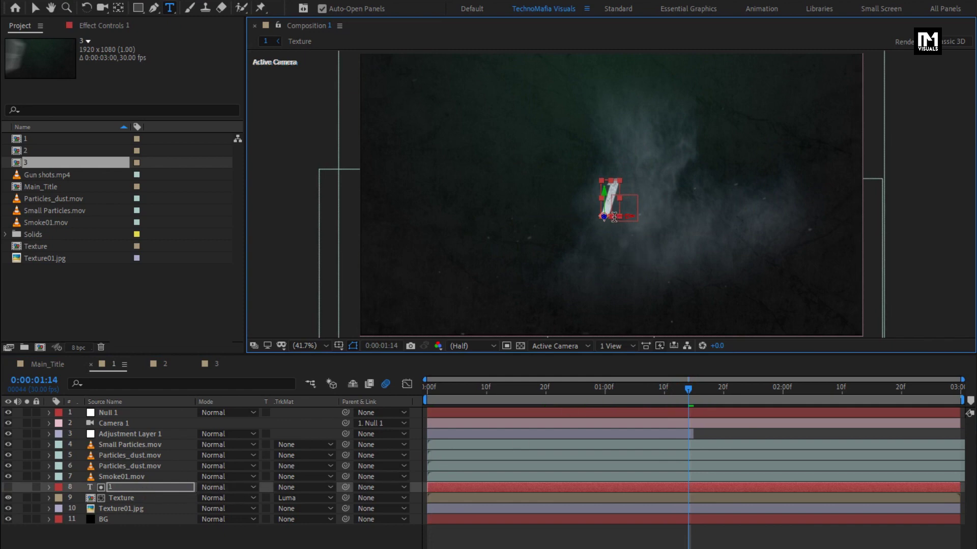
text(v)
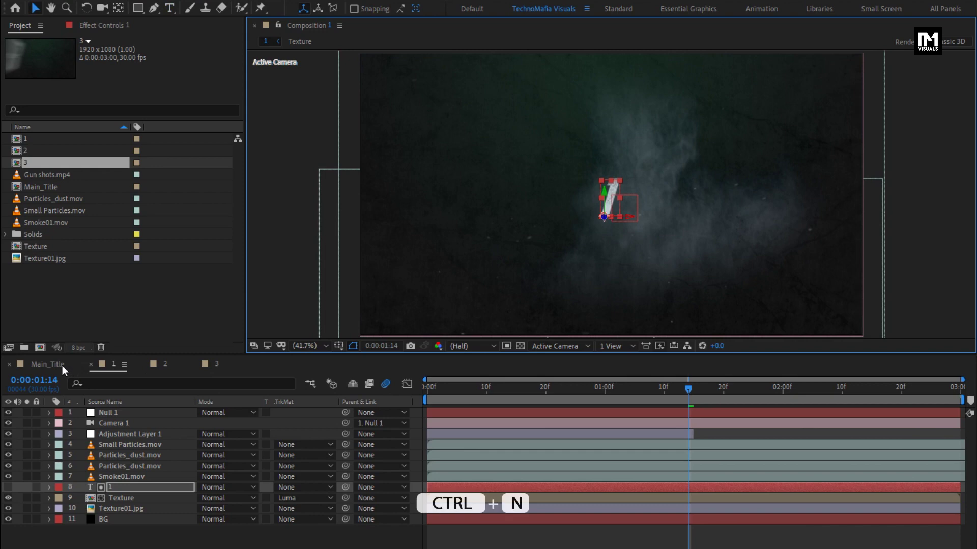
Create a new composition named Trailer with a 0:00:05:00 duration.
click(40, 348)
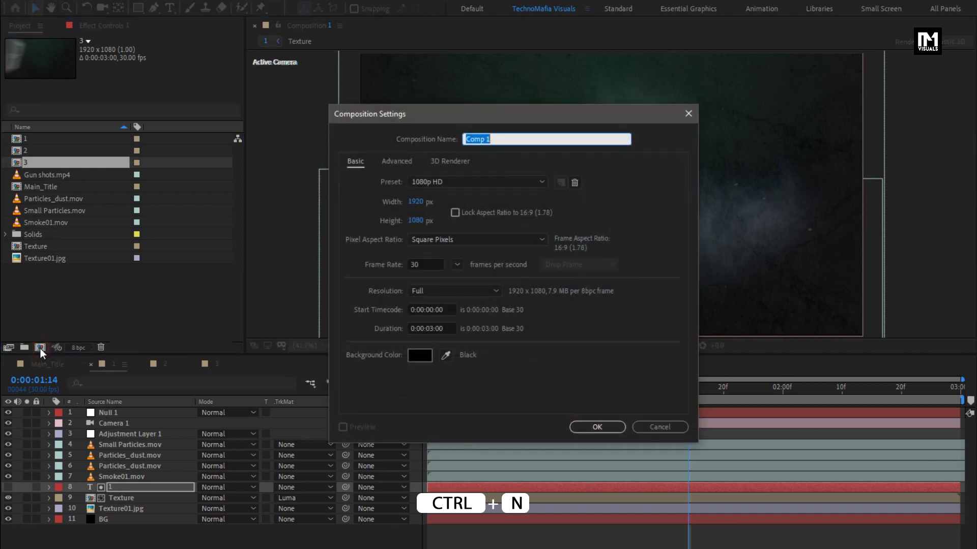
text(Trailer)
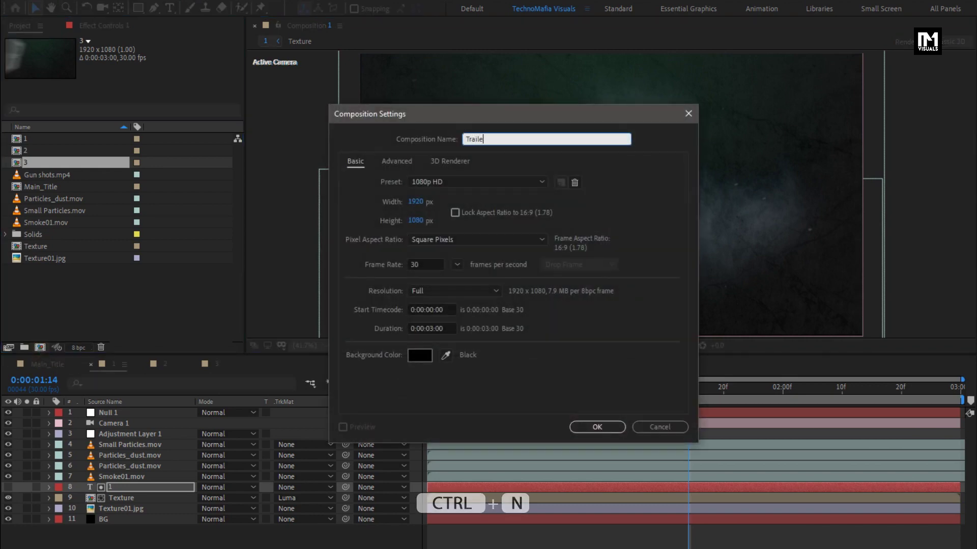
click(429, 329)
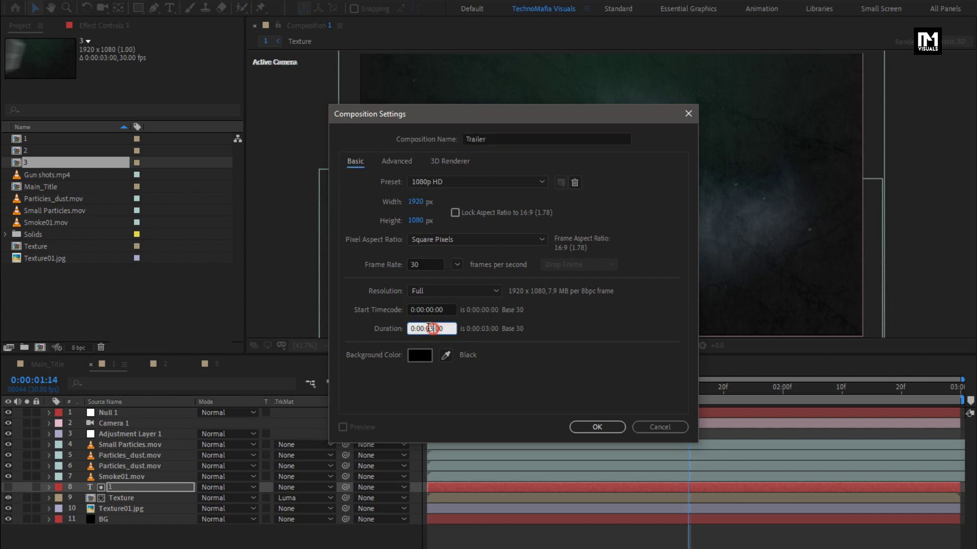
key(BackSpace)
text(5)
click(597, 427)
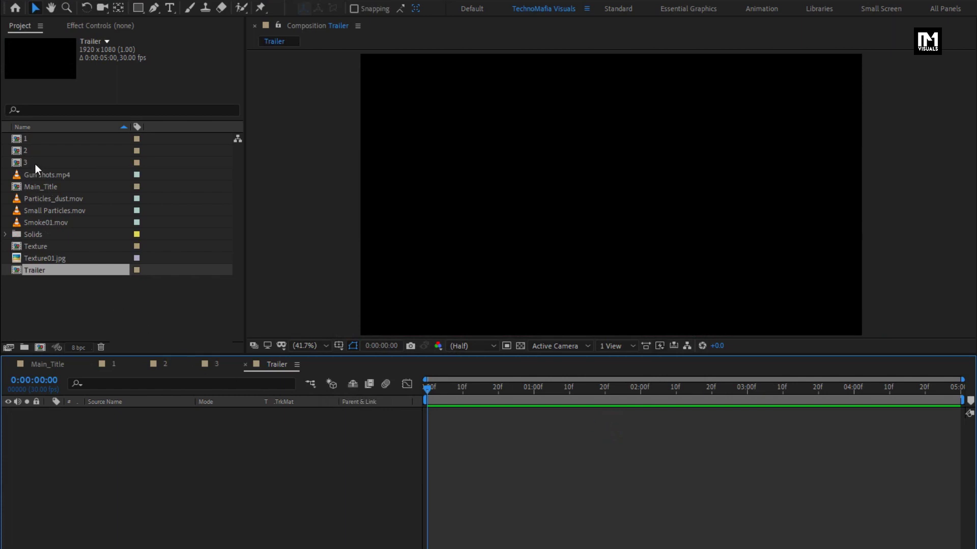
Add comps 1, 2, 3 and Main_Title to Trailer, ordering the stack for countdown.
click(35, 164)
ctrl+click(31, 150)
ctrl+click(28, 138)
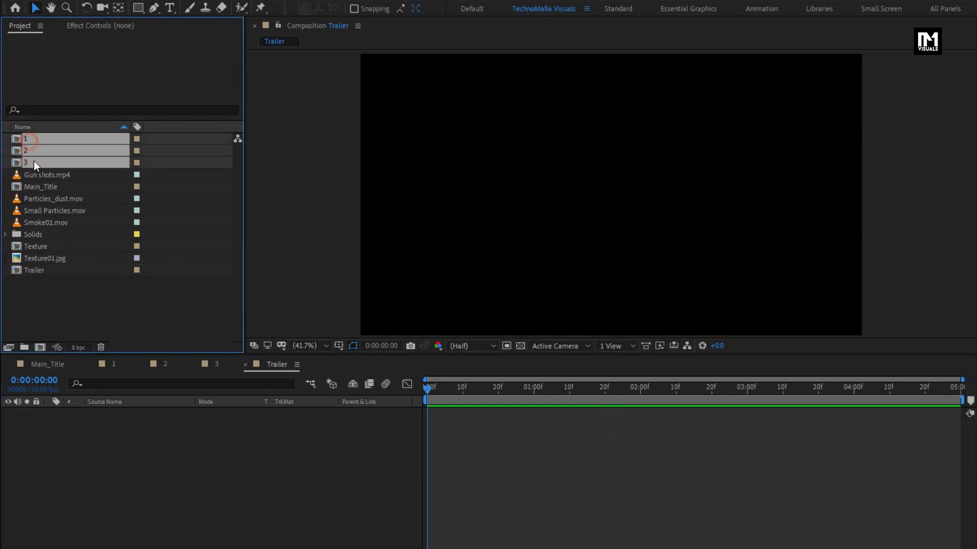
ctrl+click(39, 187)
drag(39, 188, 142, 487)
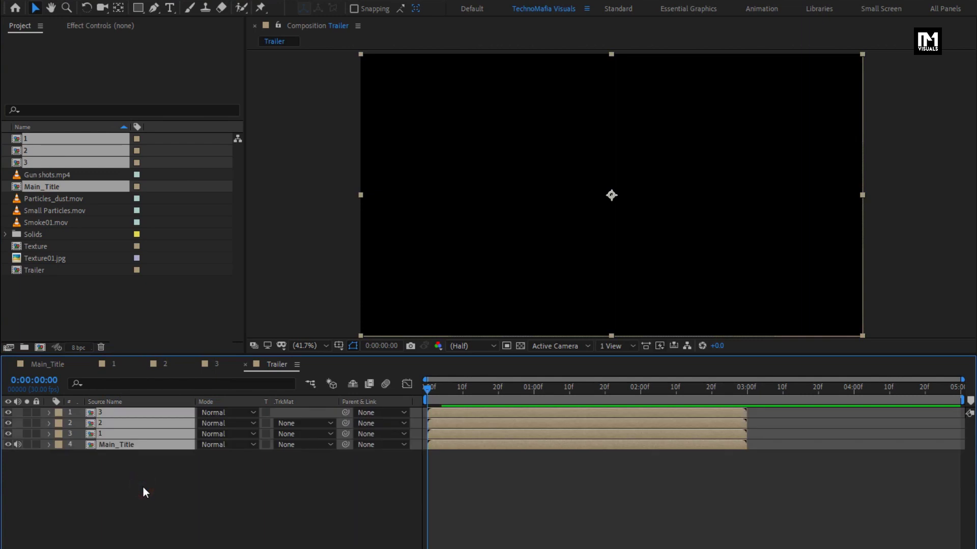
click(147, 485)
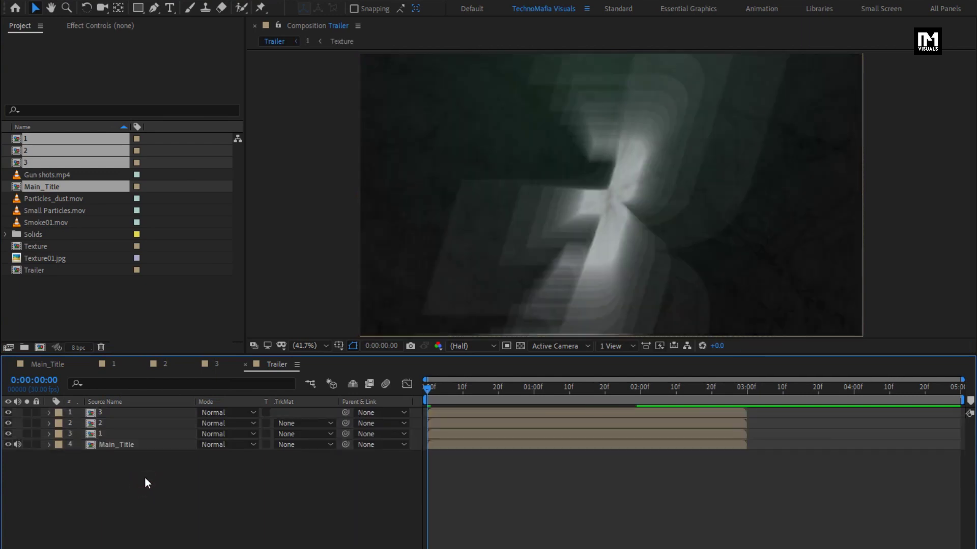
click(113, 411)
drag(103, 417, 116, 466)
mouse_move(105, 416)
mouse_down()
mouse_move(113, 439)
mouse_move(108, 424)
mouse_up()
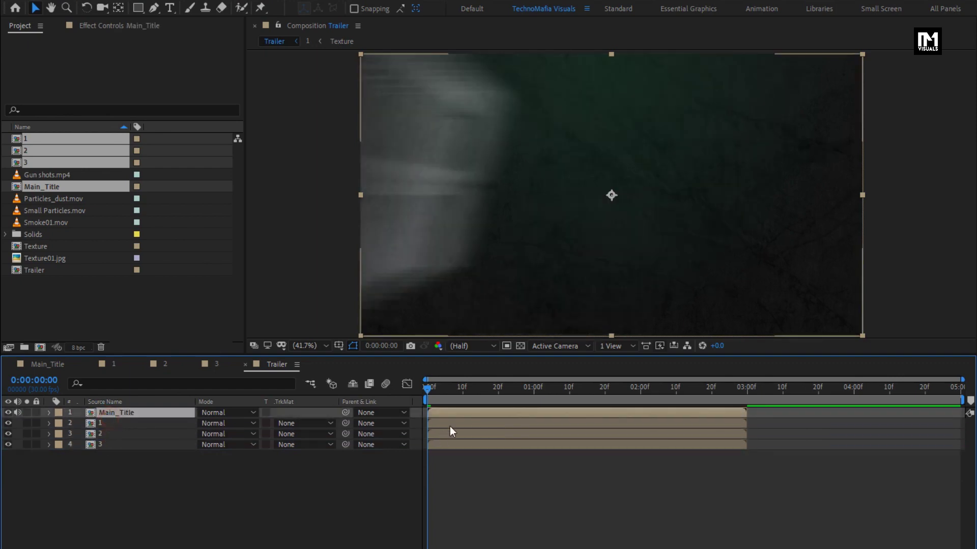
Stagger the layers: Main_Title starts at 3 s, 1 at 2 s, 2 at 1 s.
drag(455, 413, 768, 410)
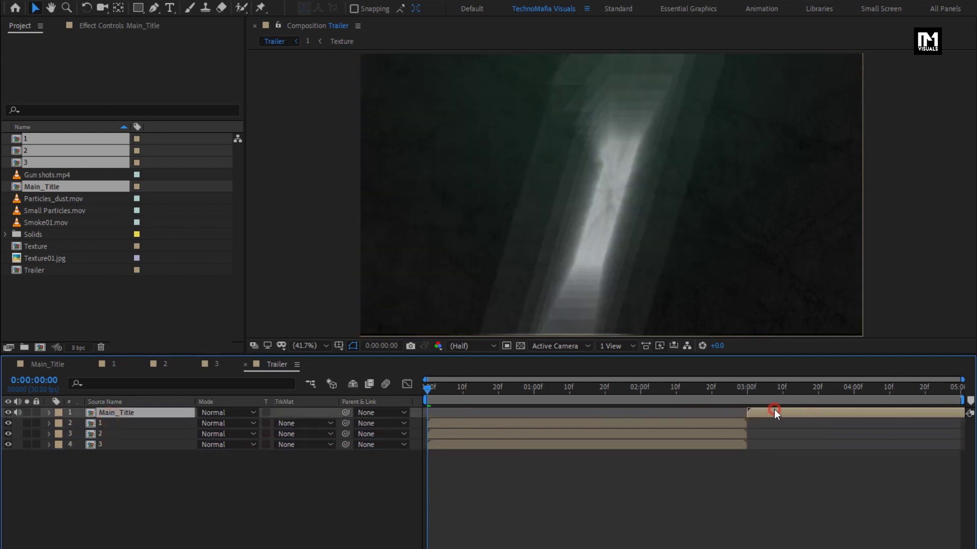
click(748, 392)
drag(459, 423, 666, 418)
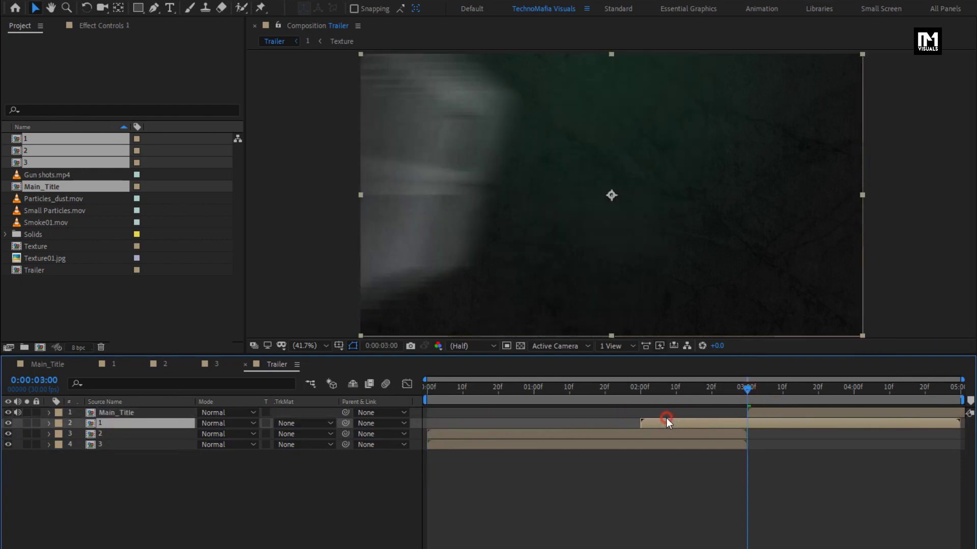
click(642, 393)
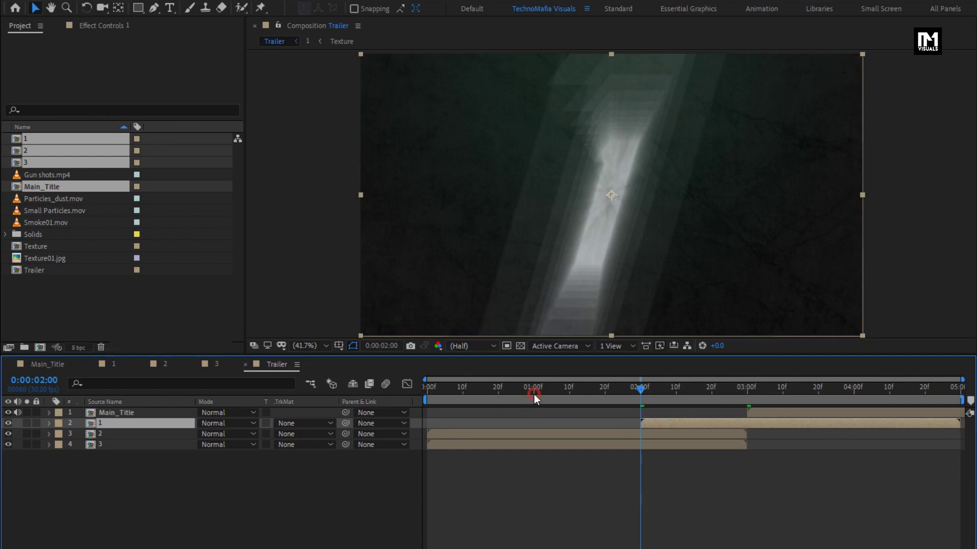
click(533, 394)
drag(440, 433, 545, 436)
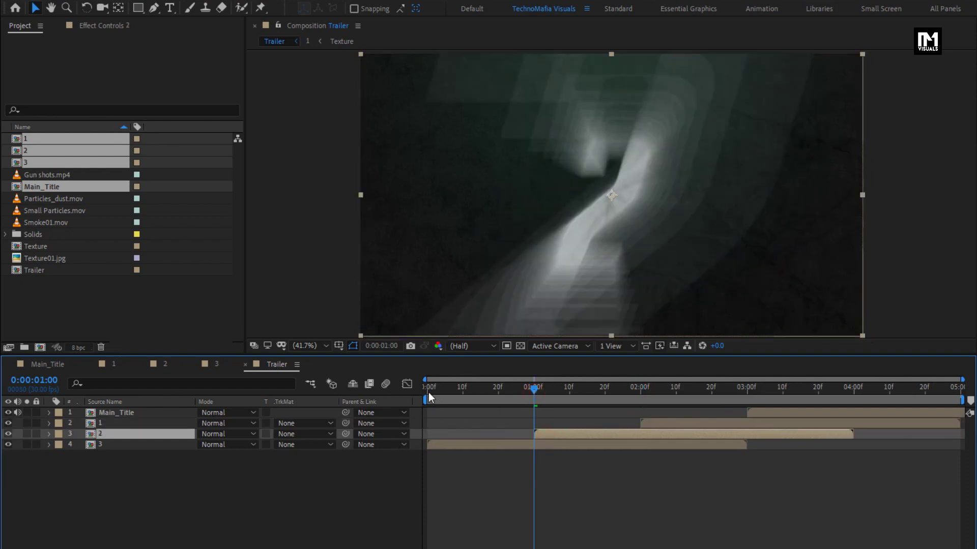
click(218, 511)
Add a new black solid layer named Frame.
right_click(215, 514)
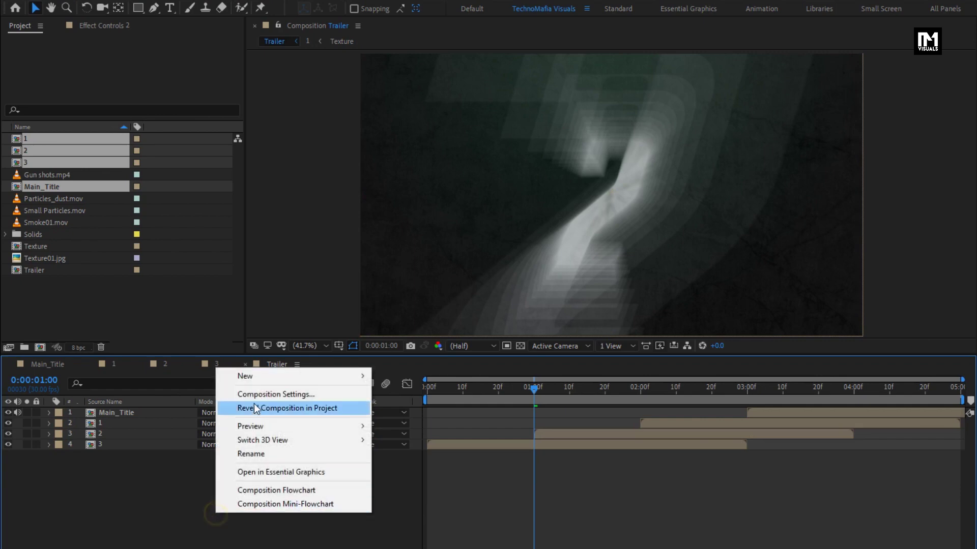
mouse_move(259, 382)
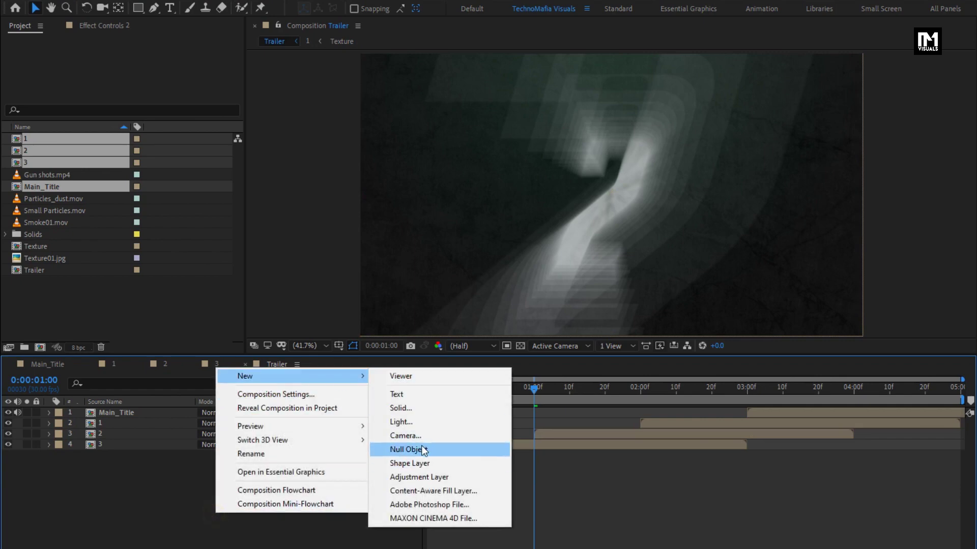
click(418, 412)
text(Frame)
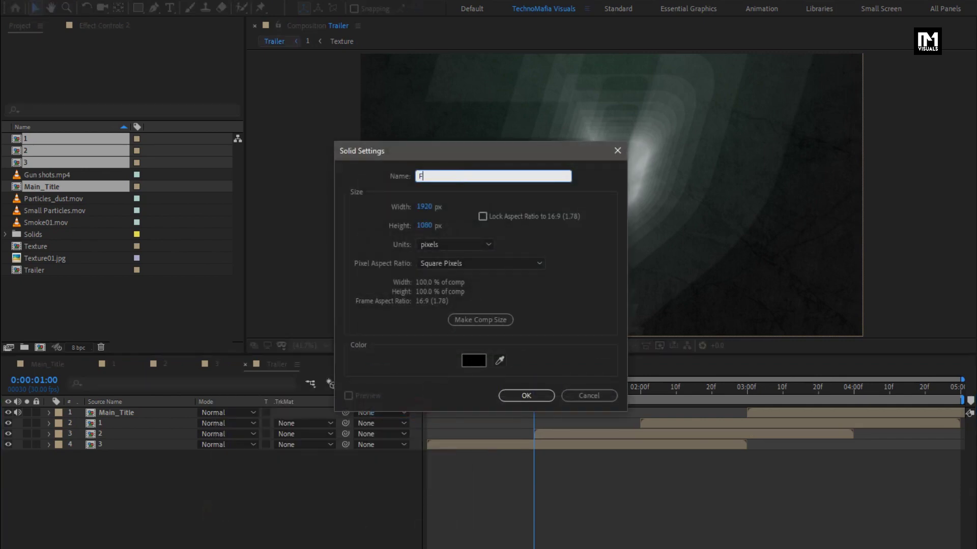
click(527, 396)
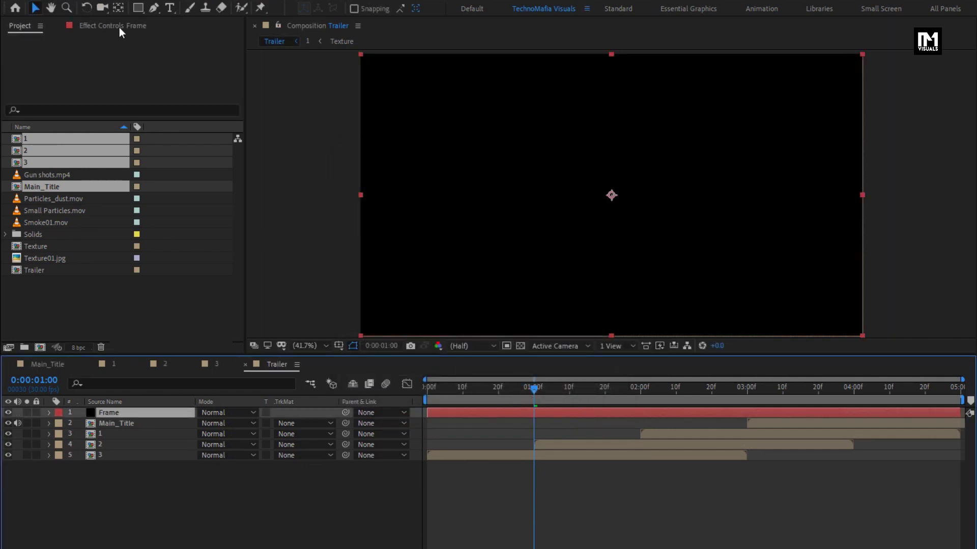
Mask the Frame solid from Top 10% to Bottom 90% of source, then invert it.
double_click(137, 8)
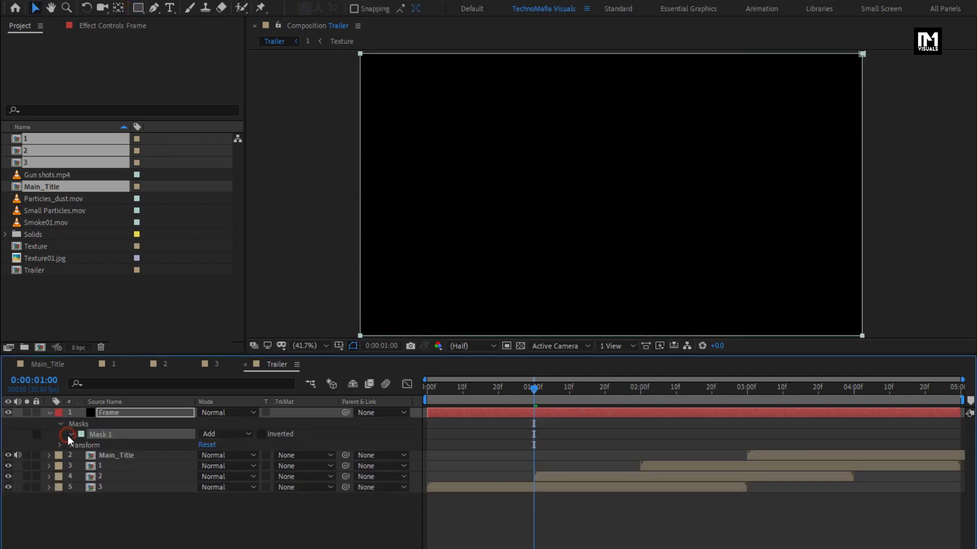
click(69, 435)
click(208, 446)
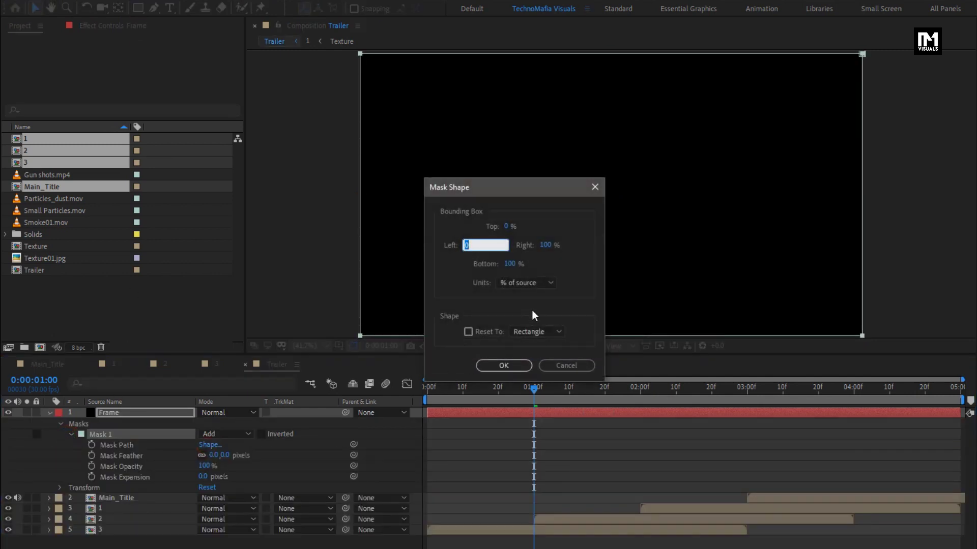
click(532, 283)
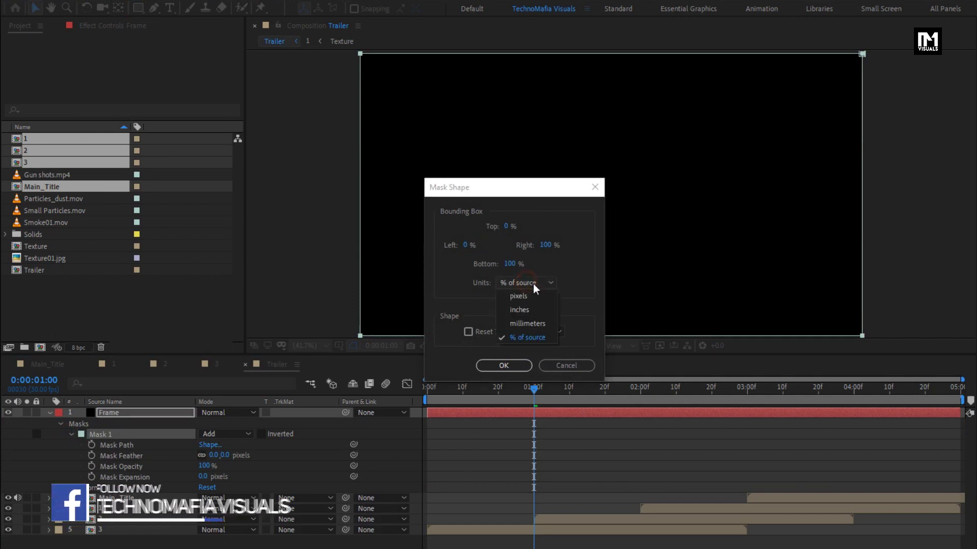
click(537, 339)
click(506, 228)
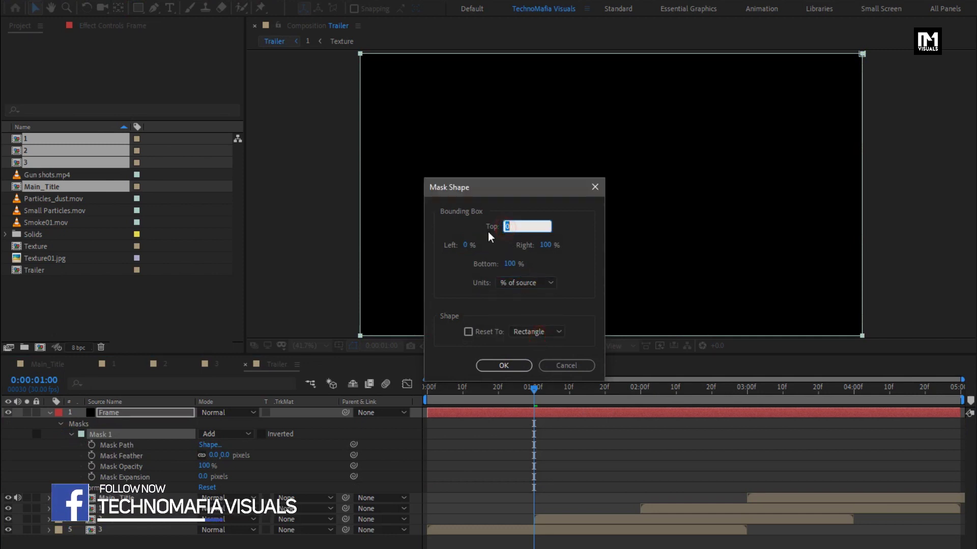
text(10)
click(508, 264)
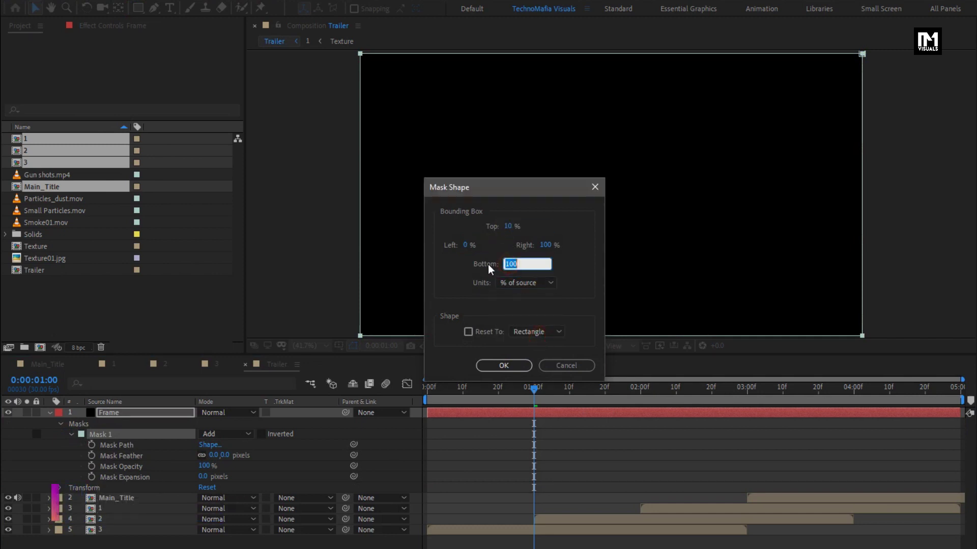
text(90)
click(501, 365)
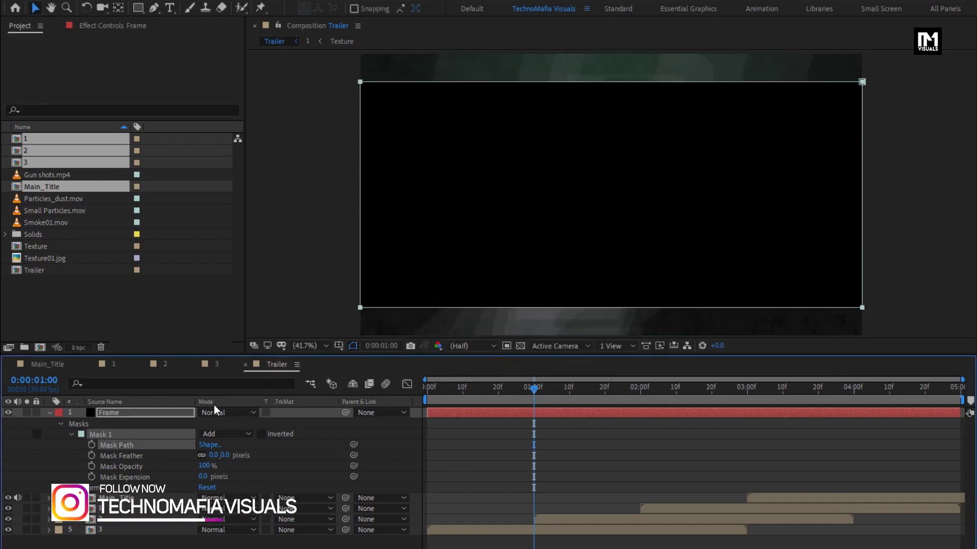
click(263, 434)
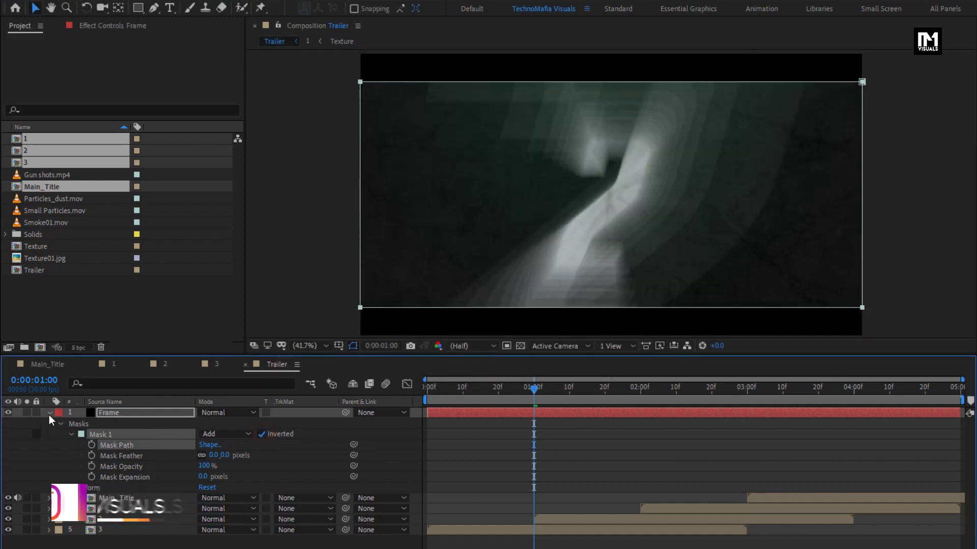
click(49, 413)
click(426, 389)
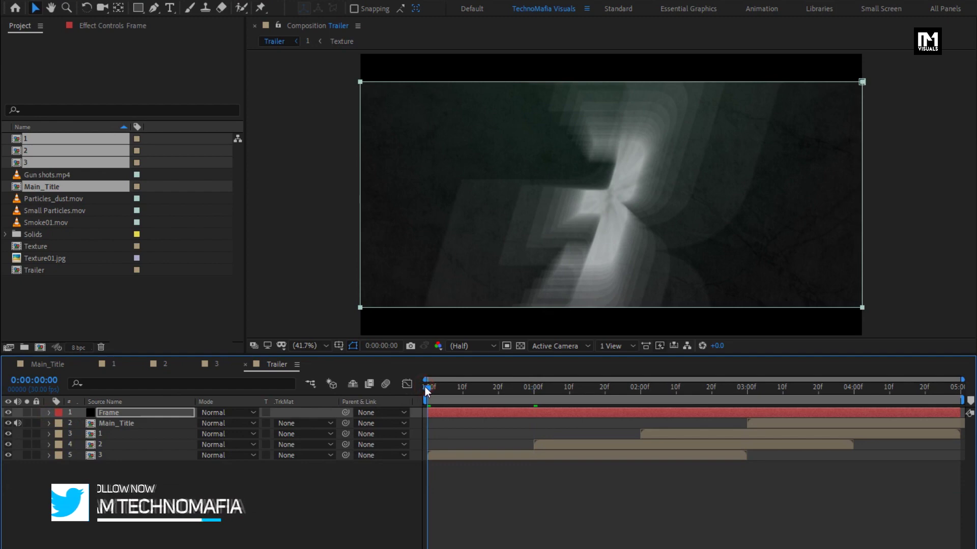